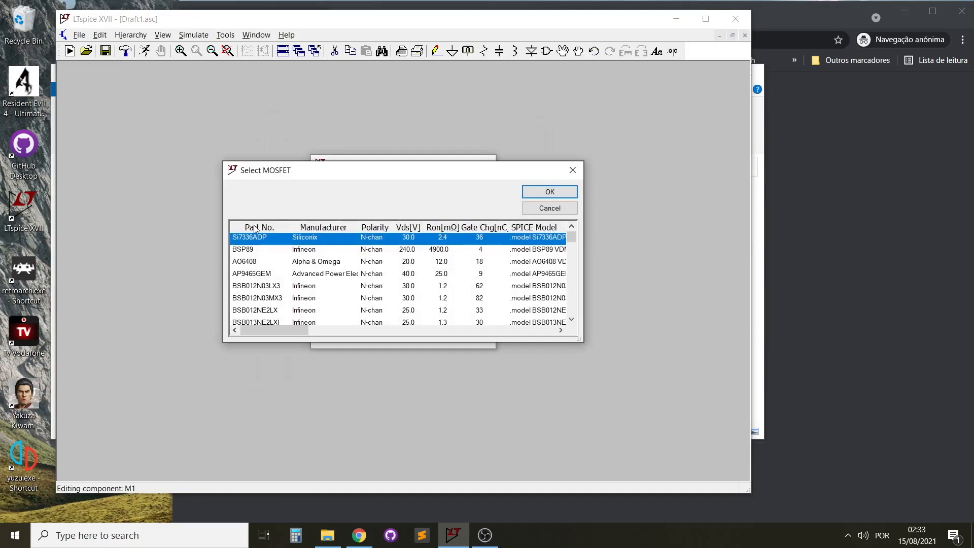
- Sort the MOSFET selection list by part number, look through the available models, and leave without choosing one
left_click(256, 230)
left_click_drag(571, 305, 571, 237)
left_click(241, 250)
left_click(270, 275)
left_click(272, 297)
scroll(272, 309, "down", 2)
left_click(257, 287)
scroll(264, 300, "down", 2)
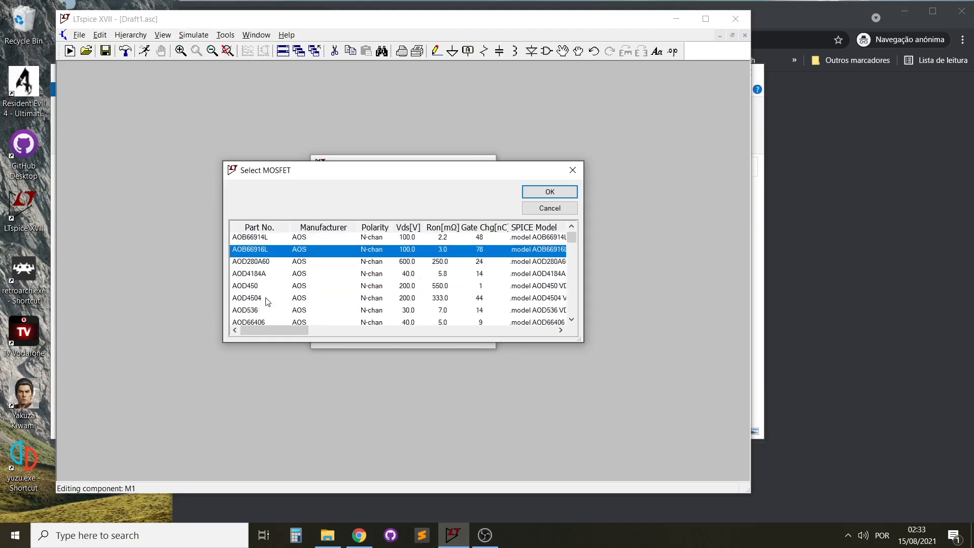
scroll(268, 302, "up", 4)
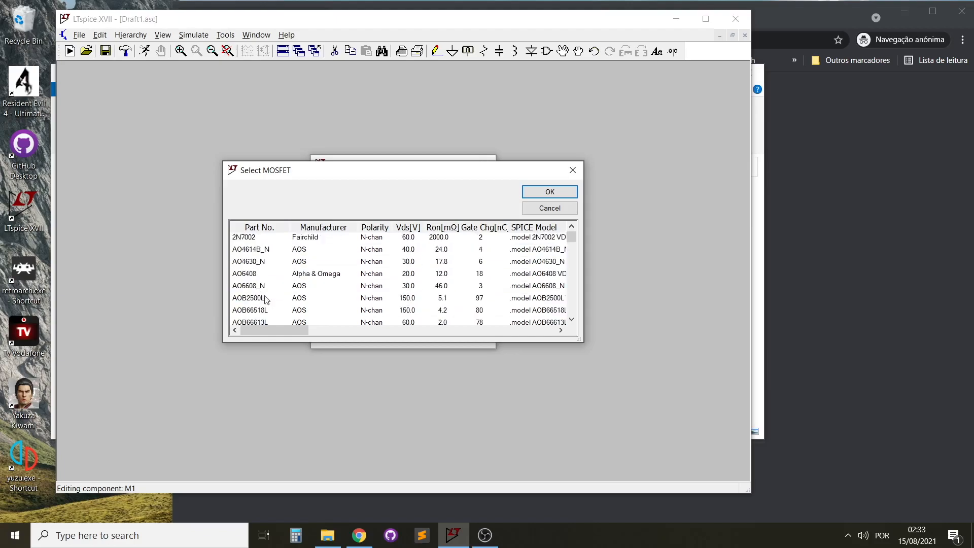
left_click(248, 254)
left_click(249, 264)
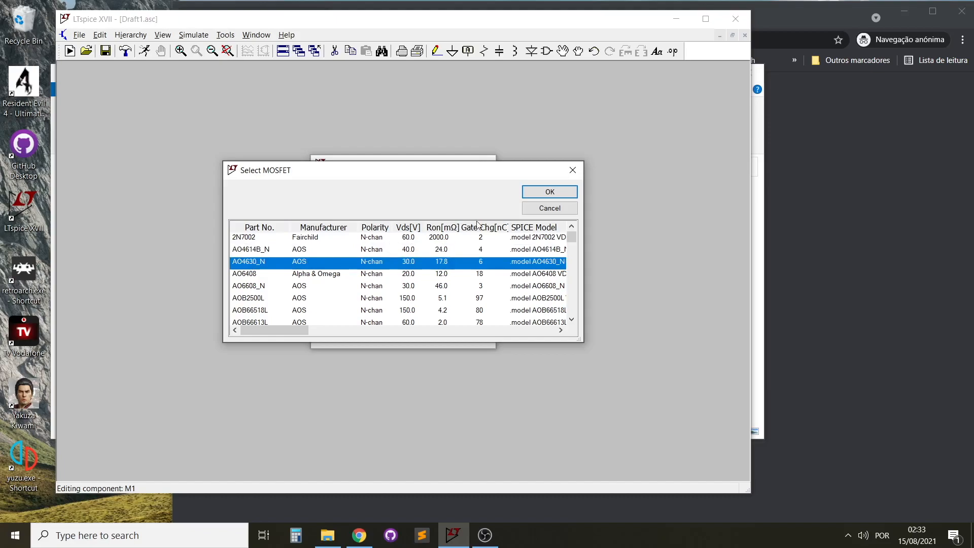
left_click(550, 208)
left_click(485, 163)
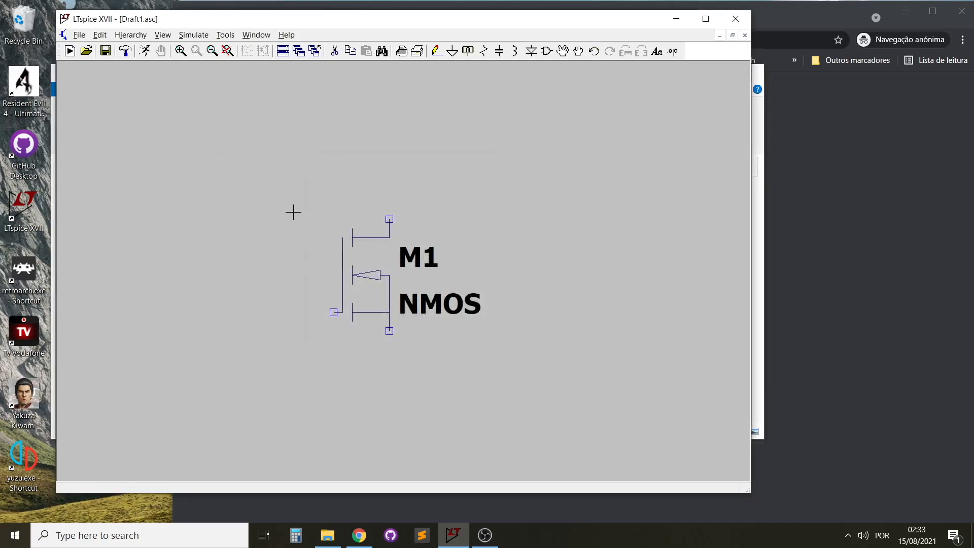
- Delete the NMOS transistor M1 from the schematic and close LTspice
right_click(260, 143)
mouse_move(327, 188)
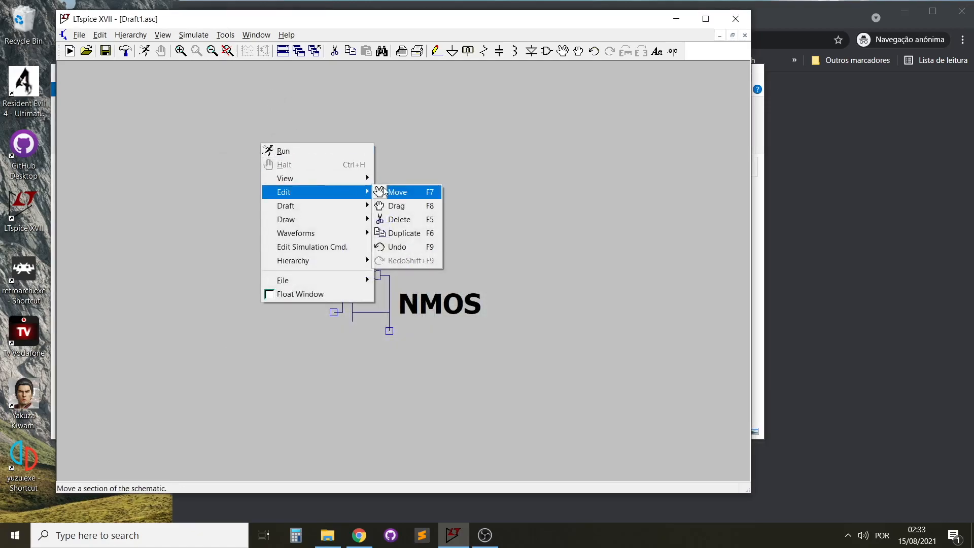
left_click(396, 218)
left_click(370, 273)
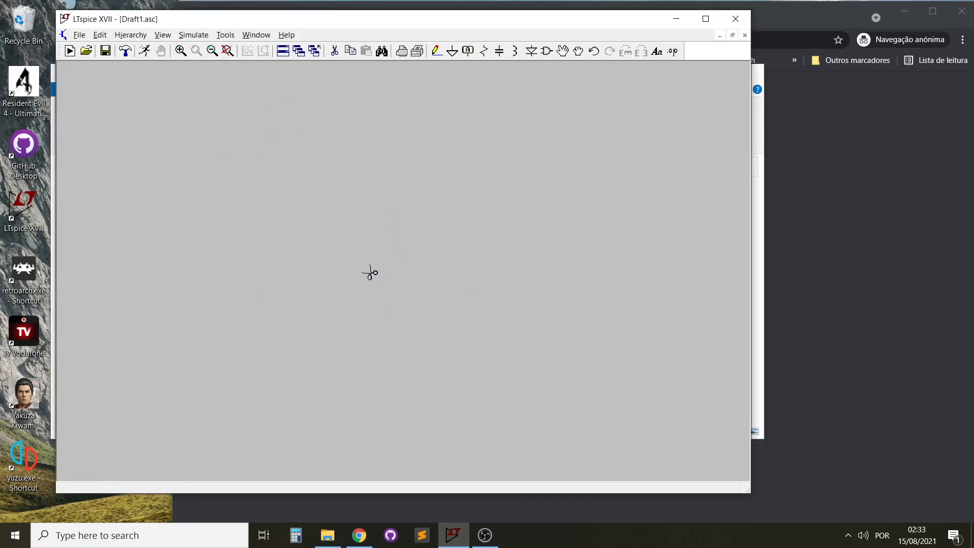
left_click(736, 19)
left_click(444, 293)
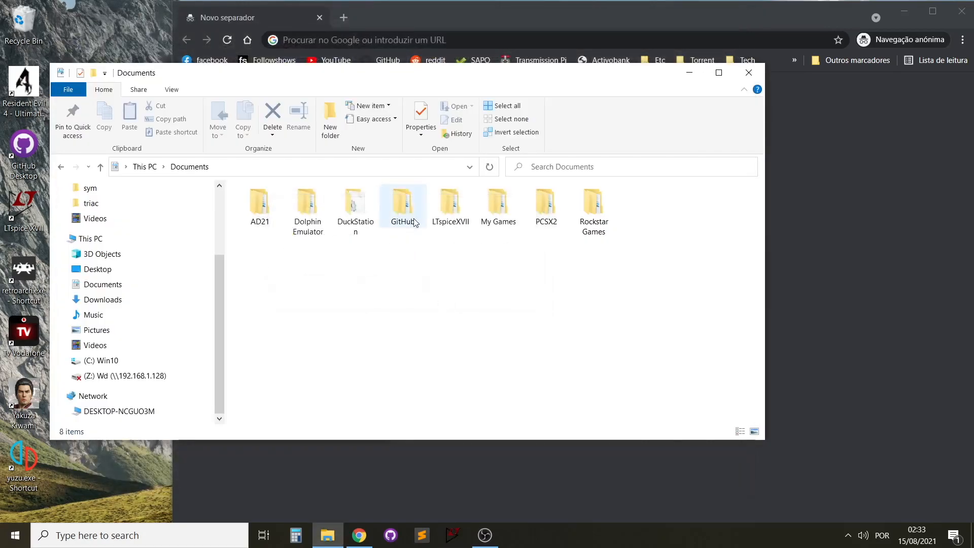
- Switch to Chrome, open google.com and accept its cookie terms
left_click(808, 204)
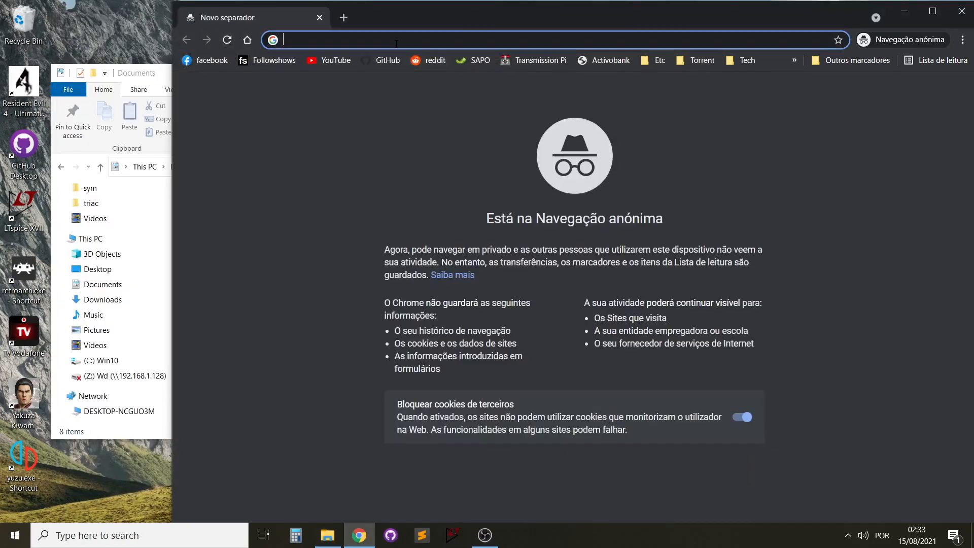
left_click(396, 41)
type("google.com")
key("Return")
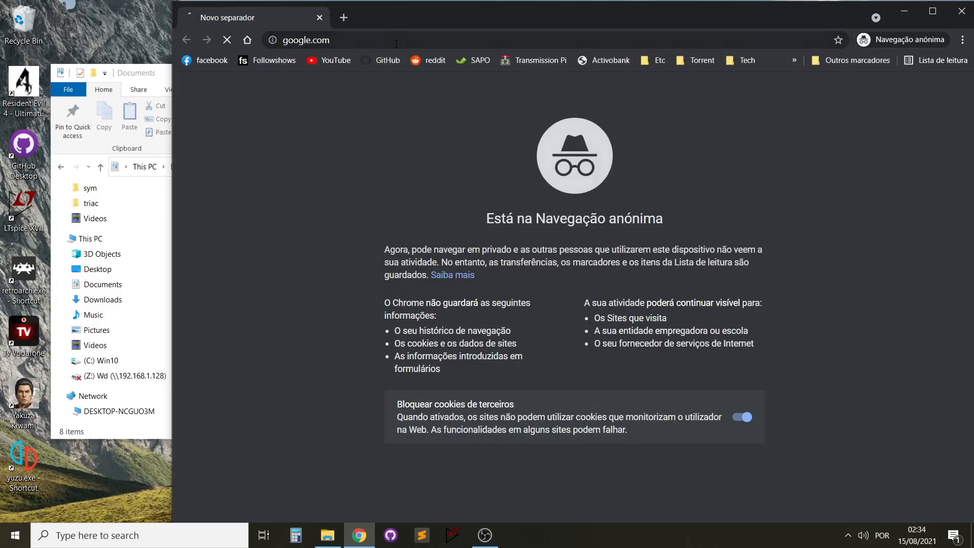
scroll(545, 409, "down", 1)
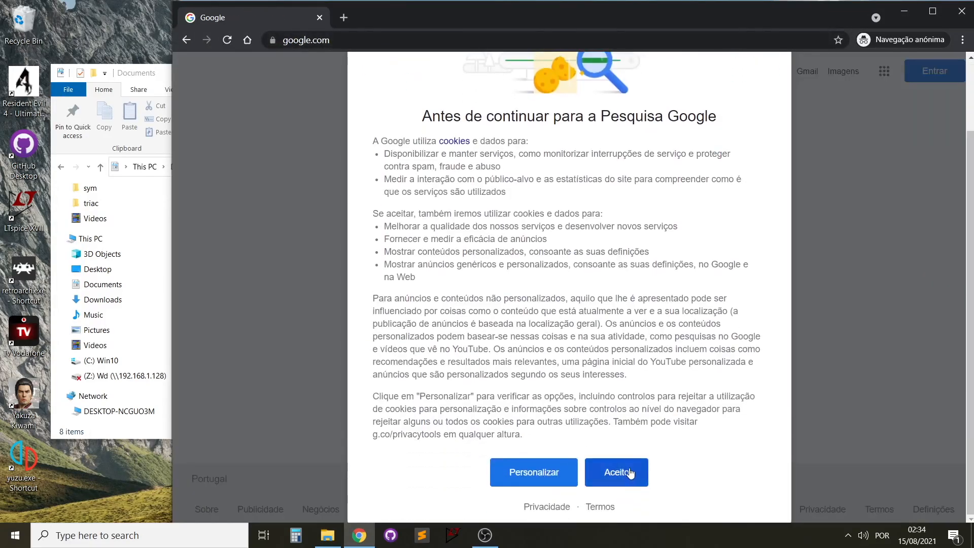
left_click(616, 472)
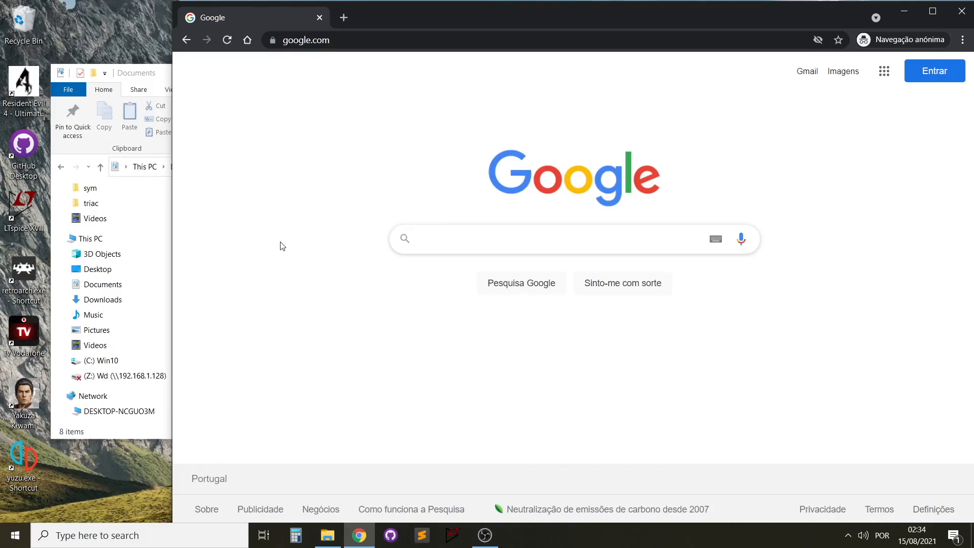
- Search Google for "ao3400 spice model" and open the Alpha & Omega Semiconductor result
type("a")
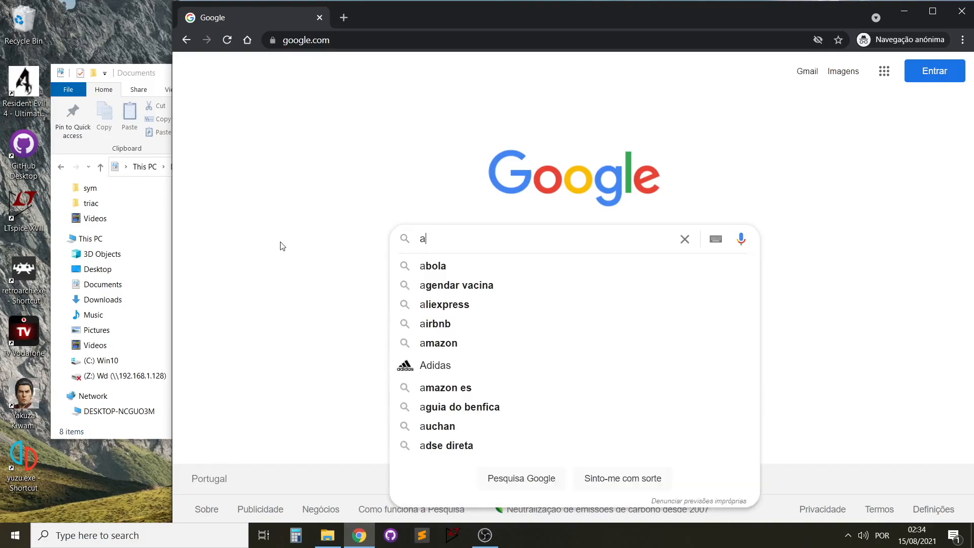
type("o3400 ")
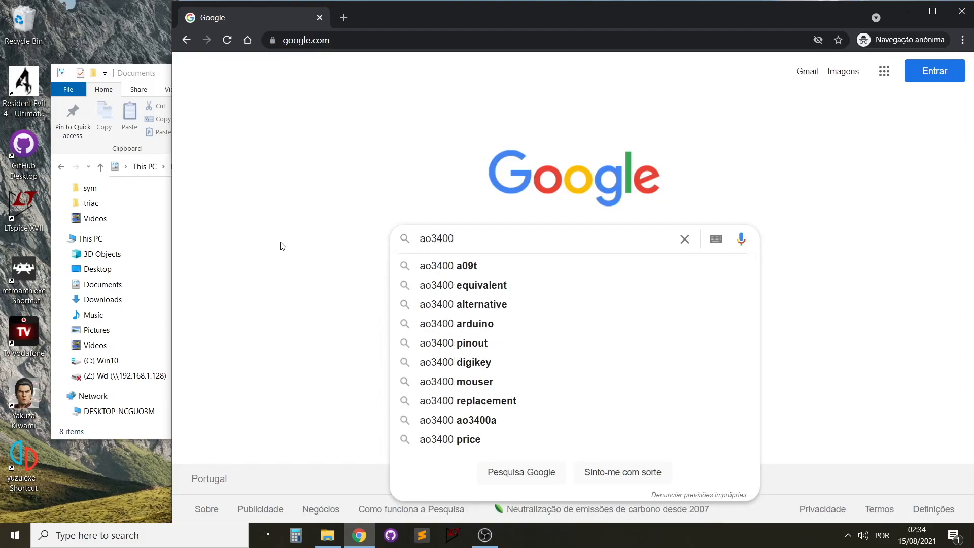
type("spice model")
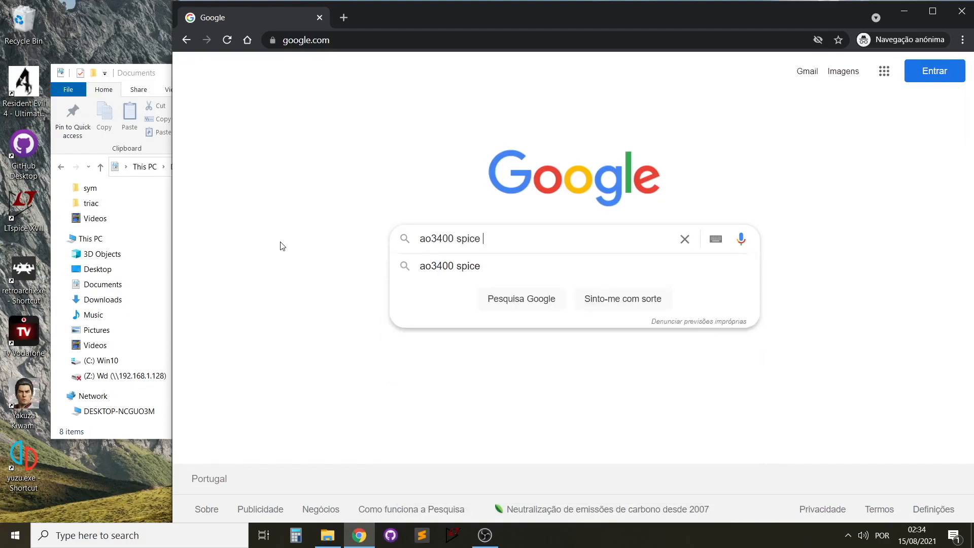
key("Return")
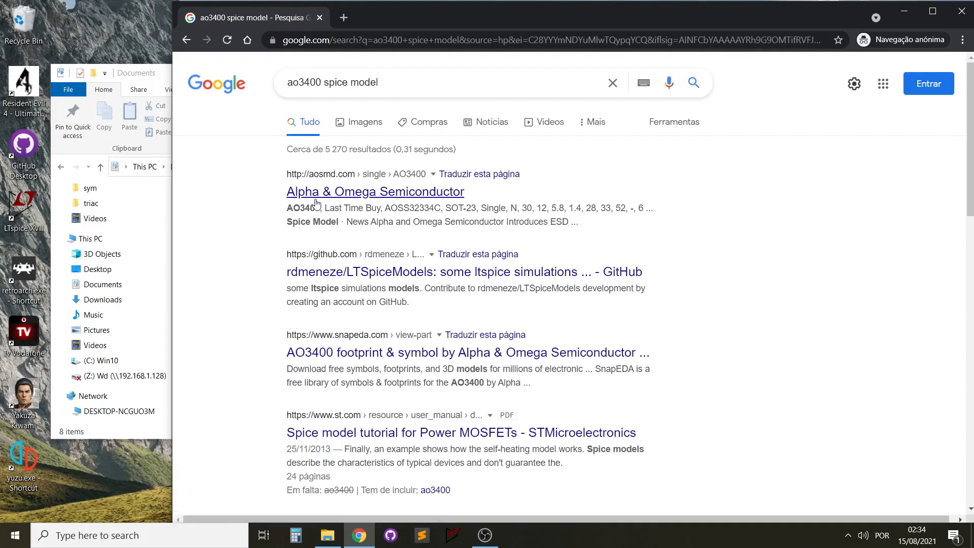
left_click(318, 198)
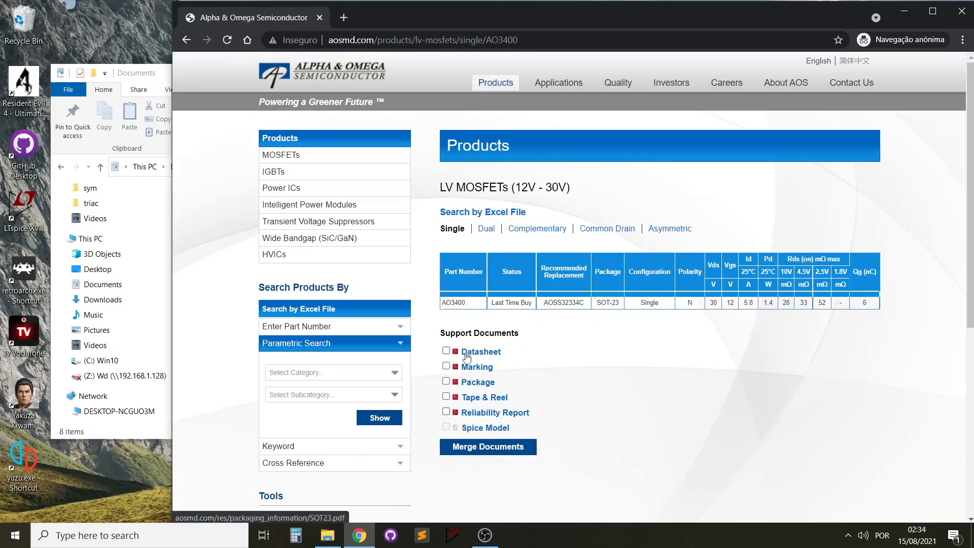
- Download the AO3400 Spice Model and locate AO3400.mod in the Downloads folder in File Explorer
left_click(490, 429)
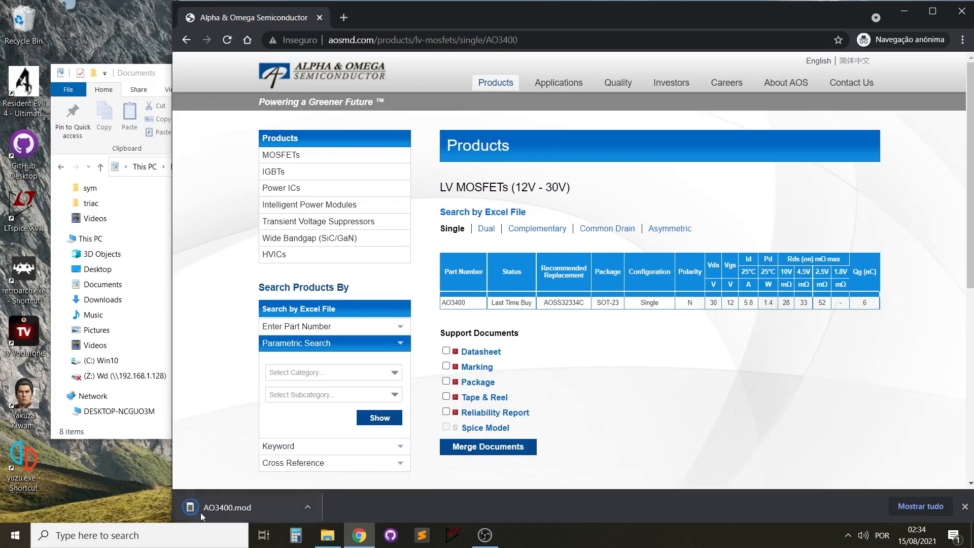
left_click(330, 537)
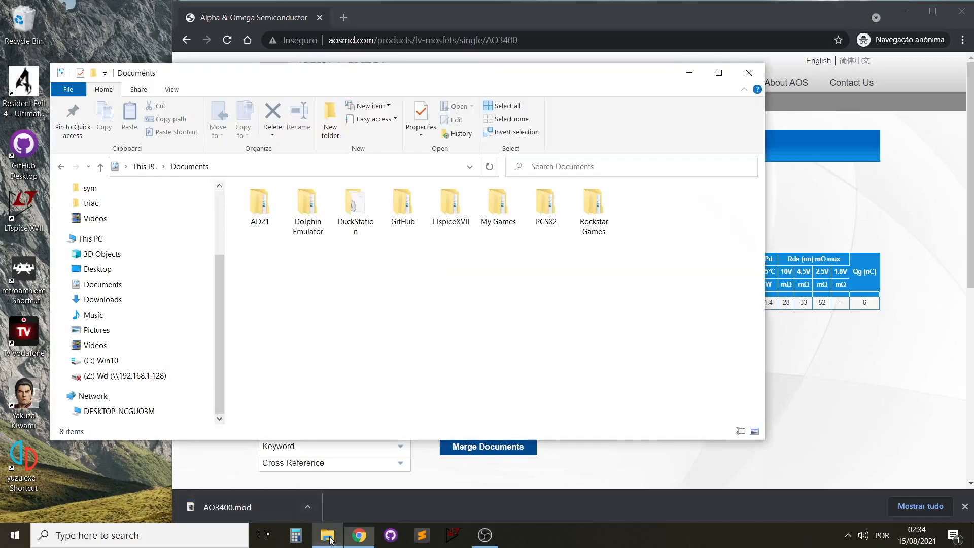
left_click_drag(218, 307, 211, 216)
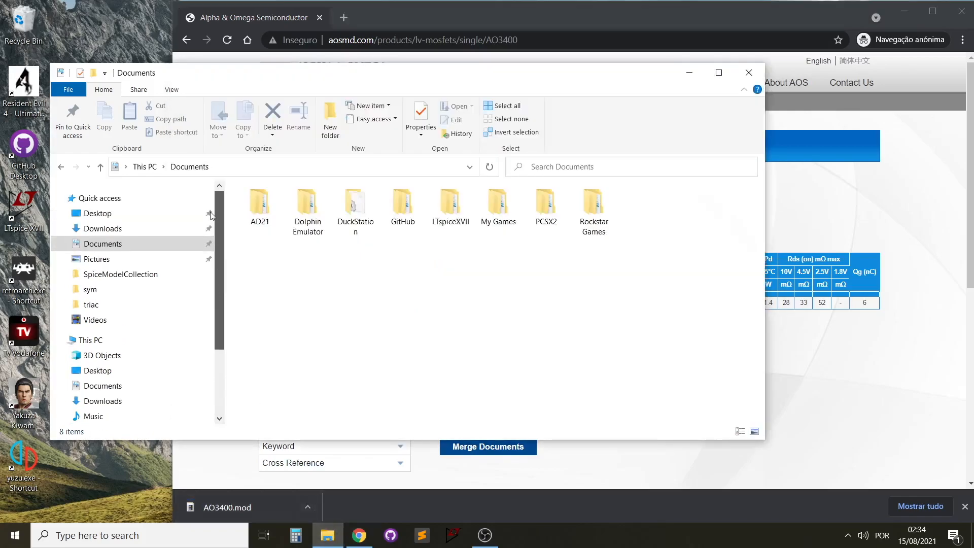
left_click(104, 229)
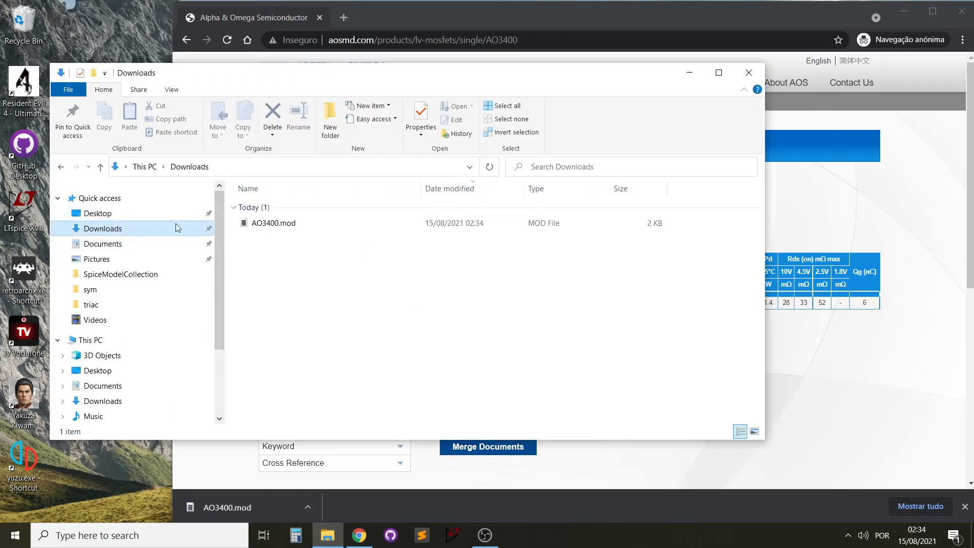
left_click(269, 224)
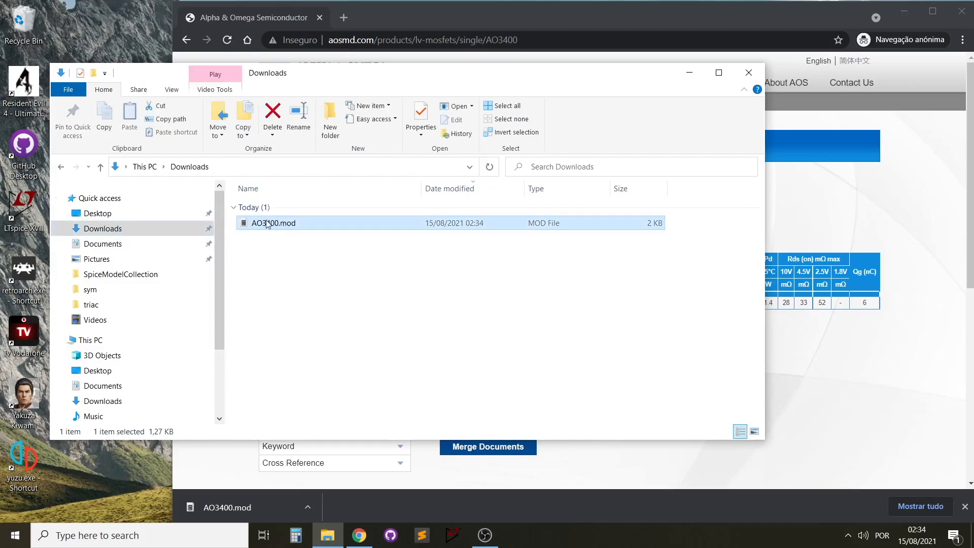
left_click(271, 252)
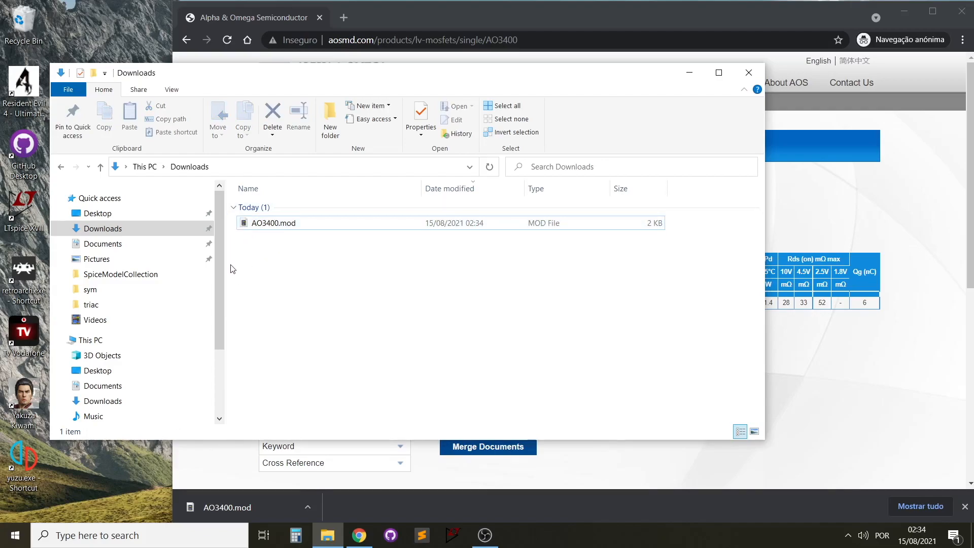
- Rename AO3400.mod to AO3400.sub, accepting the file extension change
right_click(261, 227)
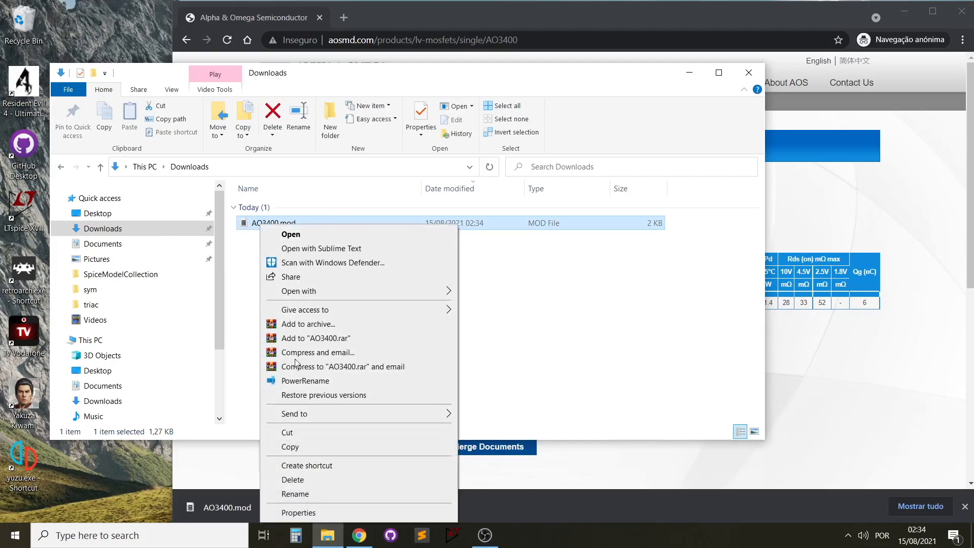
left_click(308, 494)
left_click(281, 223)
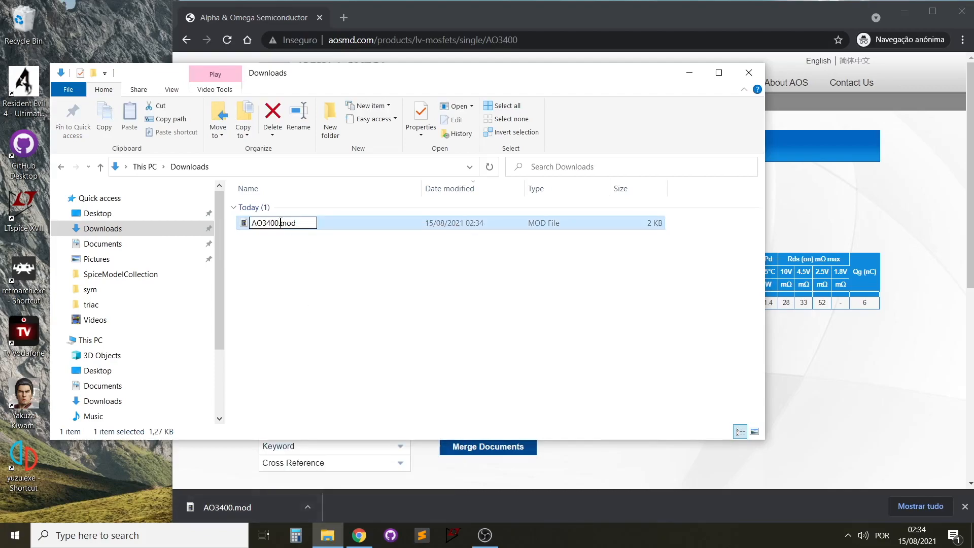
double_click(282, 223)
type("sub")
key("Return")
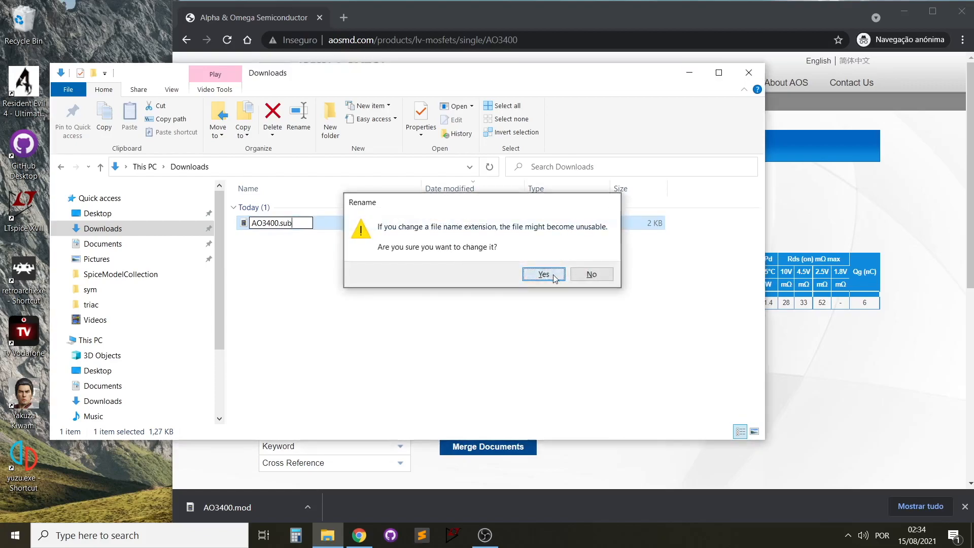
left_click(554, 275)
- Open AO3400.sub in Sublime Text and examine the subcircuit definition, its name and its model sections
right_click(268, 226)
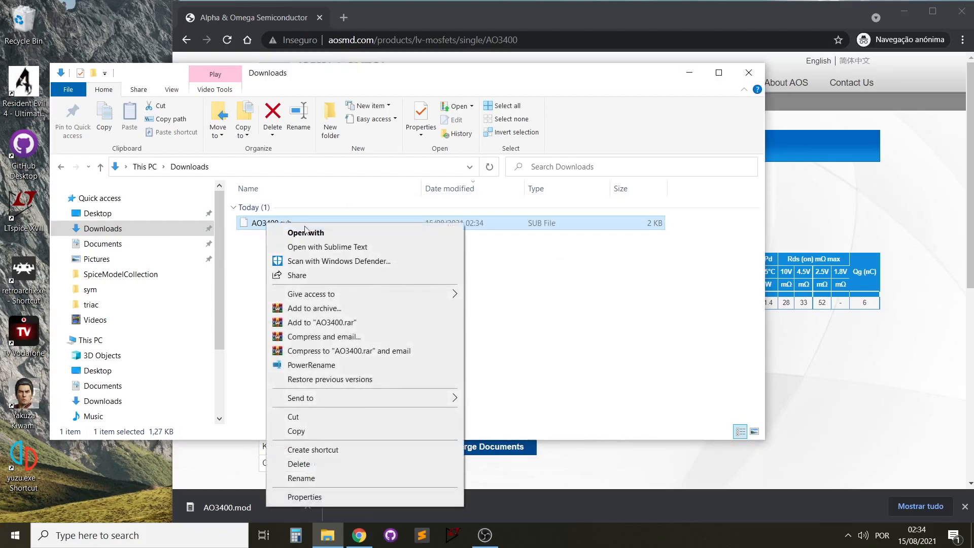
left_click(321, 247)
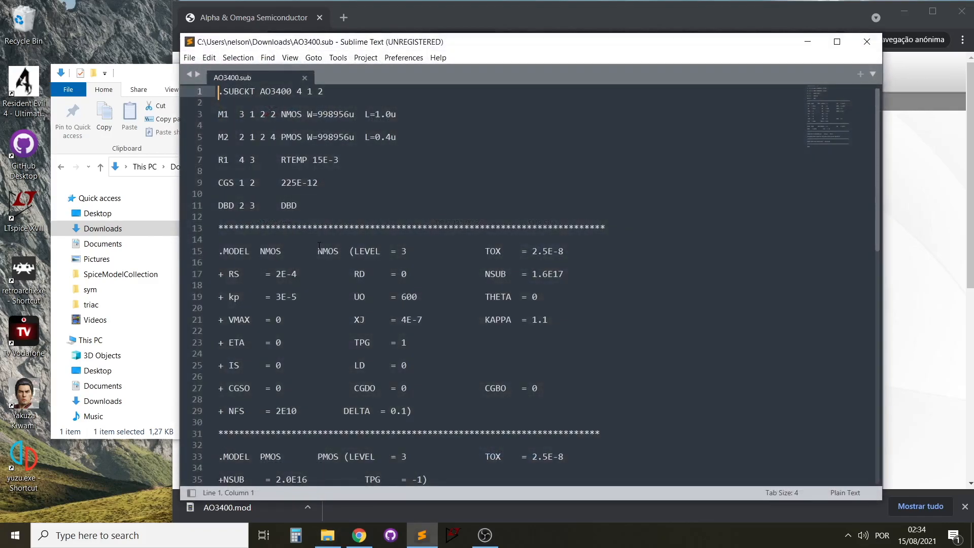
left_click_drag(822, 119, 826, 95)
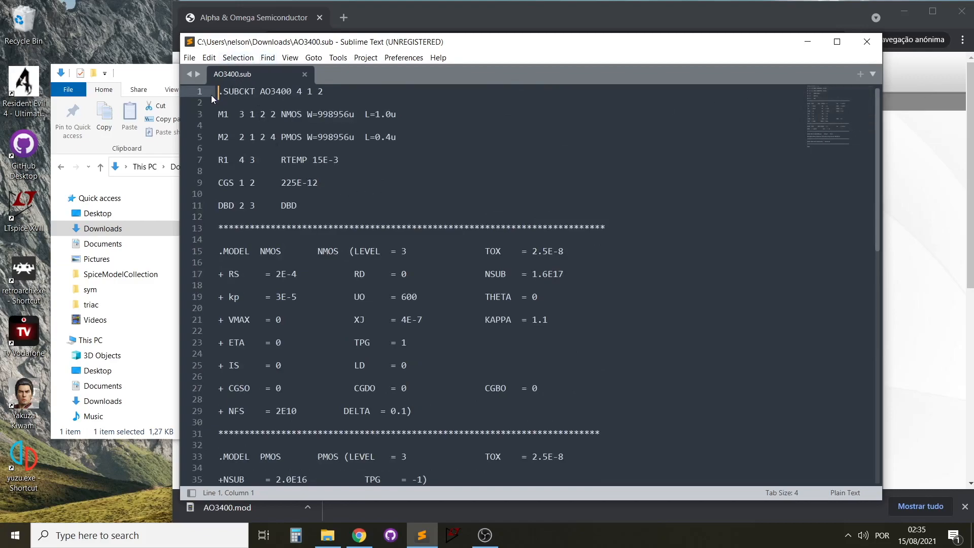
scroll(223, 256, "down", 7)
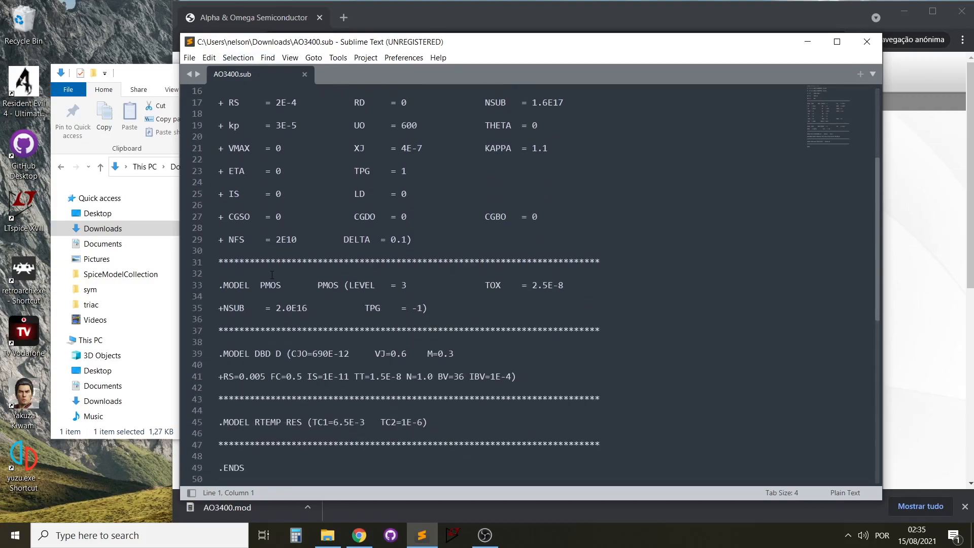
scroll(280, 301, "up", 7)
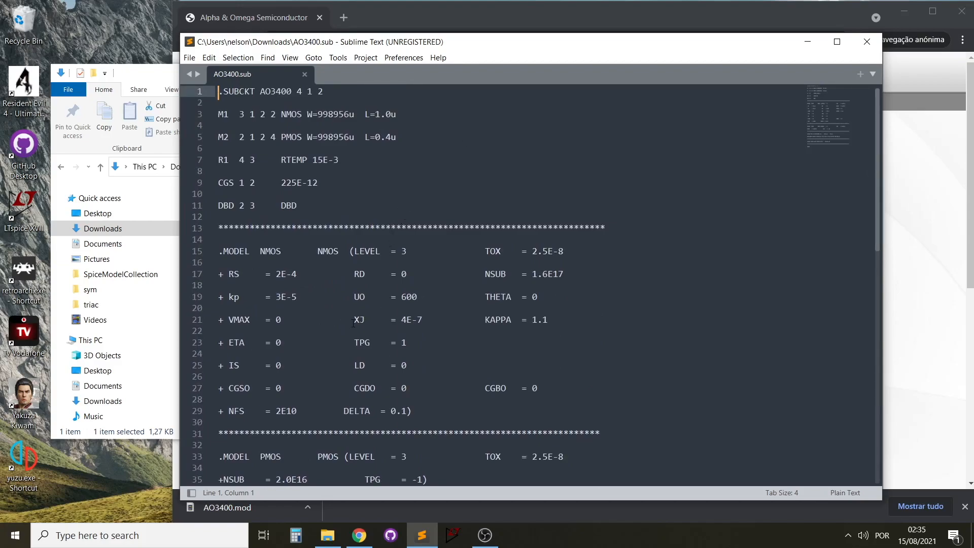
scroll(354, 323, "down", 4)
scroll(315, 295, "up", 4)
left_click(271, 160)
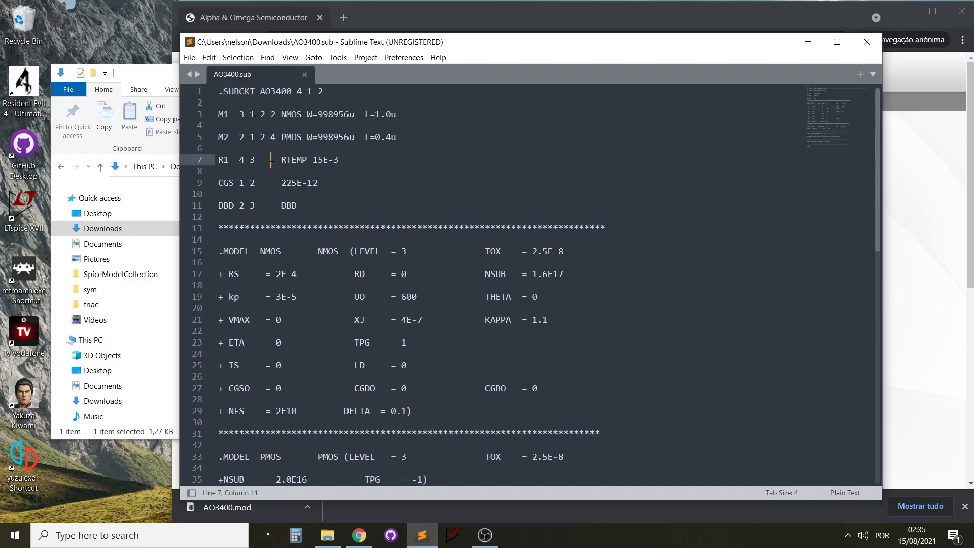
left_click_drag(258, 91, 292, 91)
- Switch to Chrome, open the AO3400 datasheet and enlarge it to 125% to read the General Description
left_click_drag(370, 22, 291, 28)
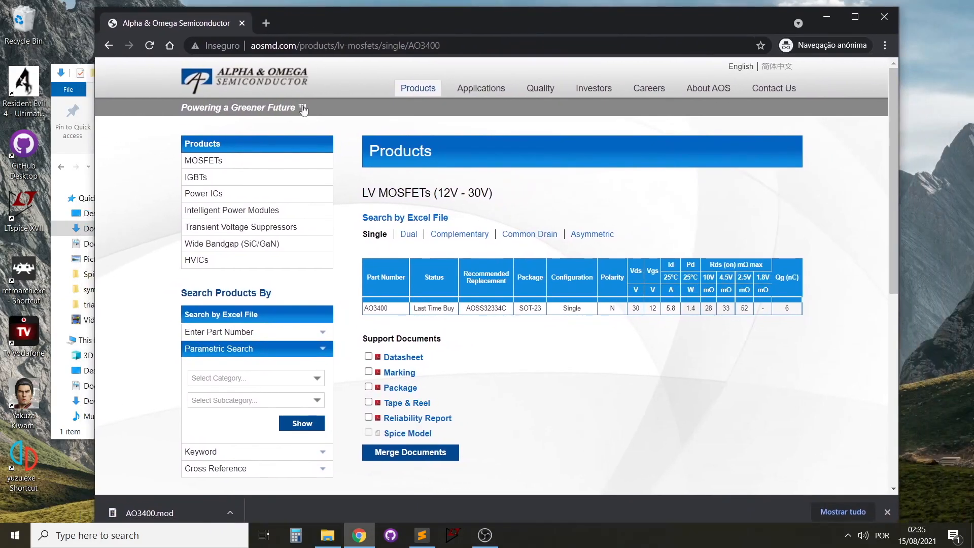
left_click(411, 357)
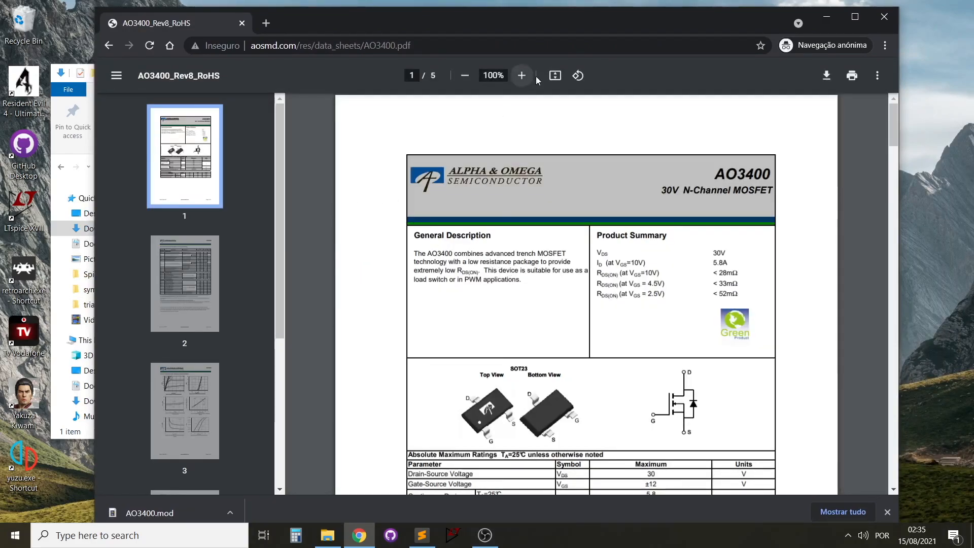
left_click(522, 75)
left_click_drag(521, 294, 577, 293)
left_click(577, 292)
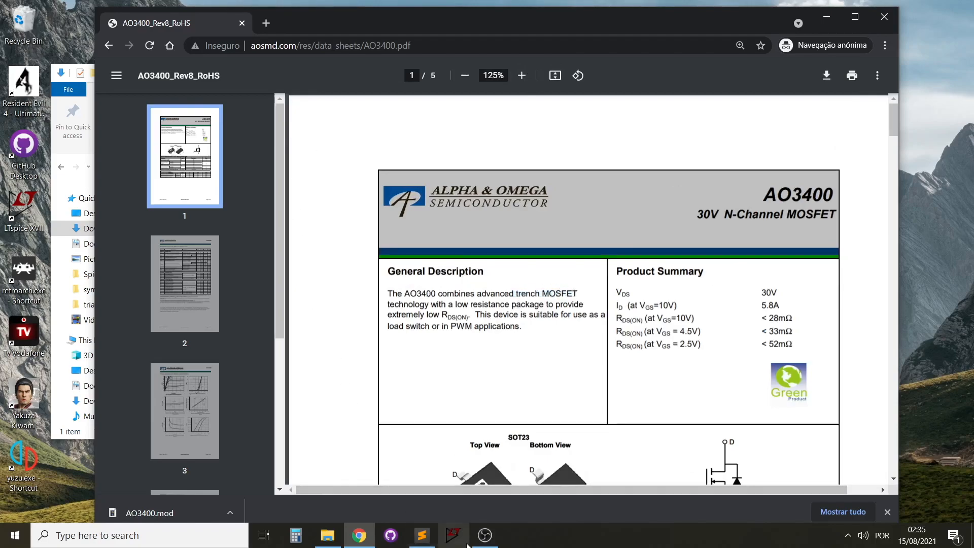
- Compare the AO3400.sub subcircuit in Sublime Text with the package pinout and symbol in the Chrome datasheet, and close the datasheet
left_click(422, 535)
left_click(352, 220)
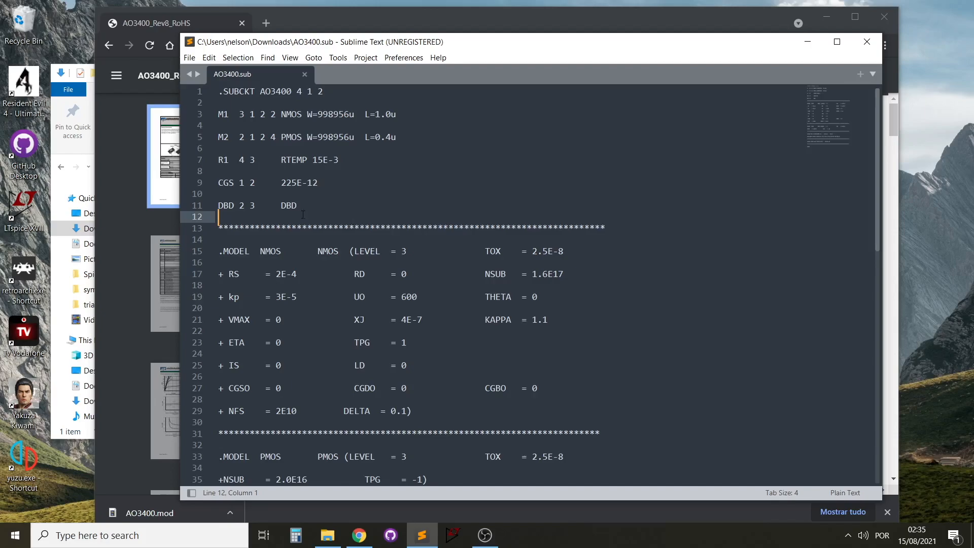
left_click(132, 313)
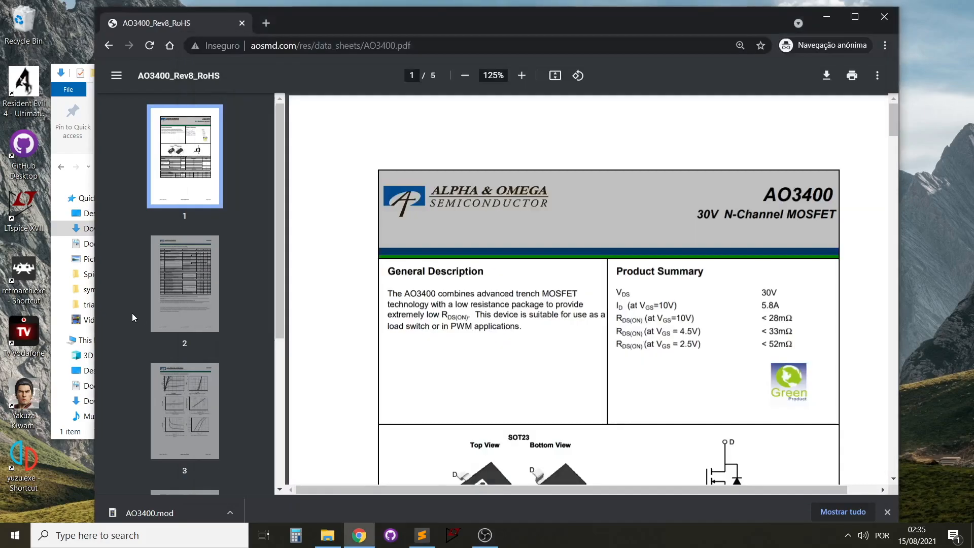
scroll(459, 347, "down", 5)
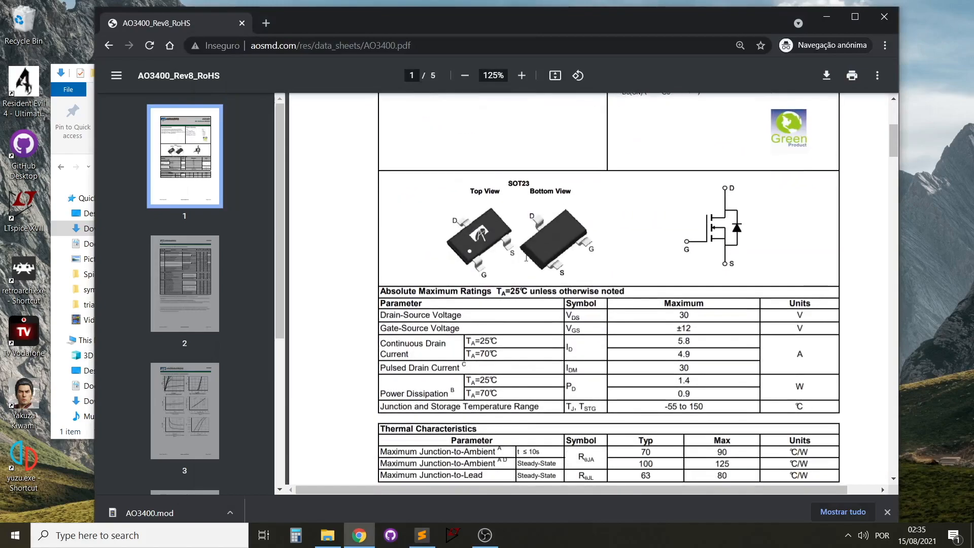
scroll(509, 241, "up", 2)
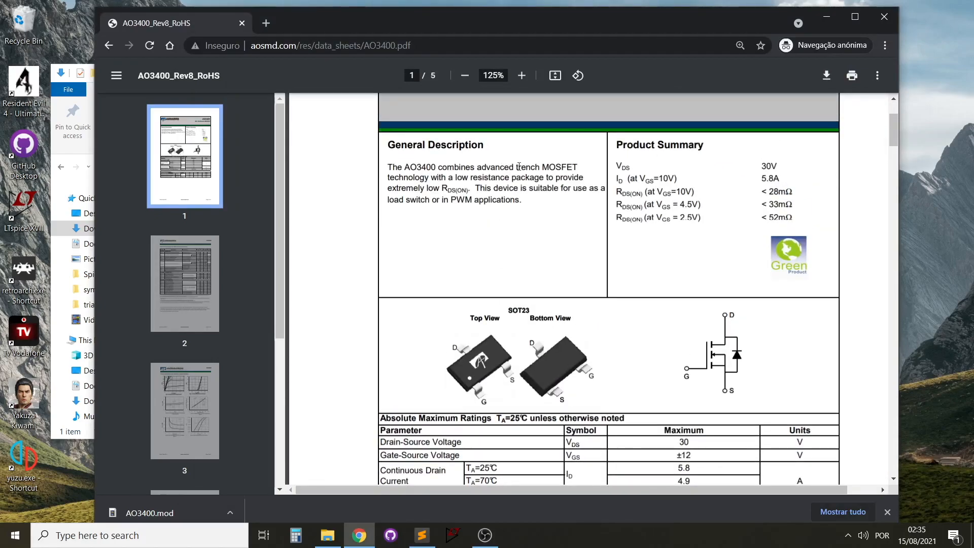
left_click(243, 24)
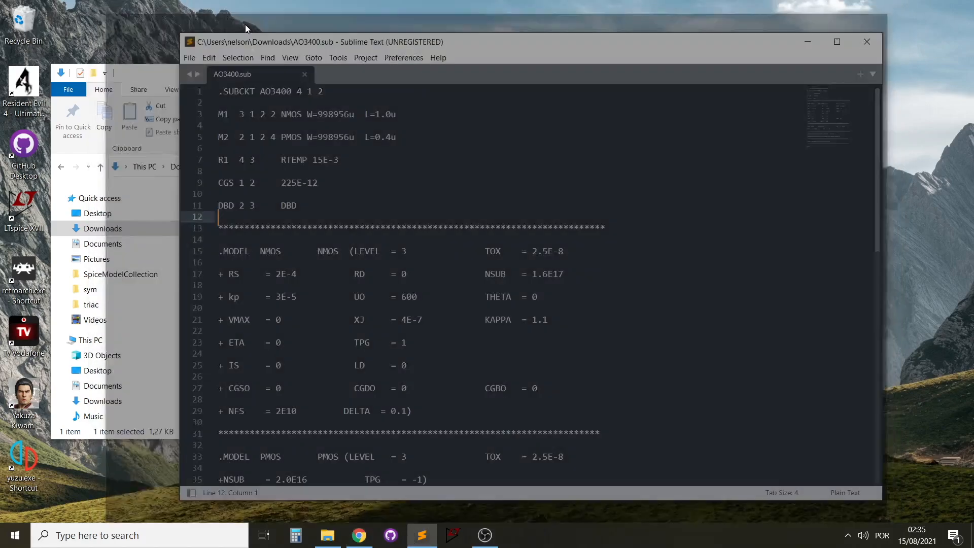
- Review the device lines and model sections of AO3400.sub in Sublime Text, and close the editor
left_click(256, 115)
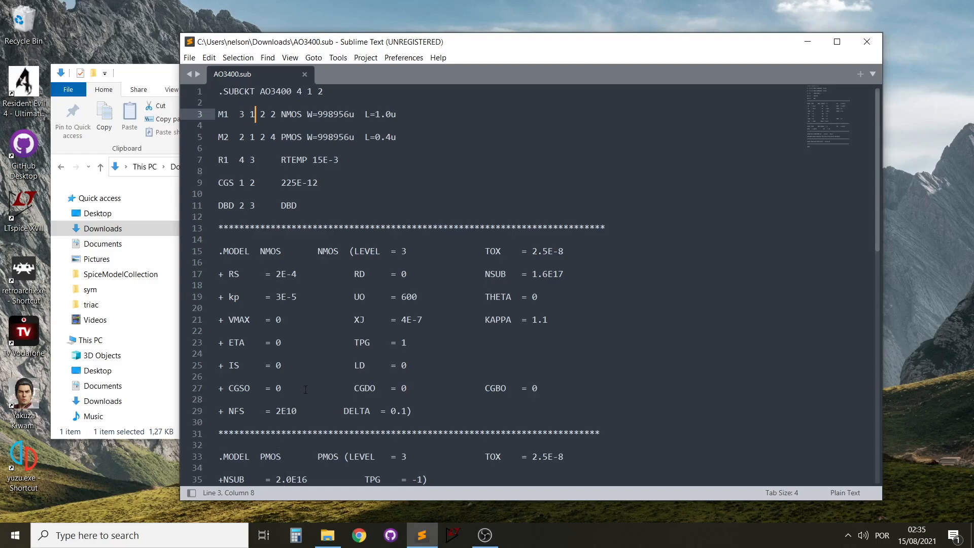
scroll(305, 390, "down", 3)
scroll(242, 176, "up", 3)
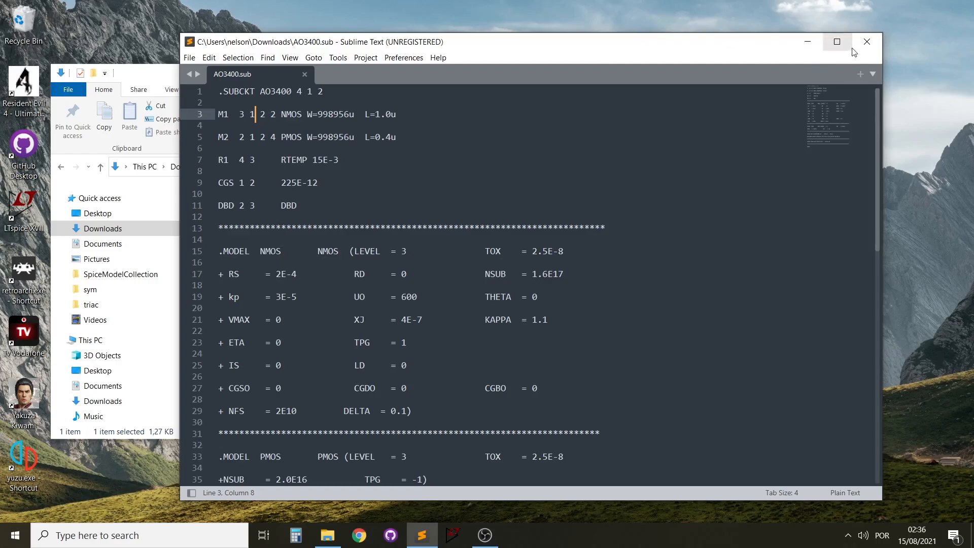
left_click(867, 41)
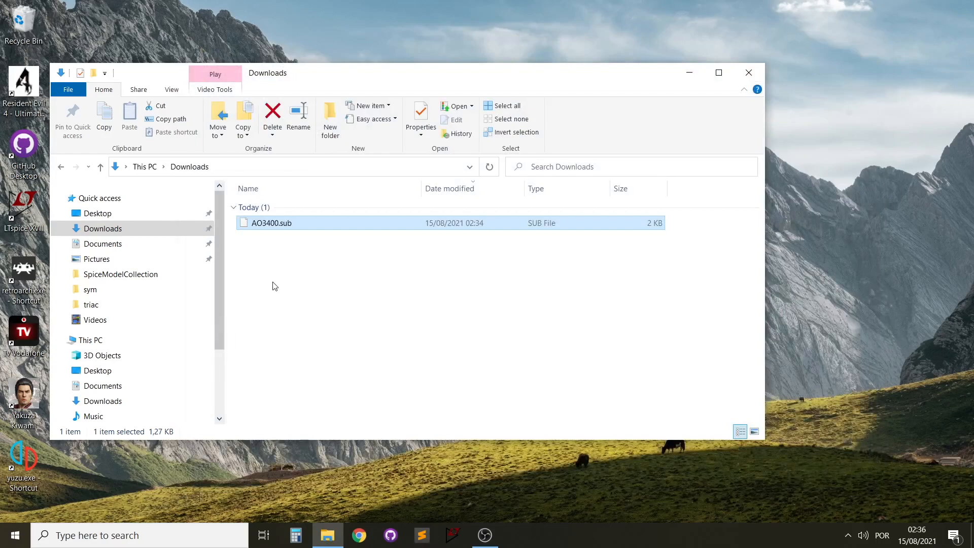
- Create a new folder named SpiceModels in Documents
left_click(272, 286)
left_click(285, 226)
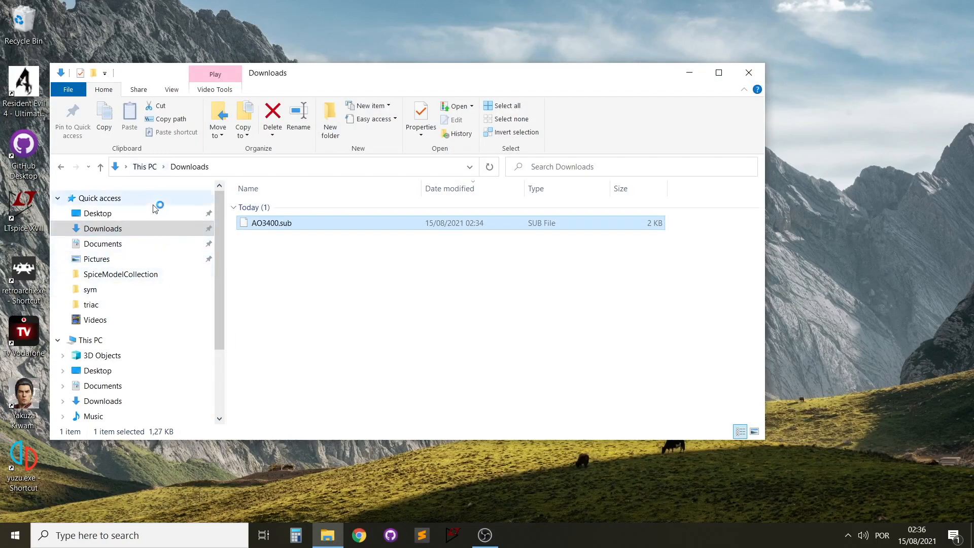
left_click(124, 249)
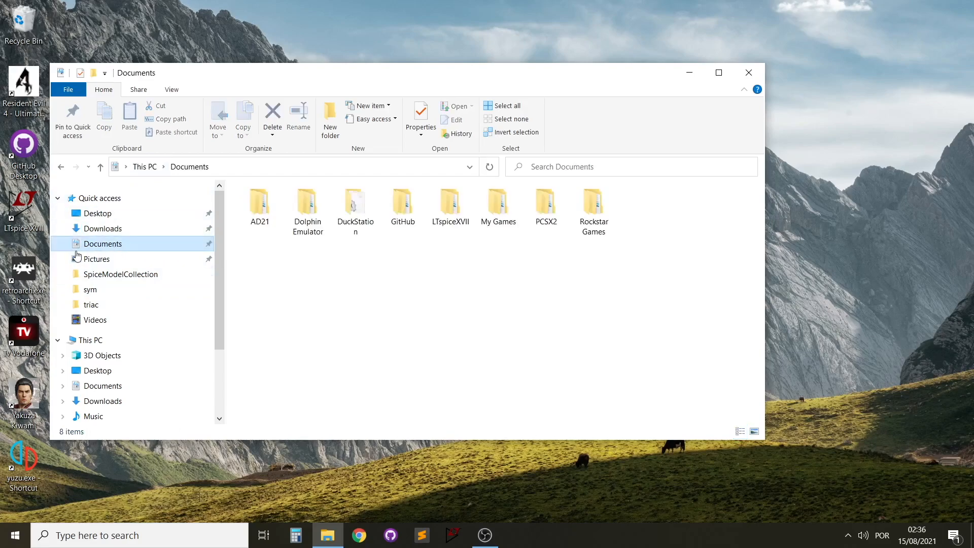
right_click(274, 303)
mouse_move(355, 476)
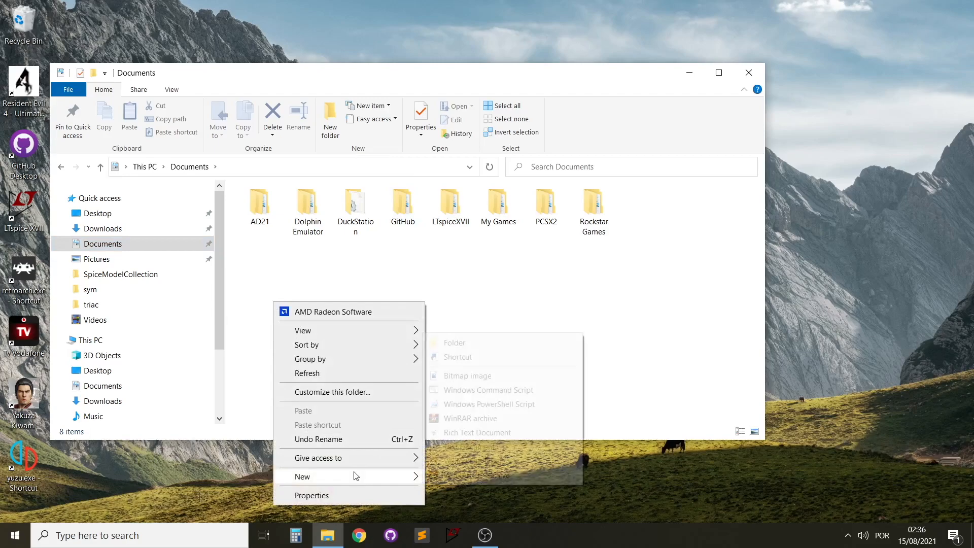
left_click(486, 349)
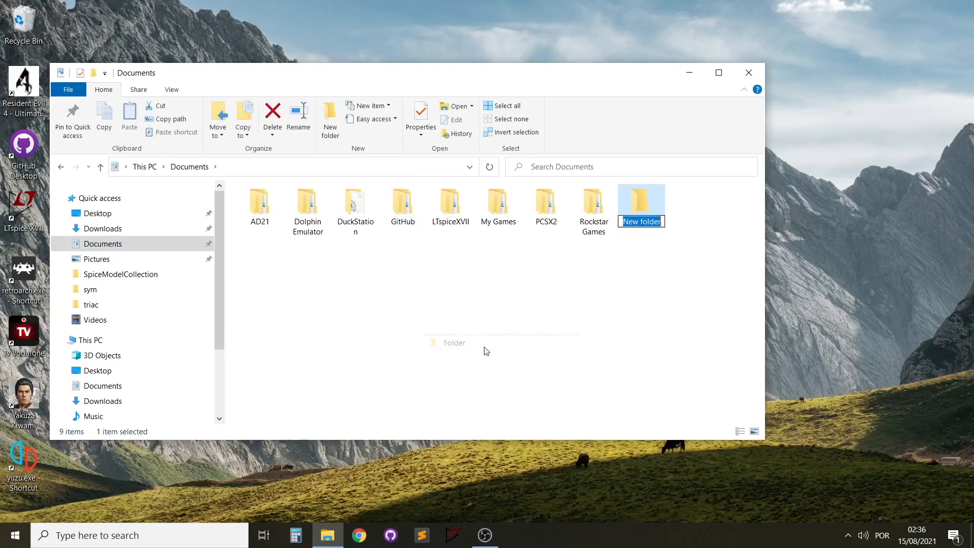
type("SpiceModels")
key("Return")
left_click(526, 345)
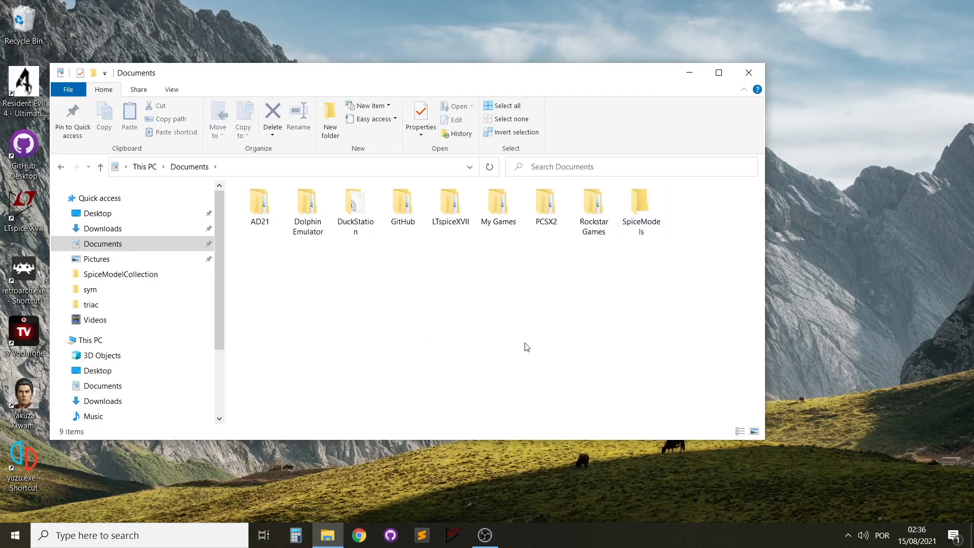
- Open the SpiceModels folder in Documents and display its full path
left_click(648, 213)
left_click(642, 276)
double_click(641, 208)
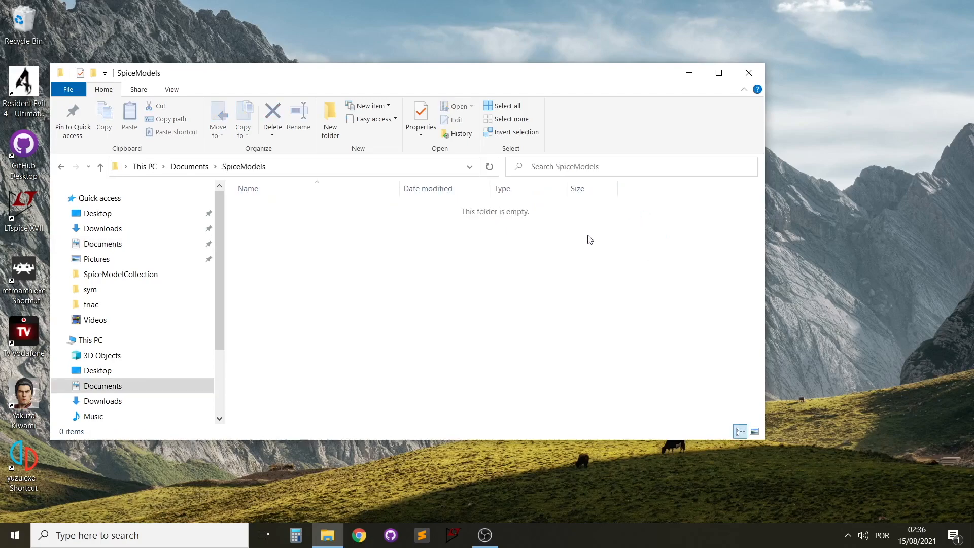
left_click(306, 163)
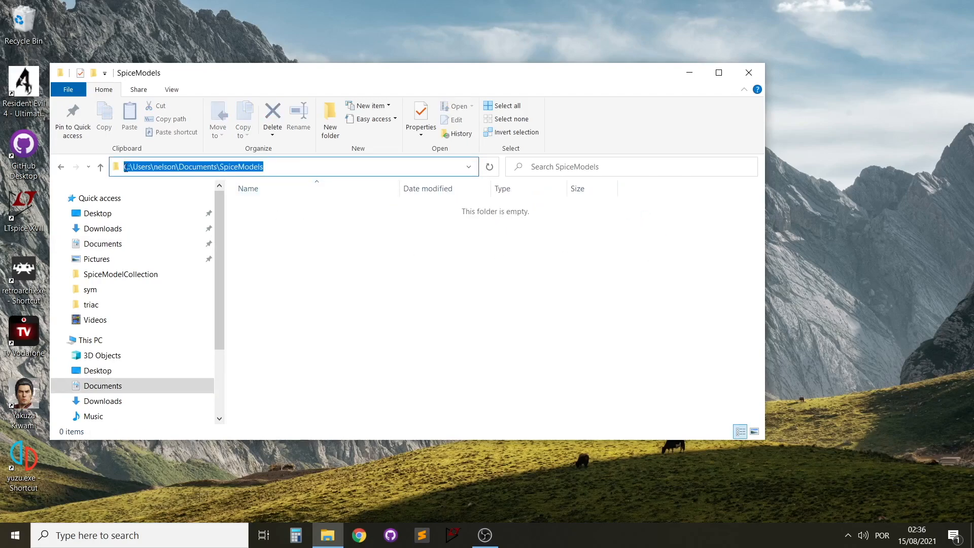
left_click(282, 240)
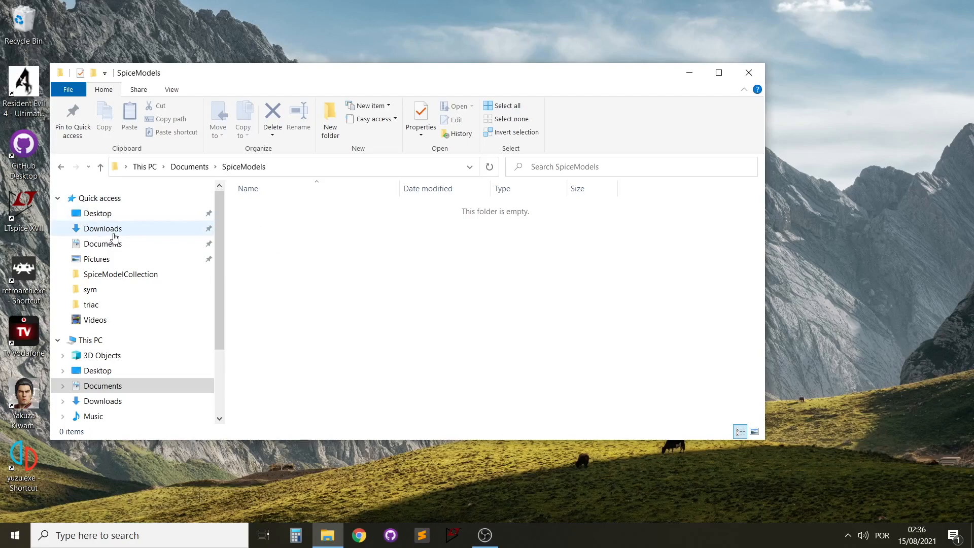
- Move AO3400.sub from Downloads into the SpiceModels folder in Documents
left_click(115, 233)
left_click(270, 224)
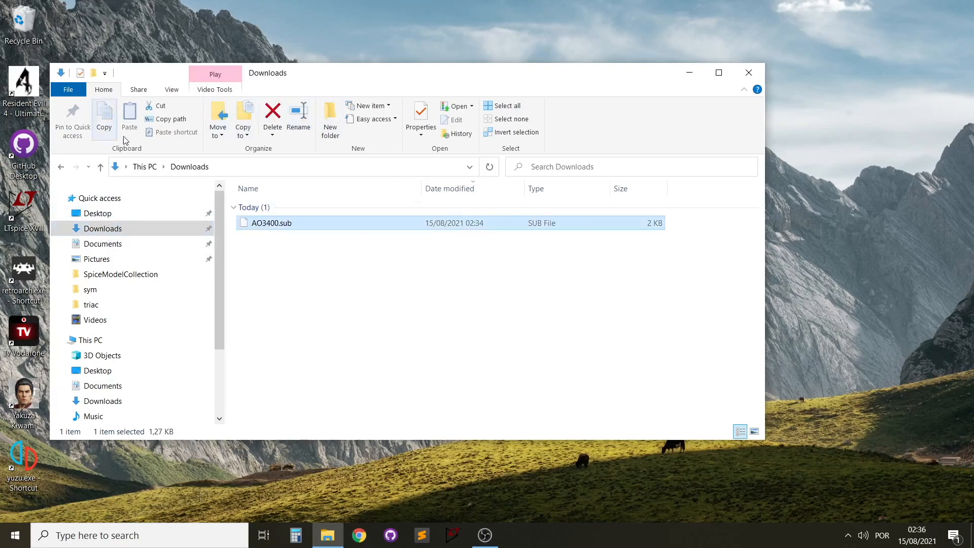
left_click(160, 106)
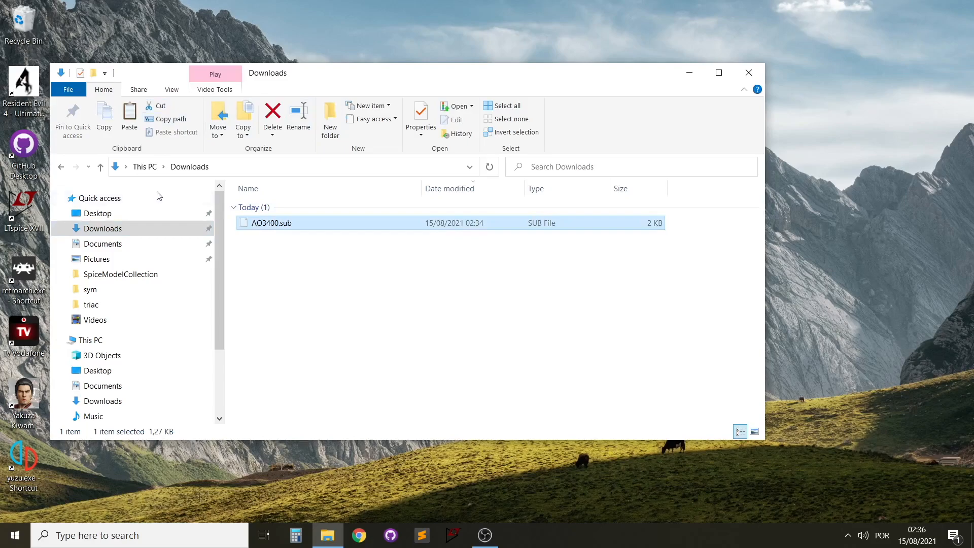
left_click(118, 244)
double_click(641, 211)
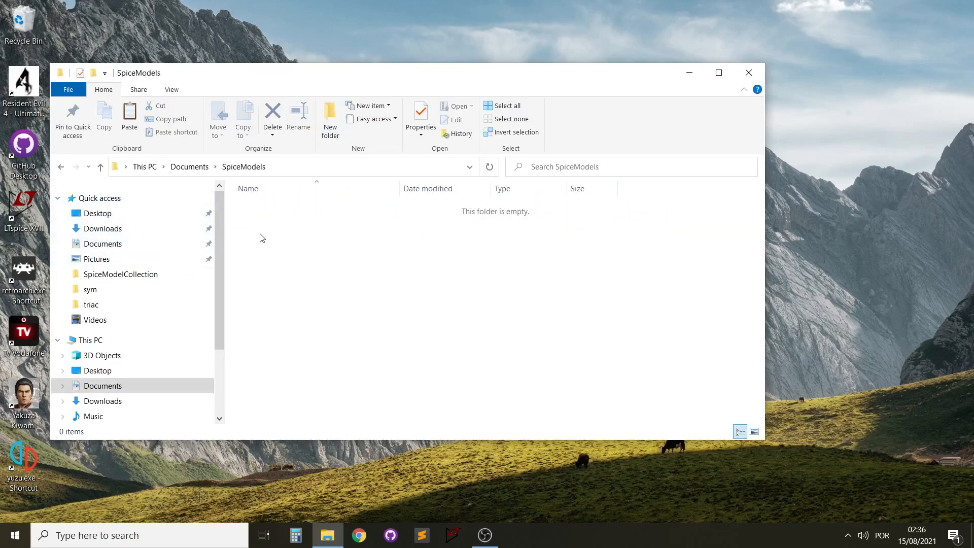
right_click(251, 235)
left_click(311, 345)
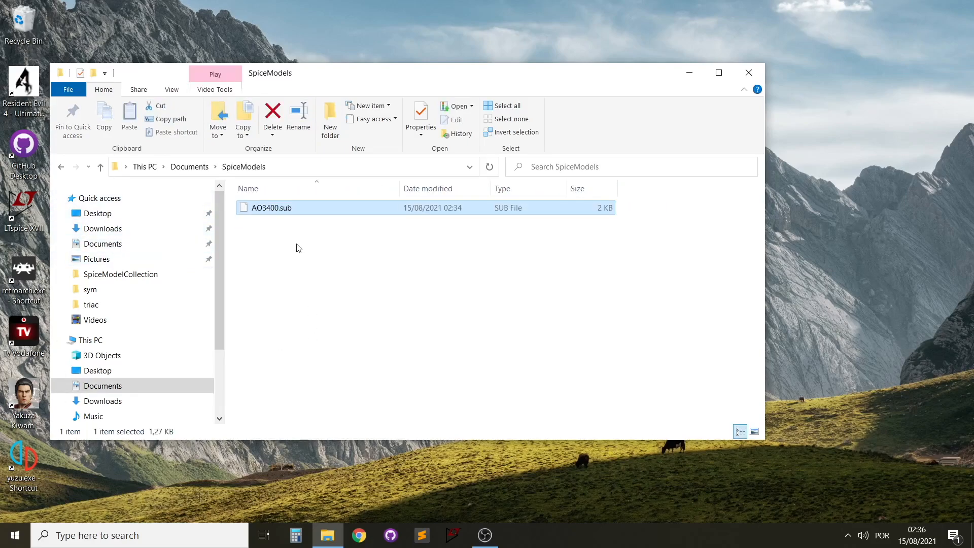
- Switch to LTspice XVII and open AO3400.sub from Documents\SpiceModels, with the file filter set to All Files (*.*)
left_click(453, 536)
left_click_drag(115, 19, 233, 26)
left_click(207, 58)
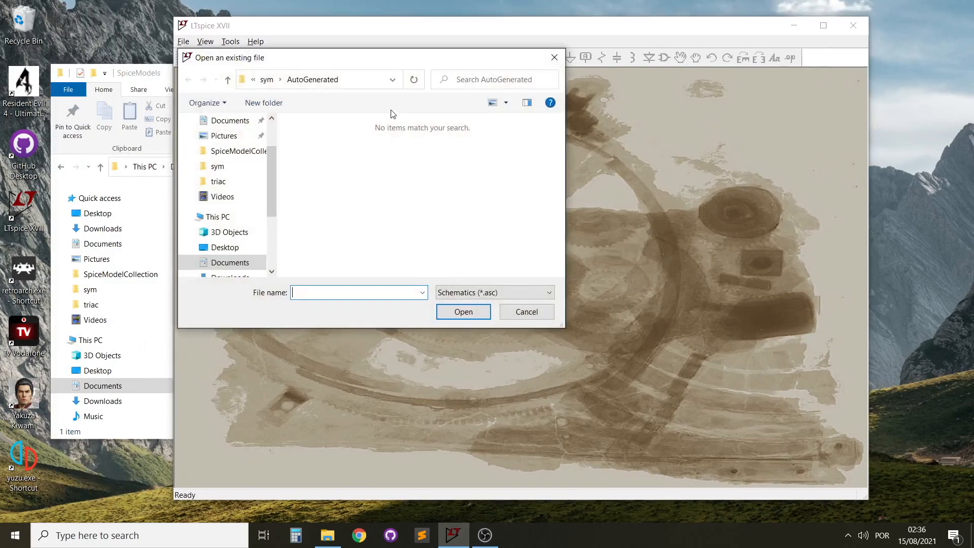
left_click(233, 122)
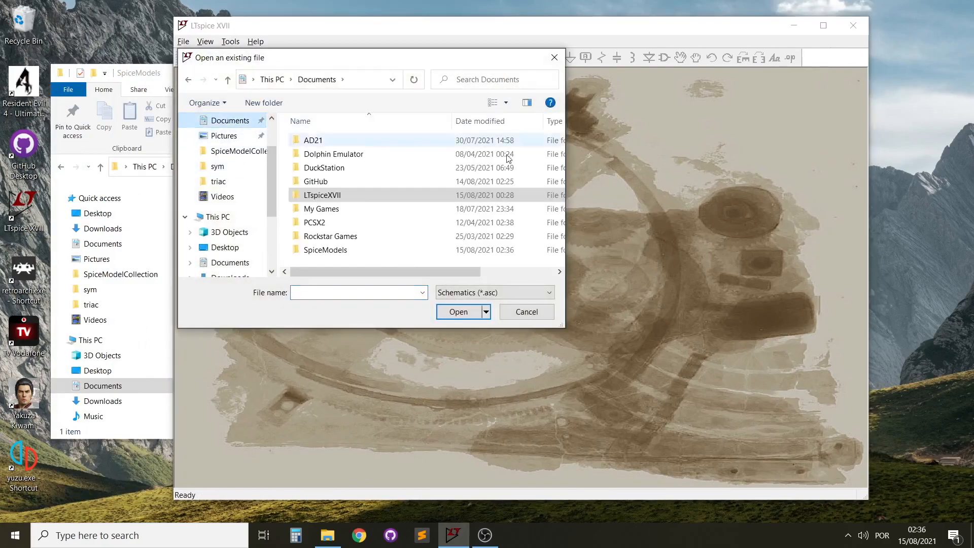
left_click(547, 293)
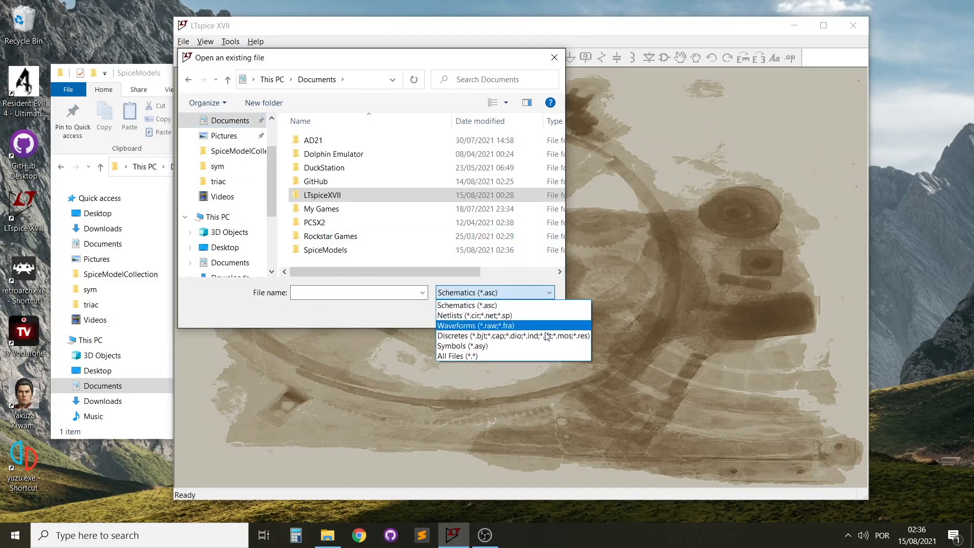
left_click(535, 355)
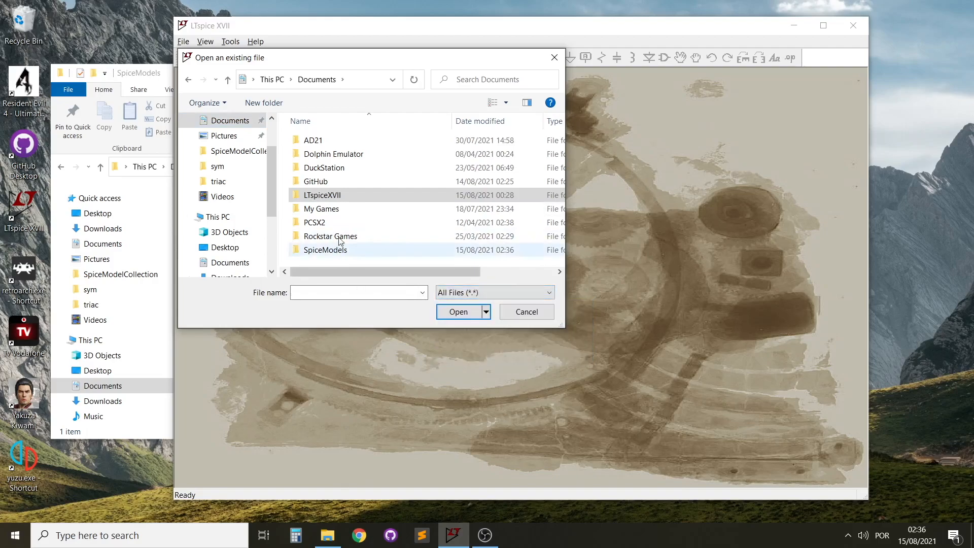
double_click(342, 250)
double_click(321, 142)
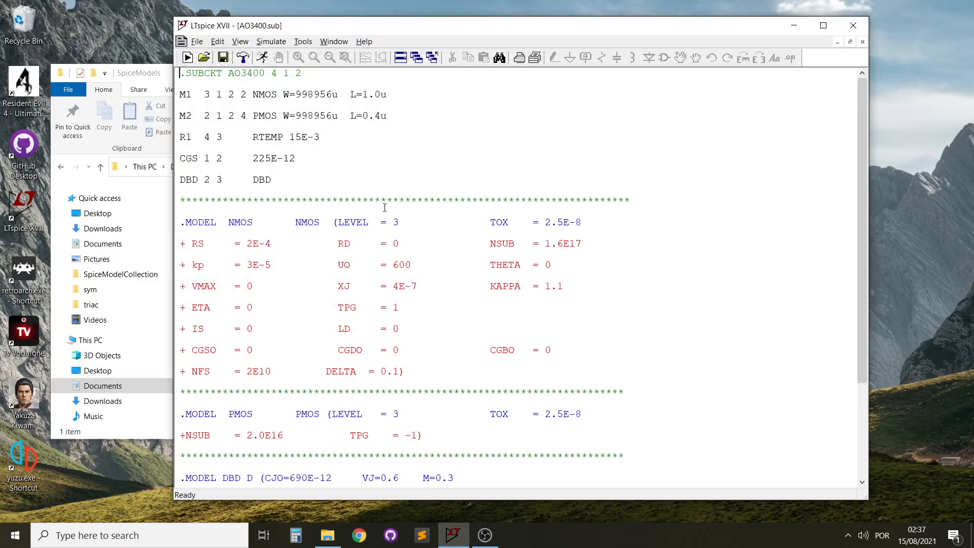
- Read through AO3400.sub in LTspice from the .SUBCKT line to .ENDS, and highlight the .SUBCKT AO3400 4 1 2 line
scroll(361, 214, "down", 2)
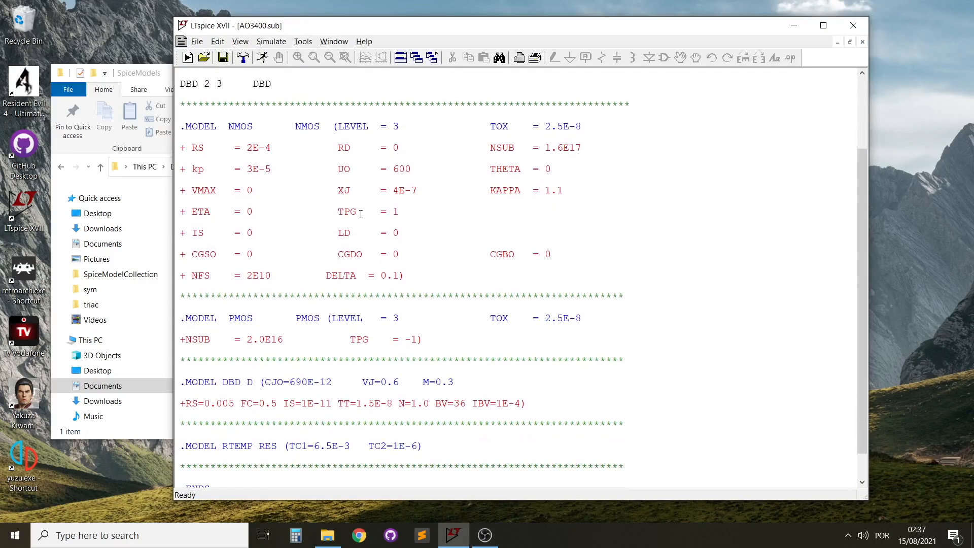
left_click_drag(867, 318, 856, 223)
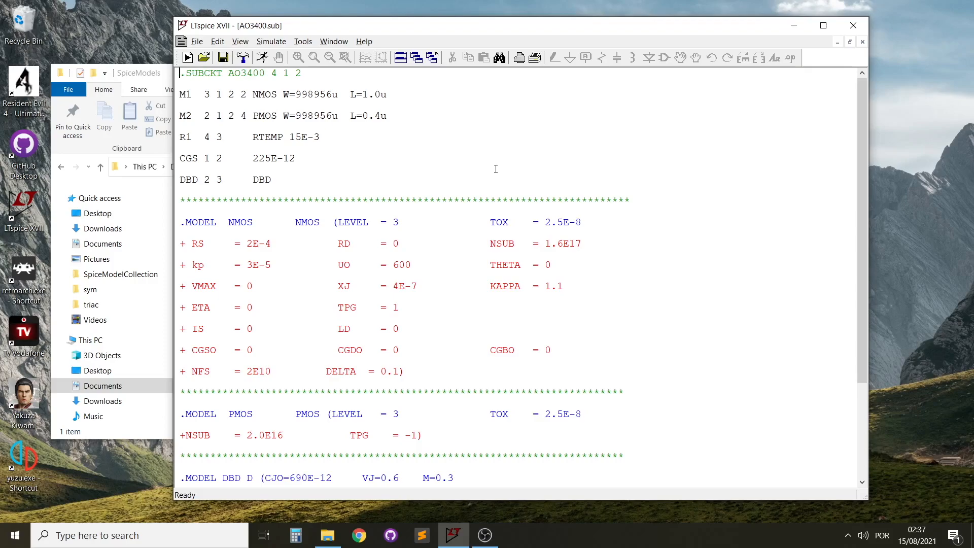
scroll(496, 169, "down", 2)
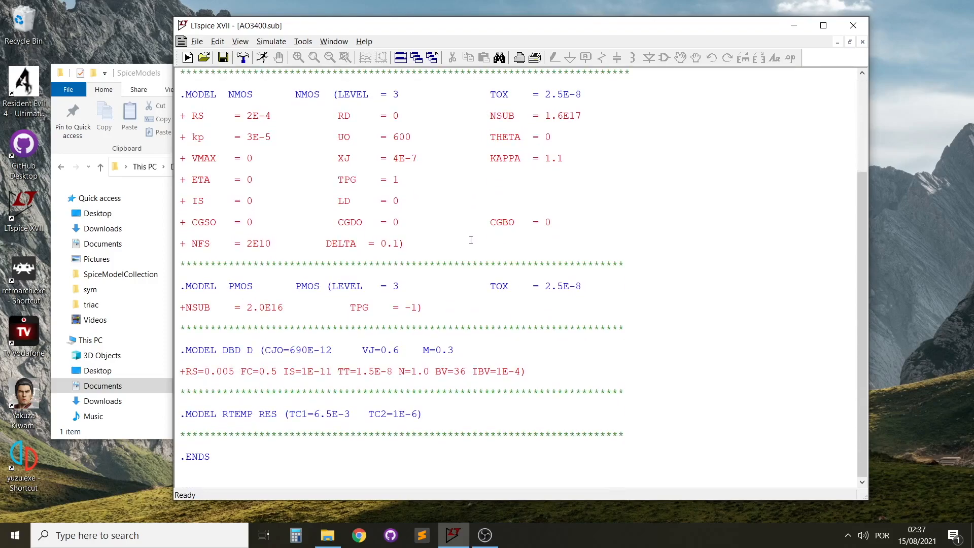
scroll(464, 247, "up", 2)
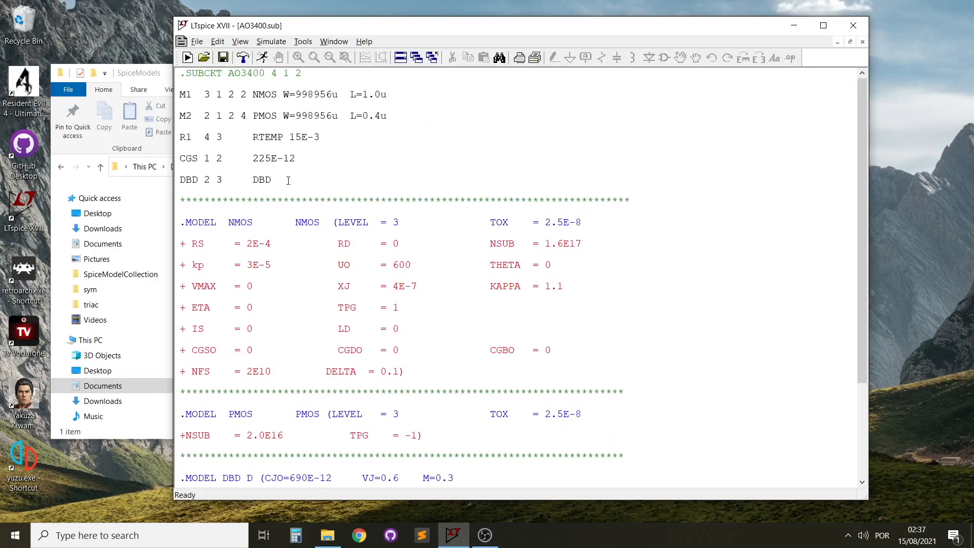
left_click_drag(179, 73, 313, 77)
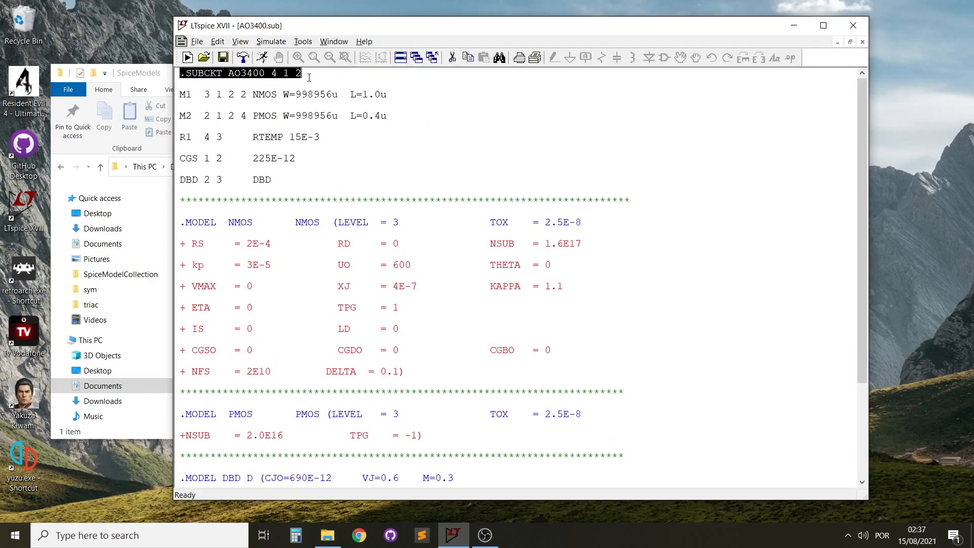
- Insert the comment line "* AO3400" above the .SUBCKT line, leaving a blank line between them
left_click(181, 73)
key("Return")
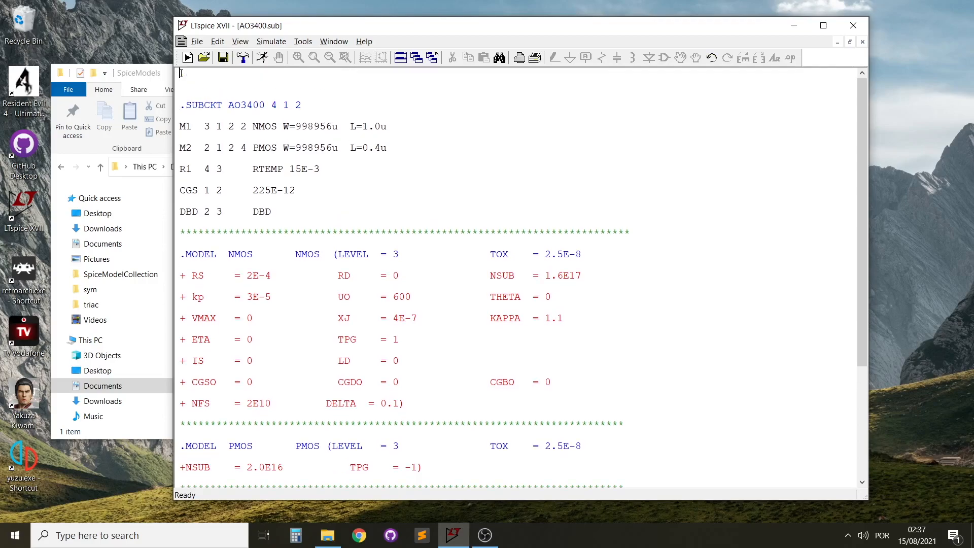
left_click(180, 96)
left_click(181, 92)
left_click_drag(181, 73, 187, 71)
left_click(187, 71)
type("AO3400")
left_click(359, 536)
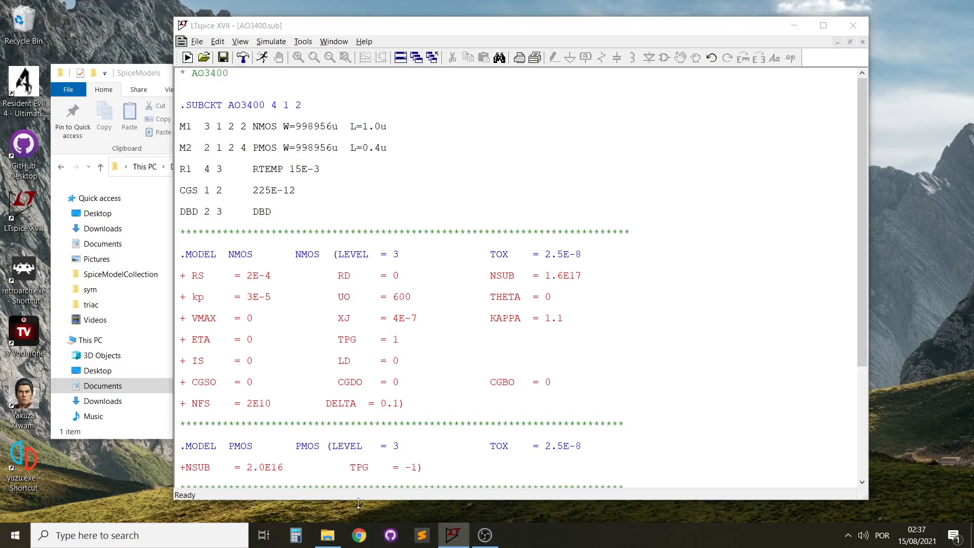
left_click(923, 21)
left_click(289, 75)
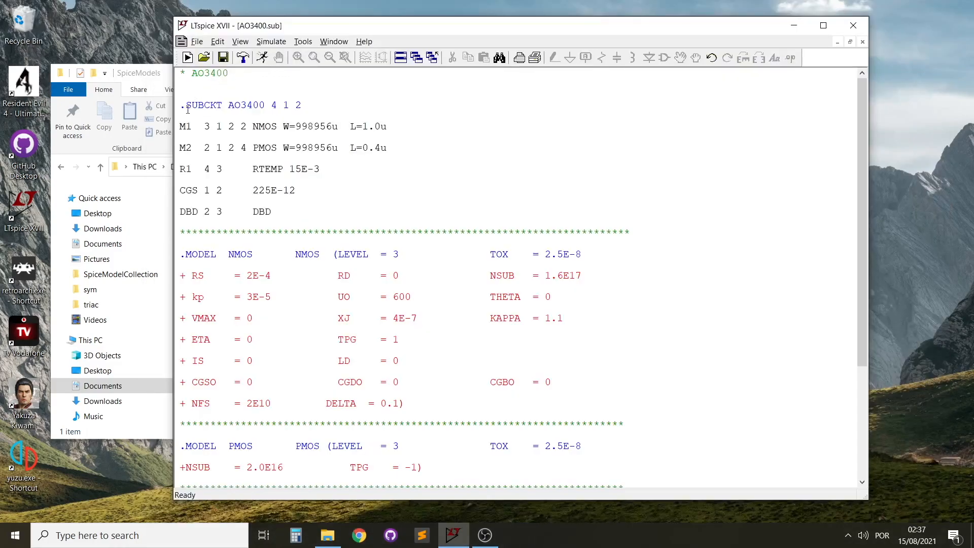
- Examine the NMOS model section, from its "+" continuation lines to the closing parenthesis, and highlight its .MODEL line
left_click(184, 95)
left_click(187, 277)
scroll(187, 254, "down", 2)
left_click_drag(186, 181, 183, 181)
left_click_drag(187, 244, 183, 245)
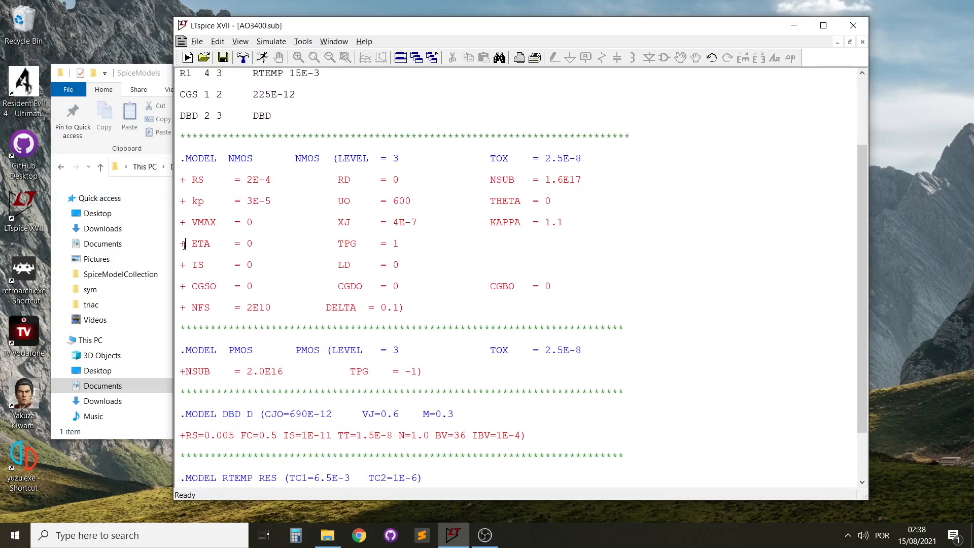
left_click(405, 307)
left_click_drag(184, 155, 588, 164)
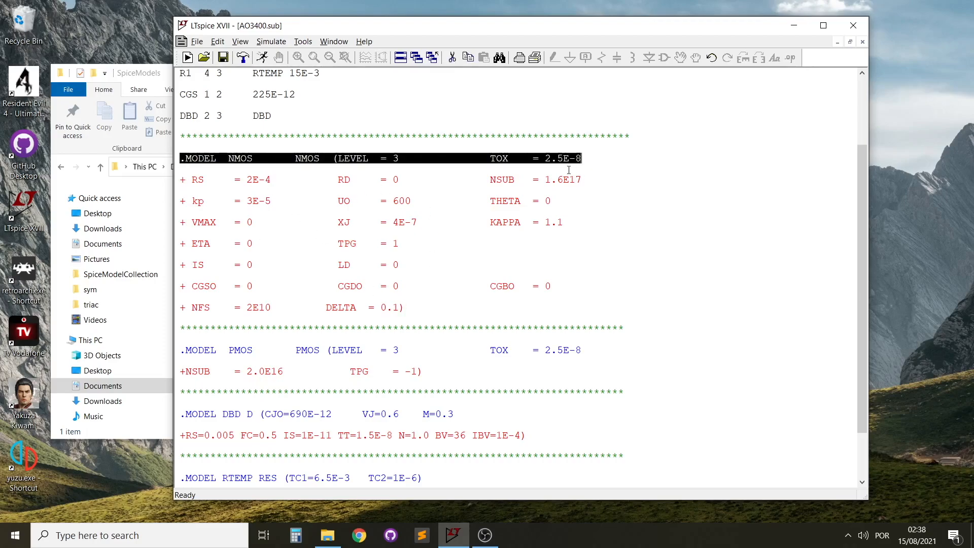
- Remove the leading "+" from every continuation line of the NMOS model, from RS down to NFS
left_click(242, 201)
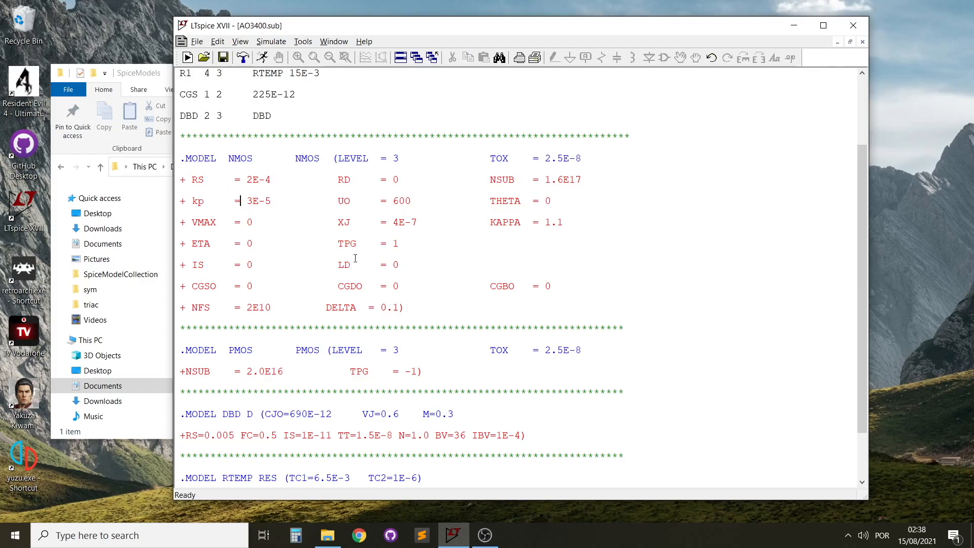
left_click(186, 180)
key("BackSpace")
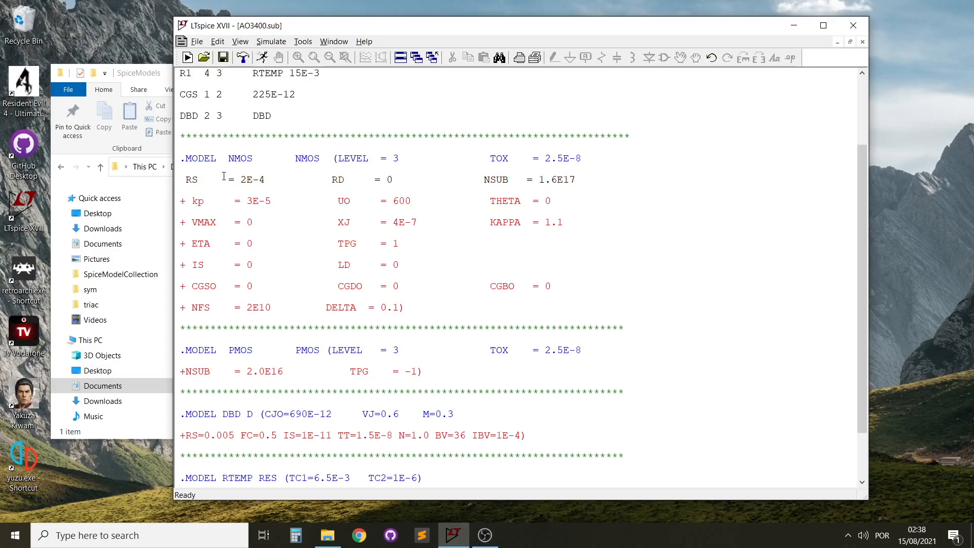
key("Right")
key("BackSpace")
key("Down")
key("Right")
key("BackSpace")
key("Down")
key("Right")
key("BackSpace")
key("Down")
key("Right")
key("BackSpace")
key("Down")
key("Right")
key("BackSpace")
key("Down")
key("Right")
key("BackSpace")
key("Up")
key("Up")
key("Up")
key("Up")
key("Up")
key("Up")
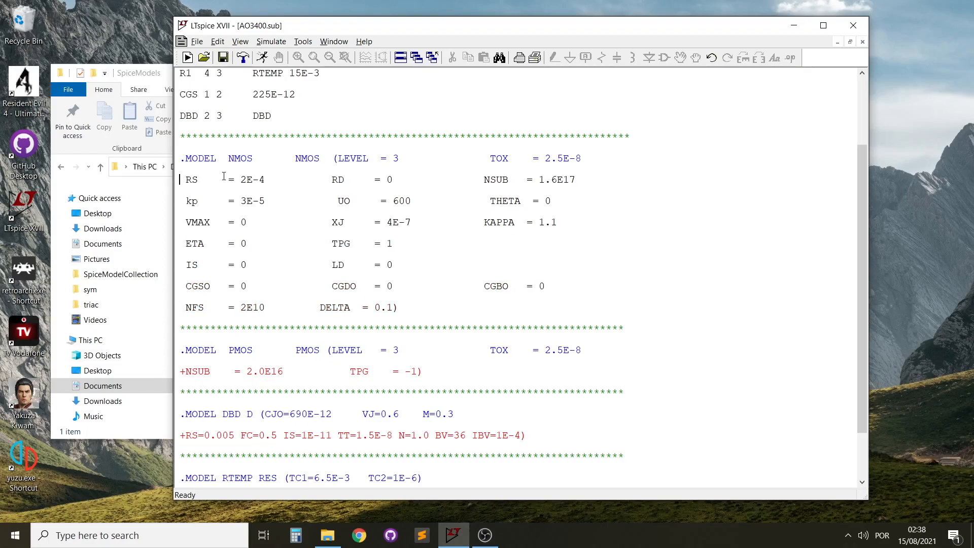
- Join all the NMOS parameter lines, from RS through NFS and DELTA, onto the single .MODEL NMOS line
key("BackSpace")
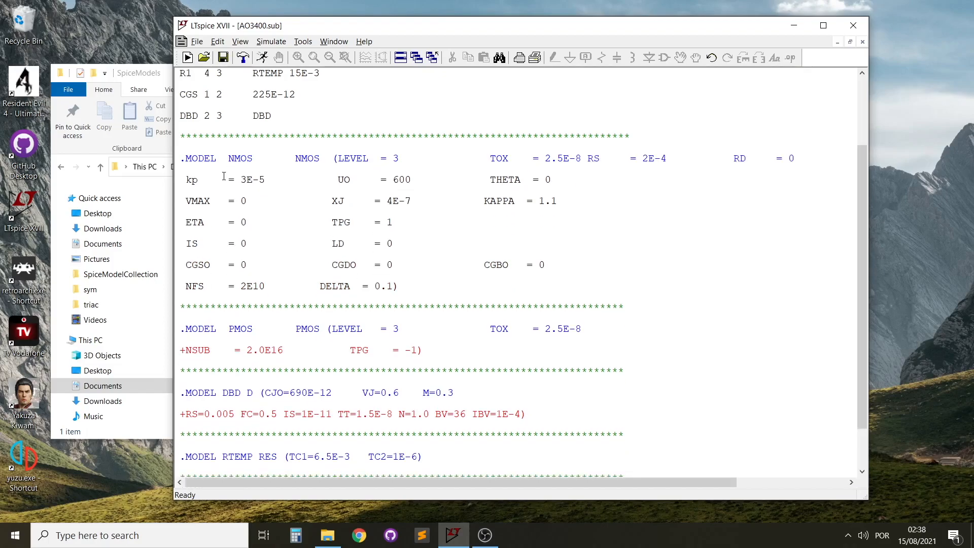
key("End")
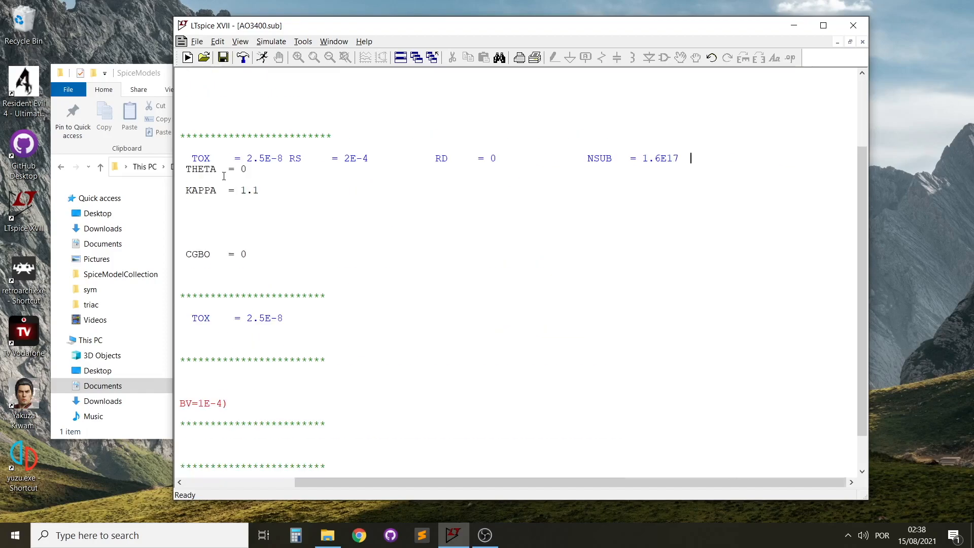
key("Right")
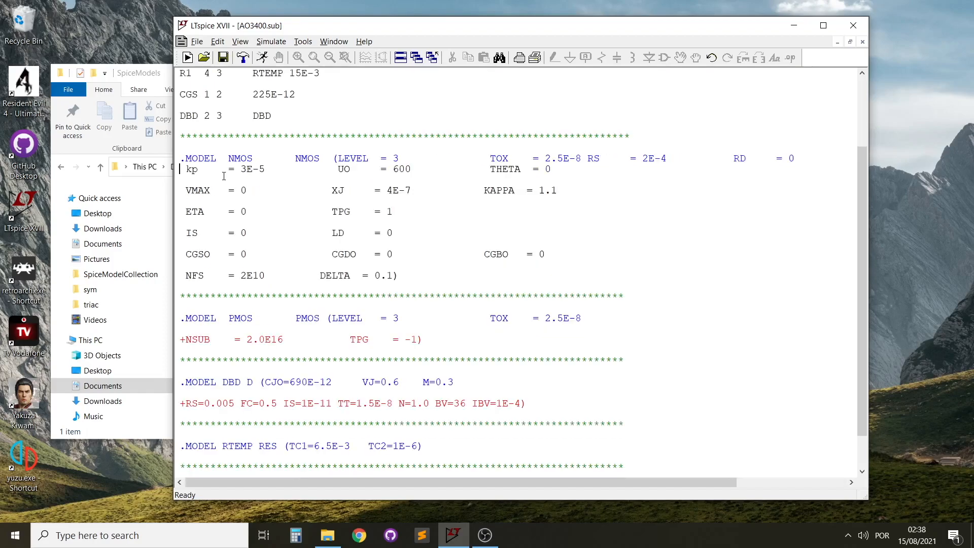
key("BackSpace")
key("Home")
key("BackSpace")
key("Down")
key("Home")
key("BackSpace")
key("Down")
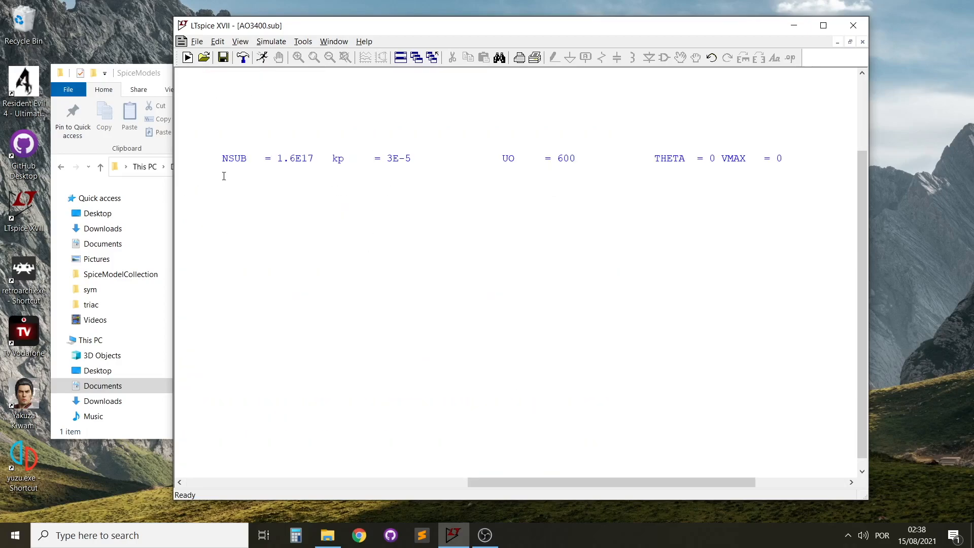
key("Home")
key("BackSpace")
key("Down")
key("Home")
key("BackSpace")
key("Down")
key("Home")
key("BackSpace")
key("Down")
key("Home")
key("BackSpace")
key("Down")
key("Home")
key("BackSpace")
key("Down")
key("Home")
key("BackSpace")
key("Down")
key("Home")
key("BackSpace")
key("Down")
key("Home")
key("BackSpace")
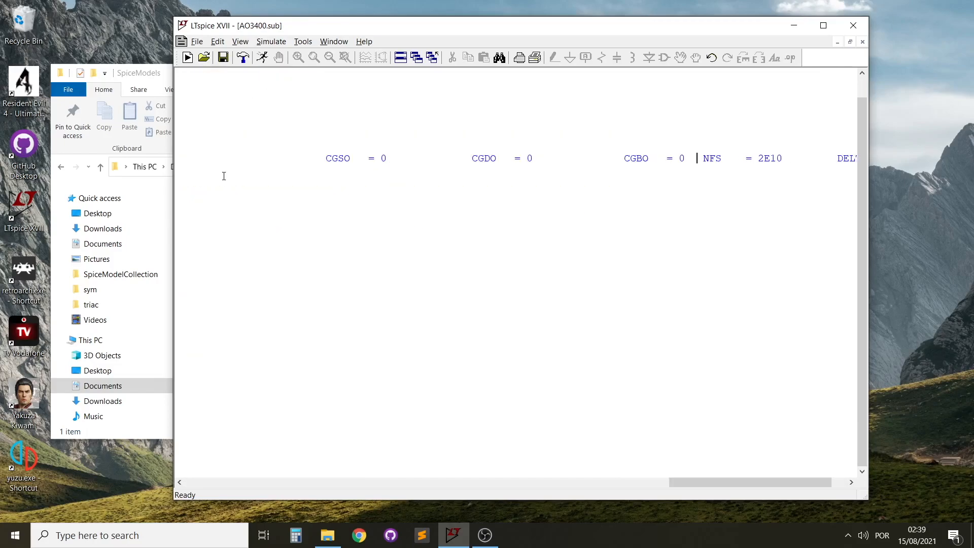
- Remove the "+" from the PMOS and DBD continuation lines, join each to its .MODEL line, and save the file
left_click_drag(732, 482, 165, 343)
left_click(186, 221)
key("BackSpace")
key("BackSpace")
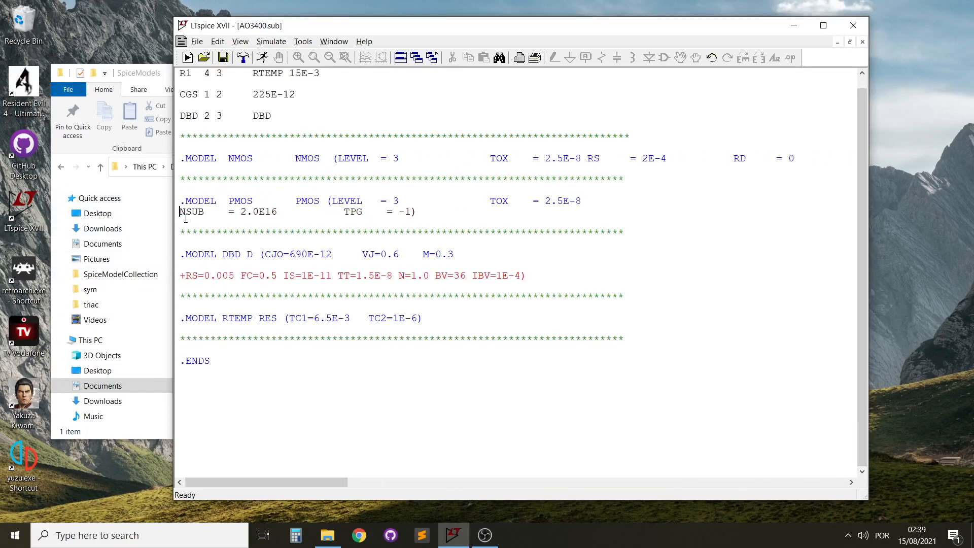
key("BackSpace")
left_click(185, 265)
key("BackSpace")
key("BackSpace")
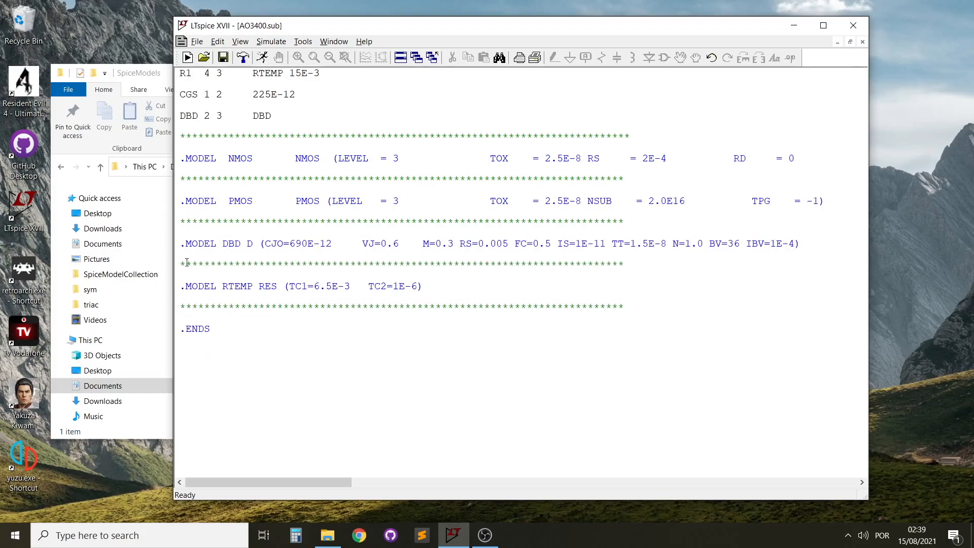
left_click(220, 57)
- Reduce the extra spaces around "= 3" and between the two NMOS words in the .MODEL NMOS line to single spaces, and save
left_click_drag(399, 157, 491, 158)
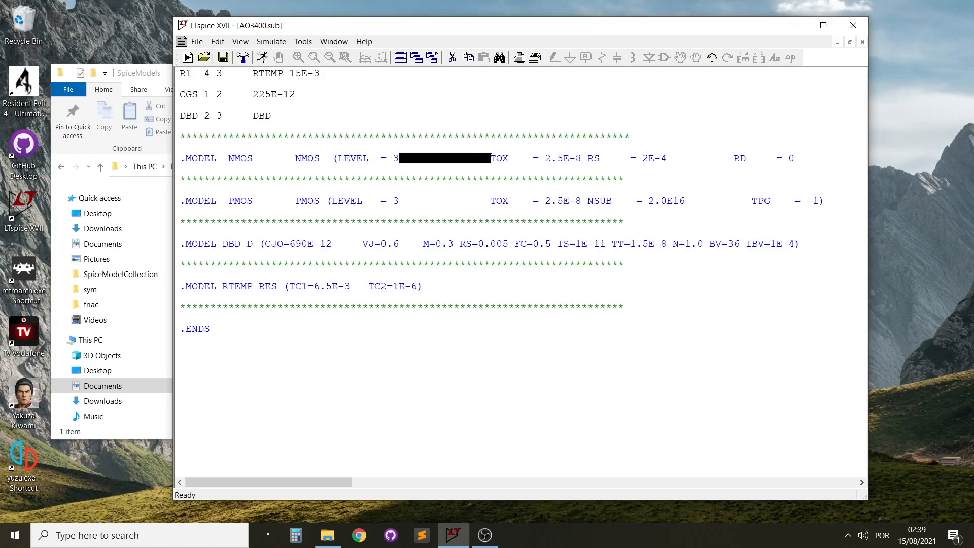
left_click_drag(381, 159, 369, 159)
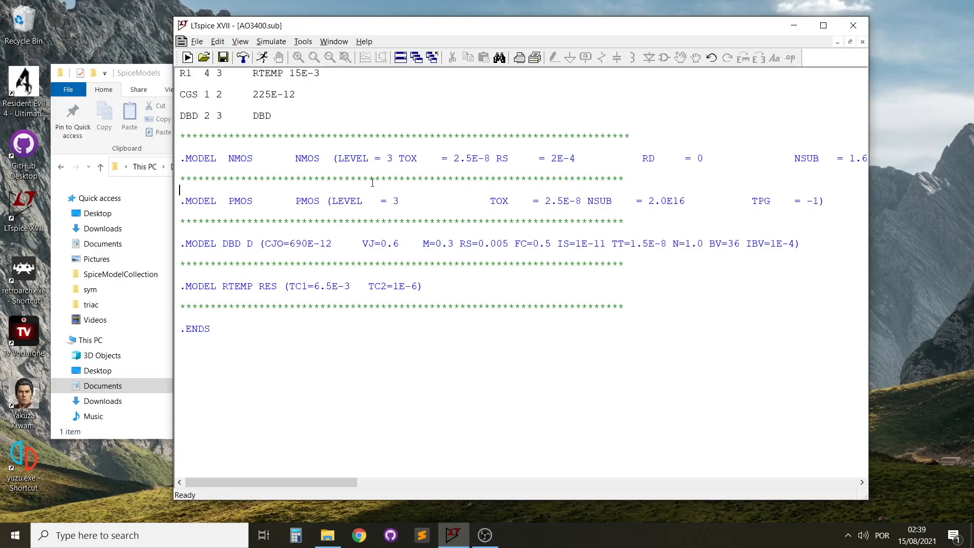
key("ctrl+a")
left_click(280, 168)
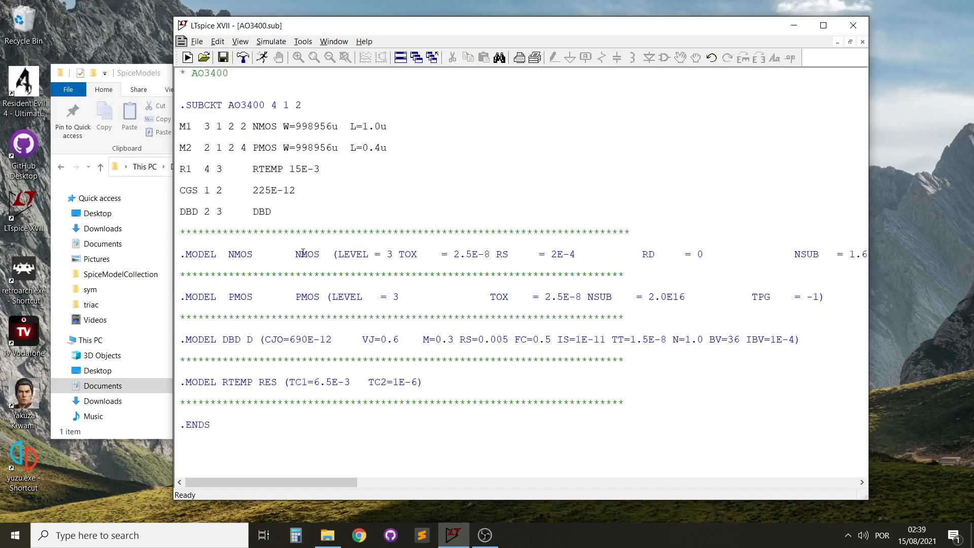
left_click_drag(294, 254, 253, 254)
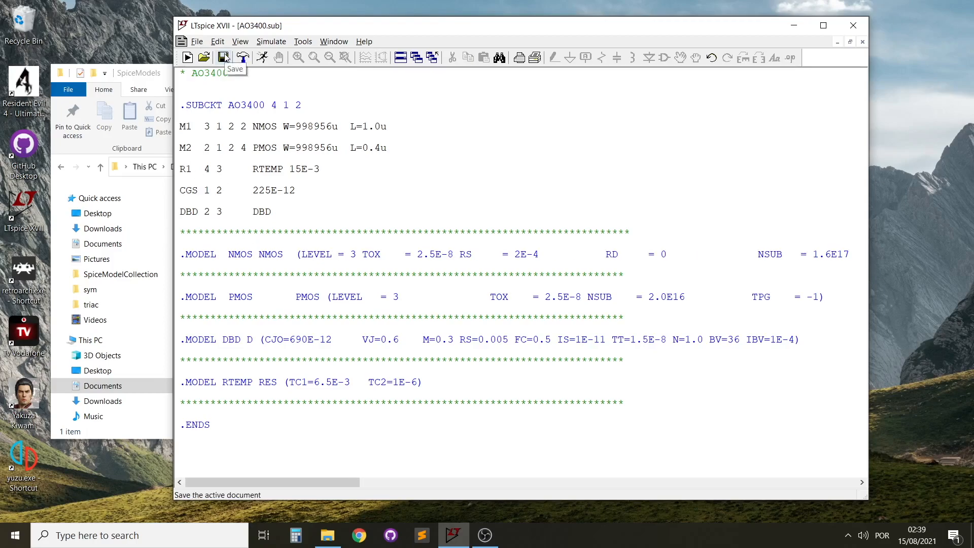
left_click(224, 59)
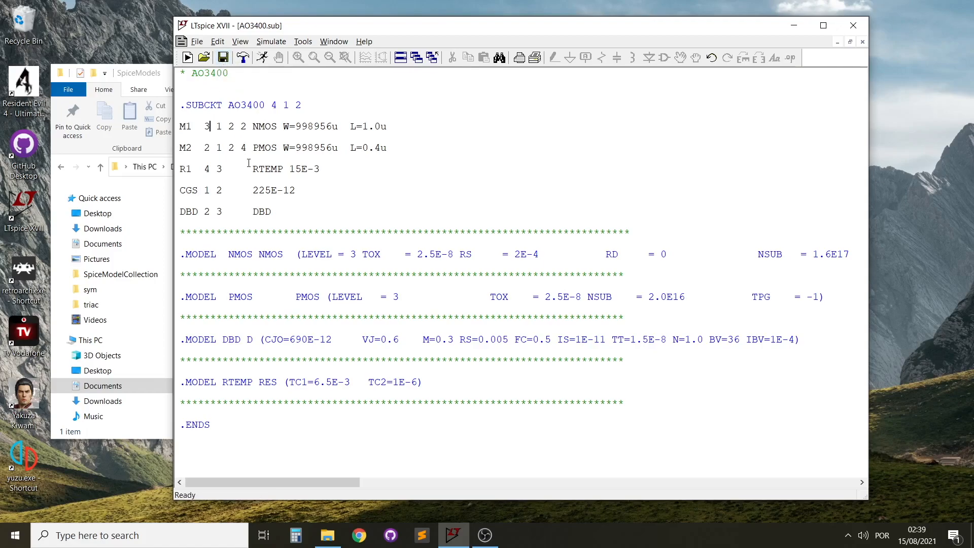
- Insert a comment line starting with "*" directly above .SUBCKT, with D G S aligned over the pin numbers 4 1 2
left_click(196, 95)
key("Return")
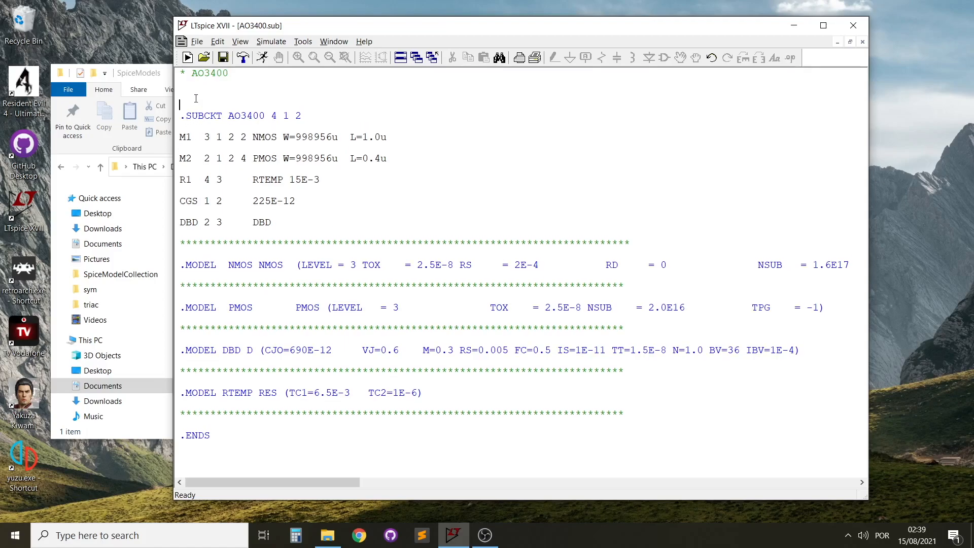
type("*")
type("D G S")
left_click(269, 381)
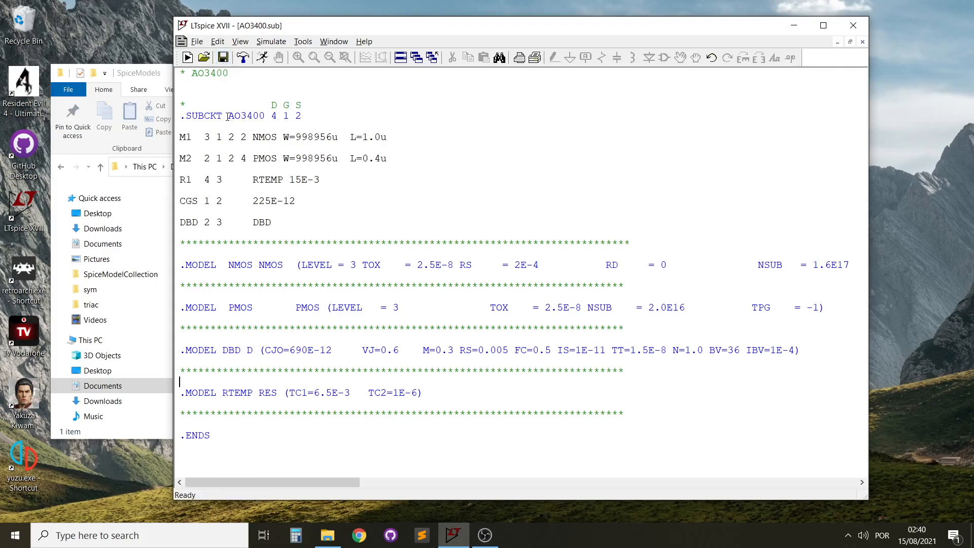
- Create a symbol automatically from the AO3400 subcircuit and its 3 ports
right_click(242, 116)
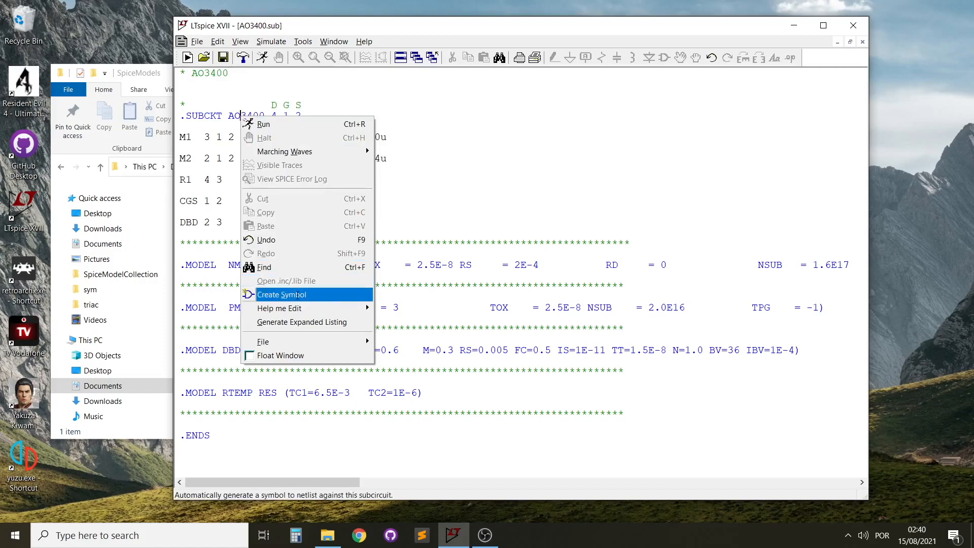
left_click(296, 294)
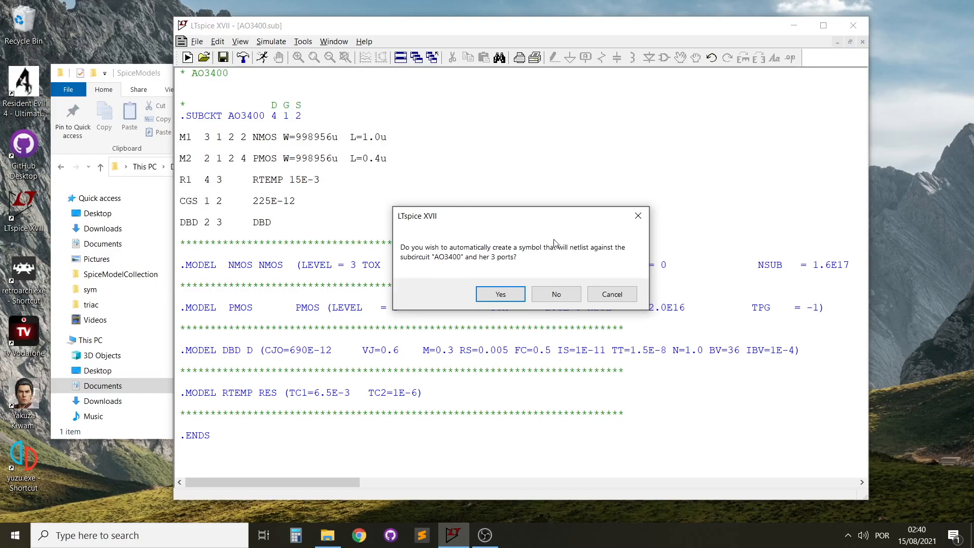
left_click(511, 300)
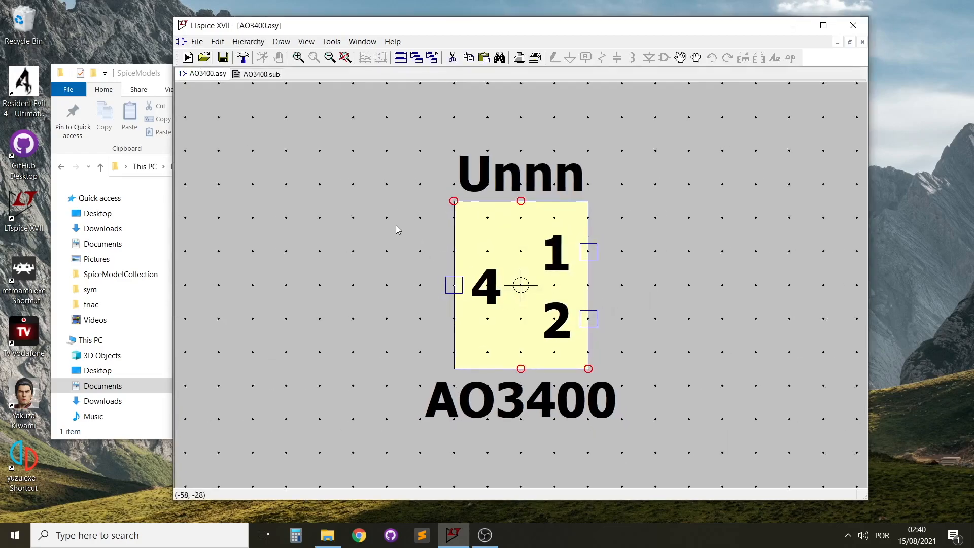
- Examine the generated AO3400 symbol and compare its pins 4, 1 and 2 with the .SUBCKT line in AO3400.sub
scroll(396, 225, "down", 2)
scroll(388, 215, "up", 1)
left_click_drag(451, 198, 389, 216)
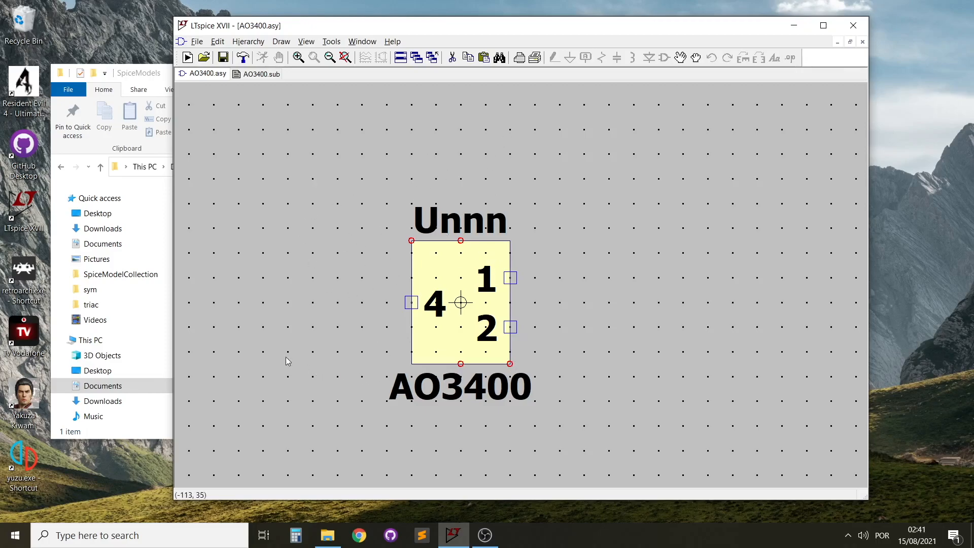
left_click(258, 76)
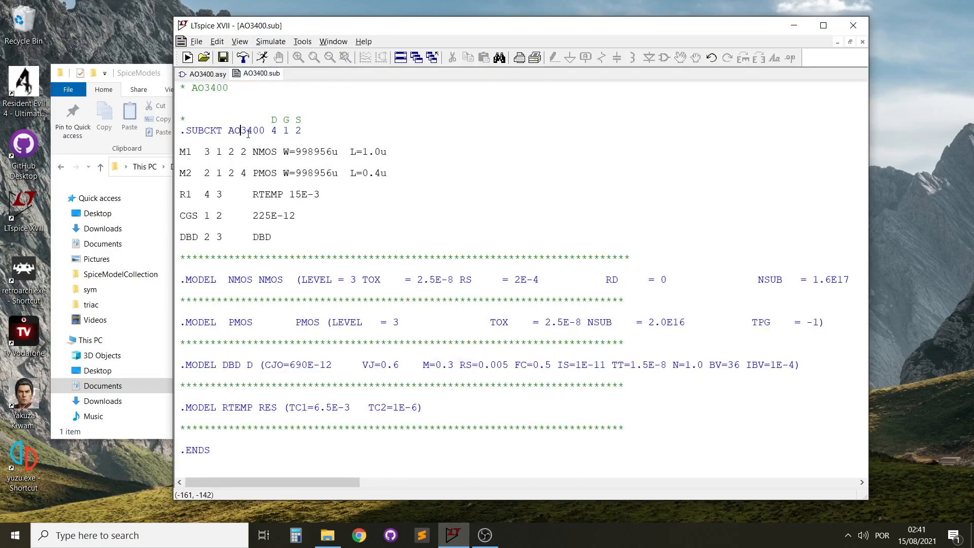
left_click(208, 74)
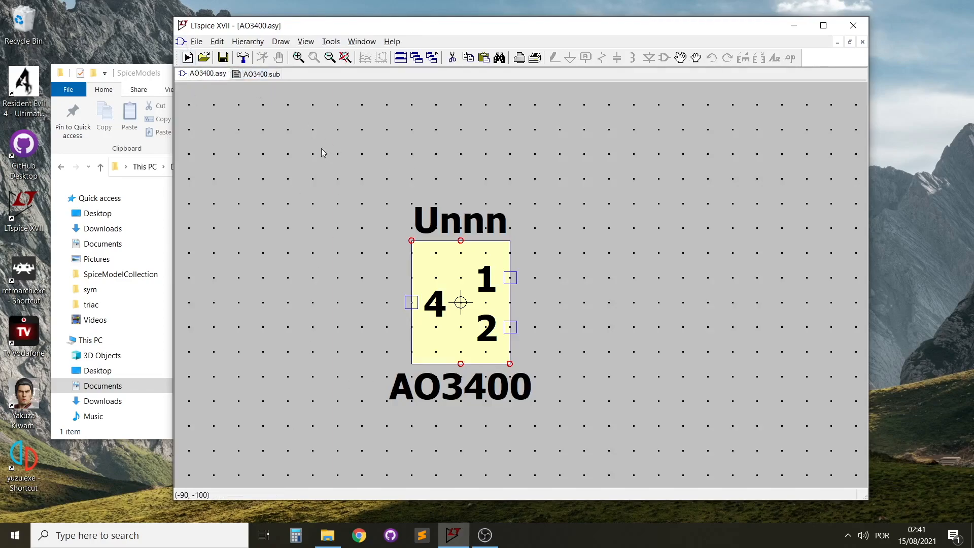
left_click_drag(345, 211, 311, 215)
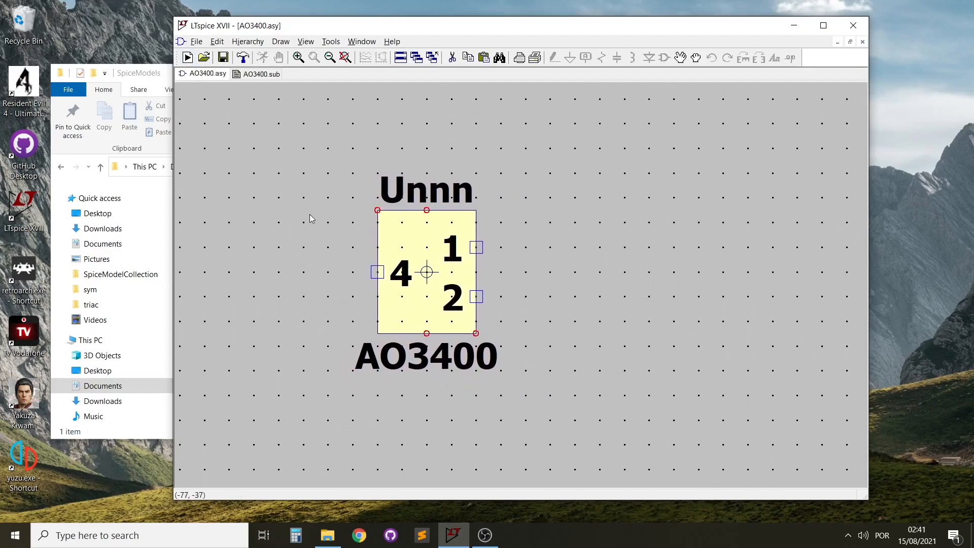
left_click_drag(519, 223, 512, 243)
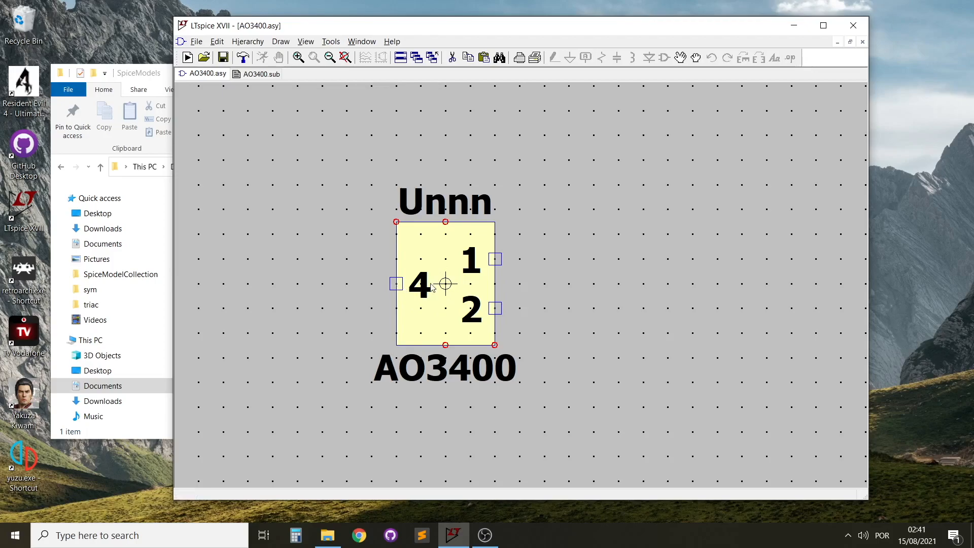
left_click_drag(552, 311, 537, 306)
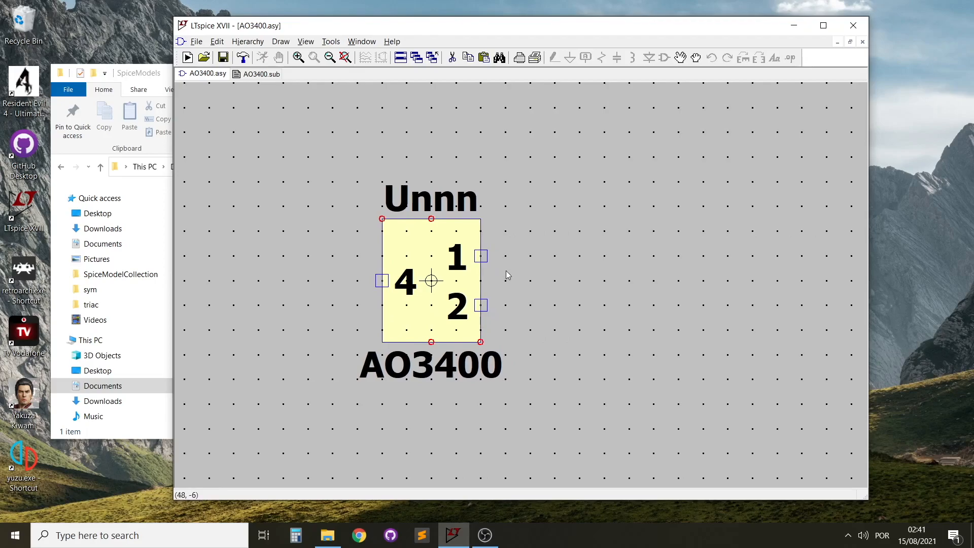
- Draw an L-shaped line to the right of the symbol body, one long vertical segment and a short horizontal one at its lower end
right_click(520, 203)
mouse_move(558, 302)
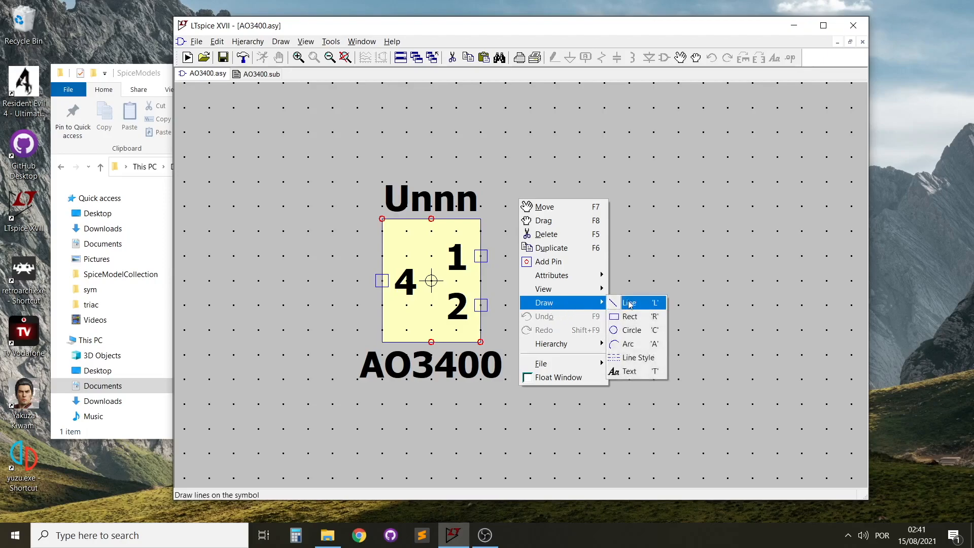
left_click(629, 303)
left_click(555, 230)
left_click(554, 347)
left_click(594, 348)
right_click(582, 305)
right_click(562, 251)
- Draw a small circle to the right of the vertical line, above the short segment, and save the symbol AO3400.asy
right_click(592, 304)
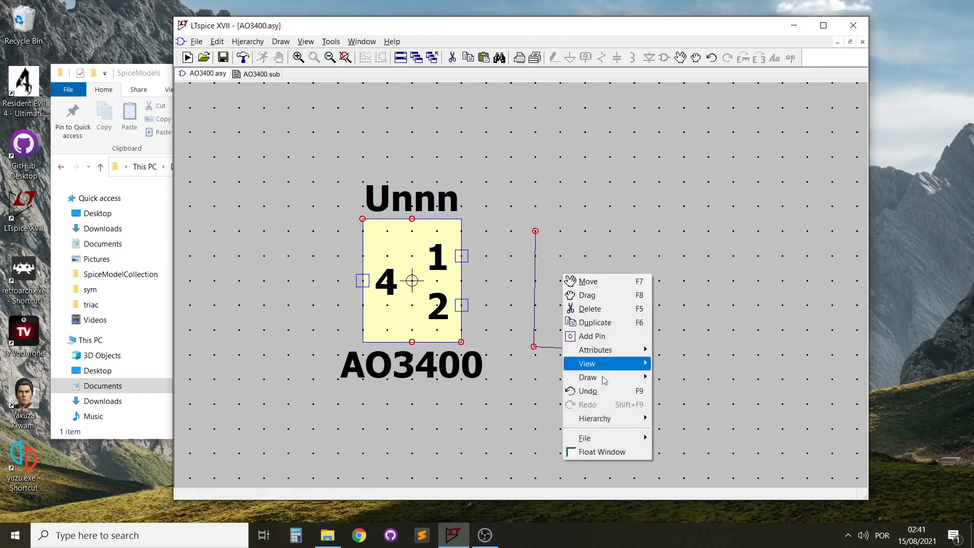
mouse_move(634, 377)
left_click(675, 404)
left_click(566, 271)
left_click(616, 324)
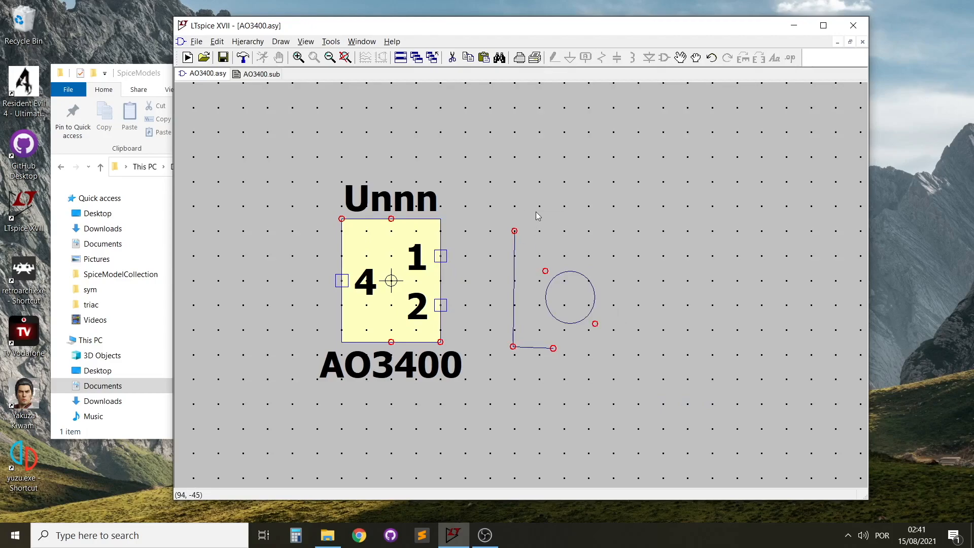
left_click_drag(546, 214, 539, 227)
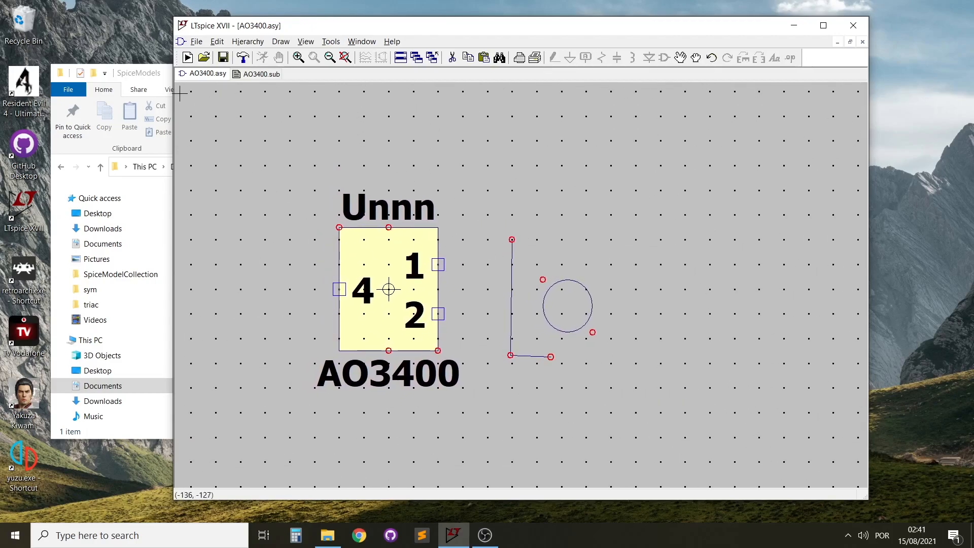
left_click(224, 58)
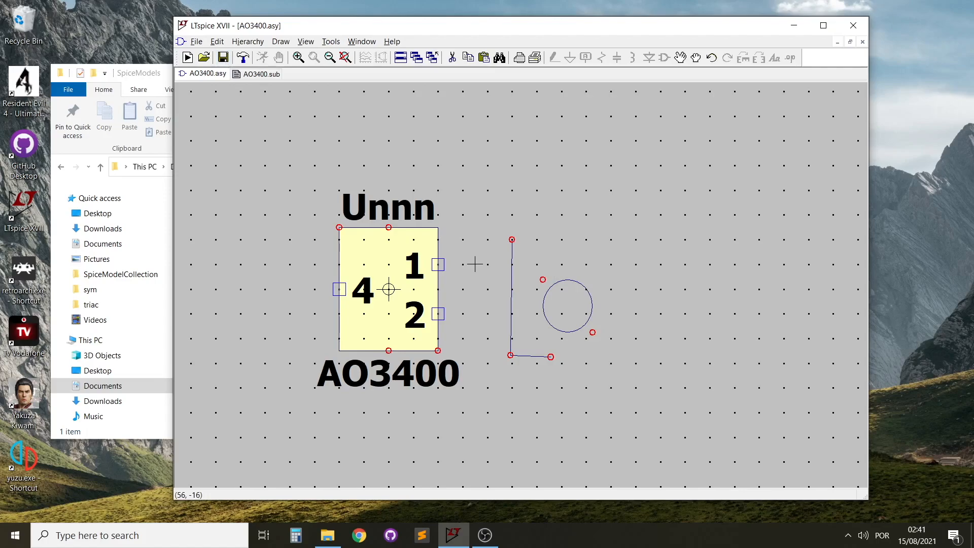
- Highlight the AO3400 name in the .SUBCKT line of AO3400.sub and compare it with the symbol in AO3400.asy
left_click_drag(489, 261, 506, 257)
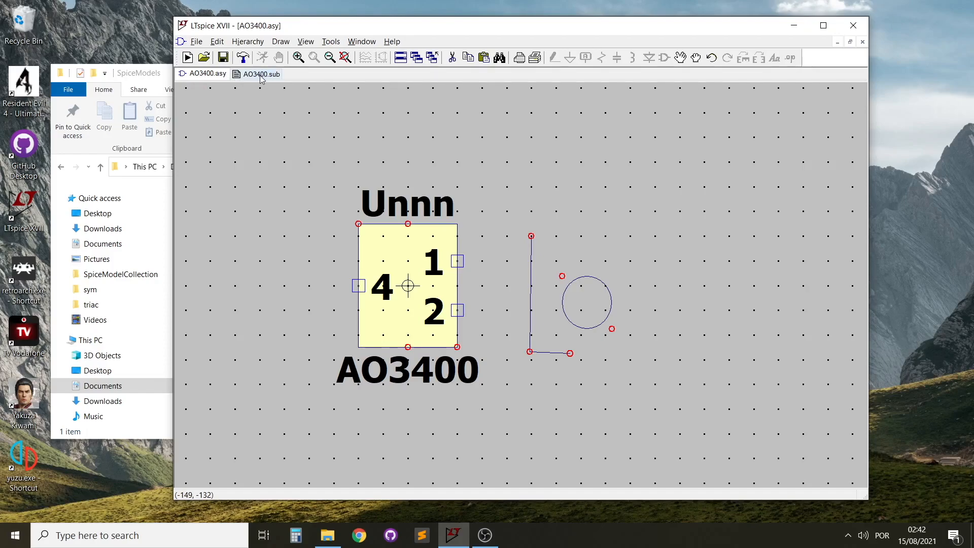
left_click(262, 75)
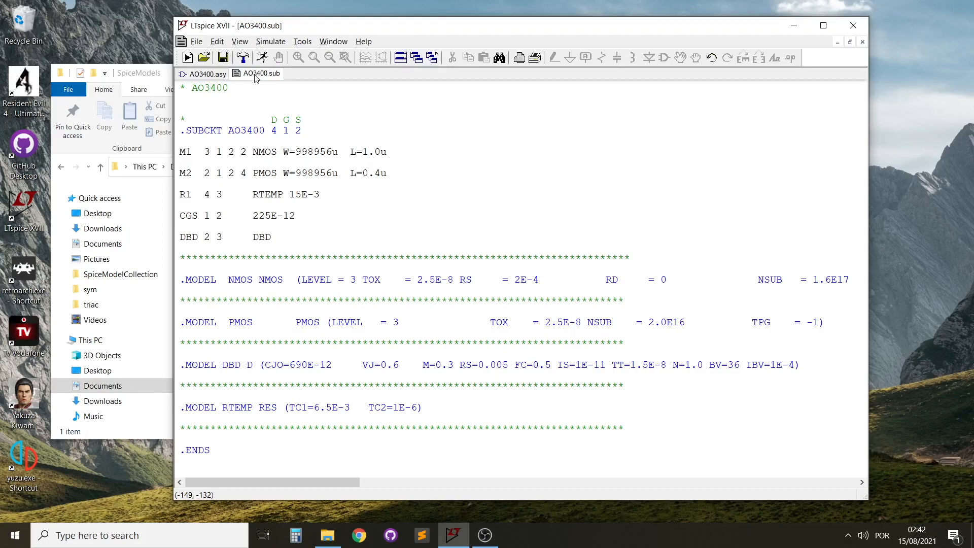
left_click_drag(229, 132, 264, 132)
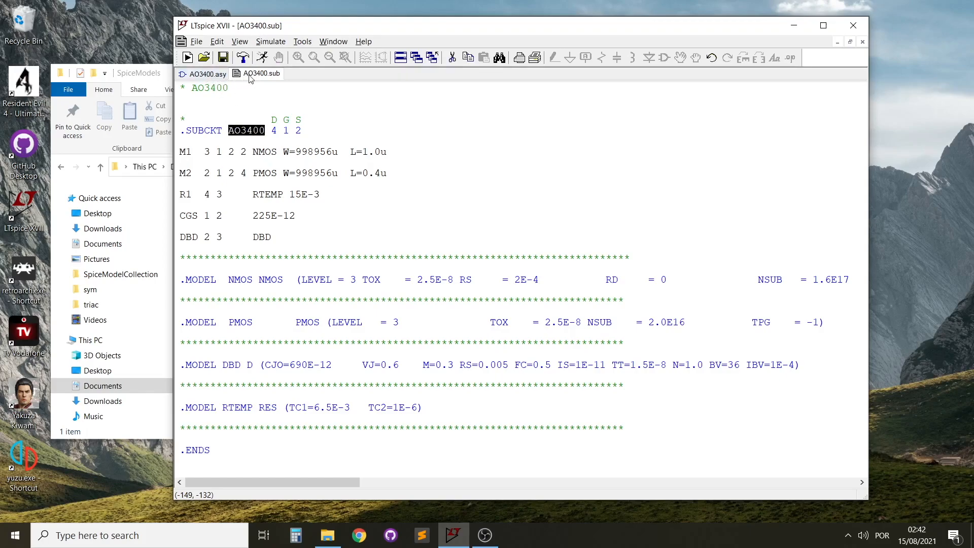
left_click(207, 75)
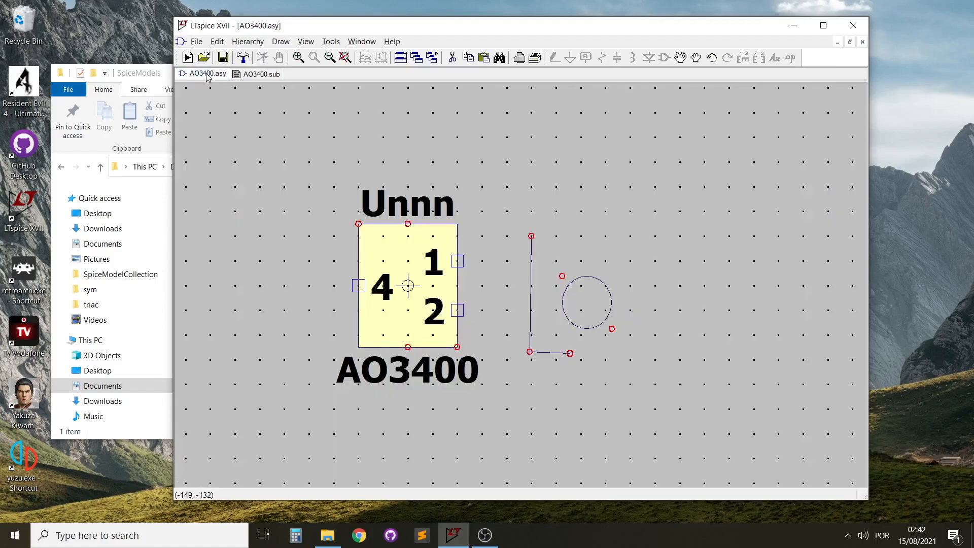
- Close LTspice, browse to Documents\LTspiceXVII\lib\sym\AutoGenerated in File Explorer, and check the saved AO3400.asy symbol
left_click(853, 27)
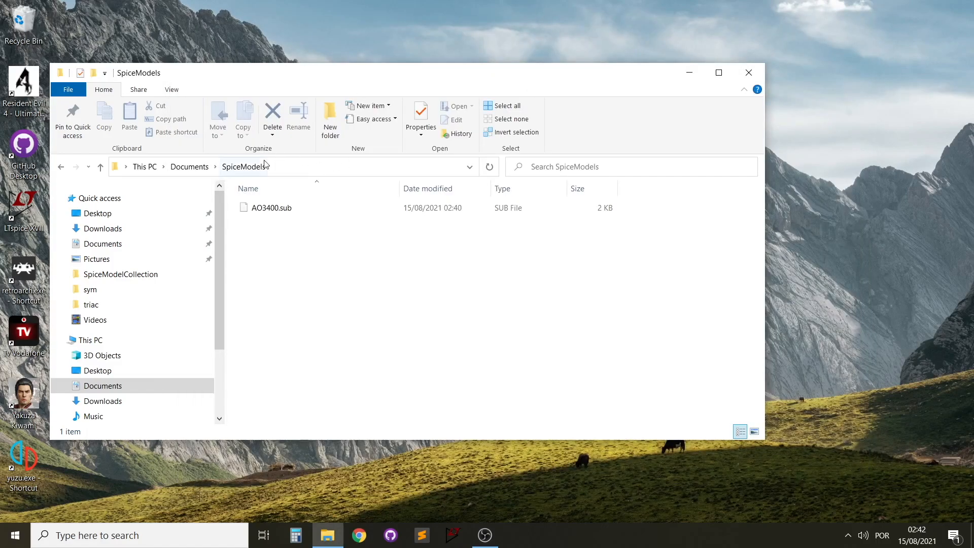
left_click_drag(274, 225, 258, 250)
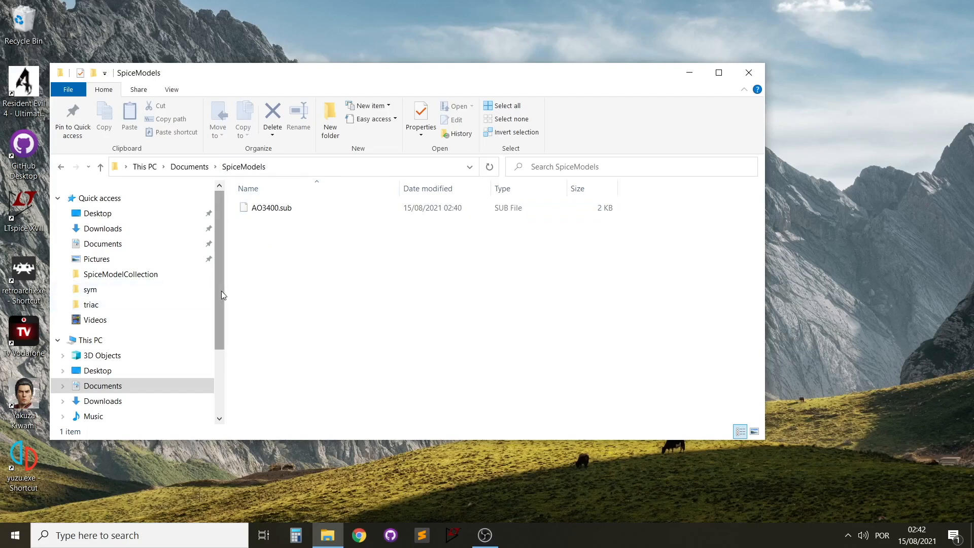
left_click(111, 244)
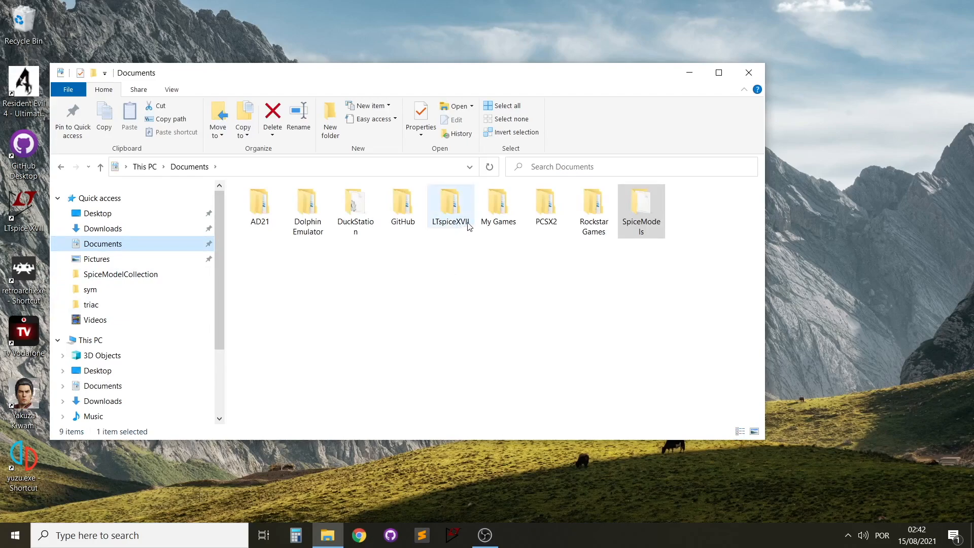
left_click(446, 252)
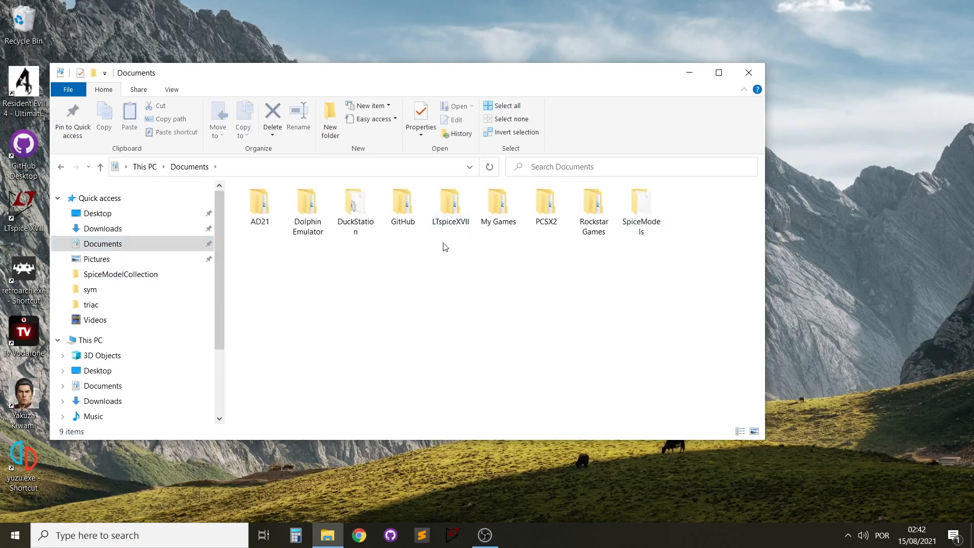
double_click(449, 210)
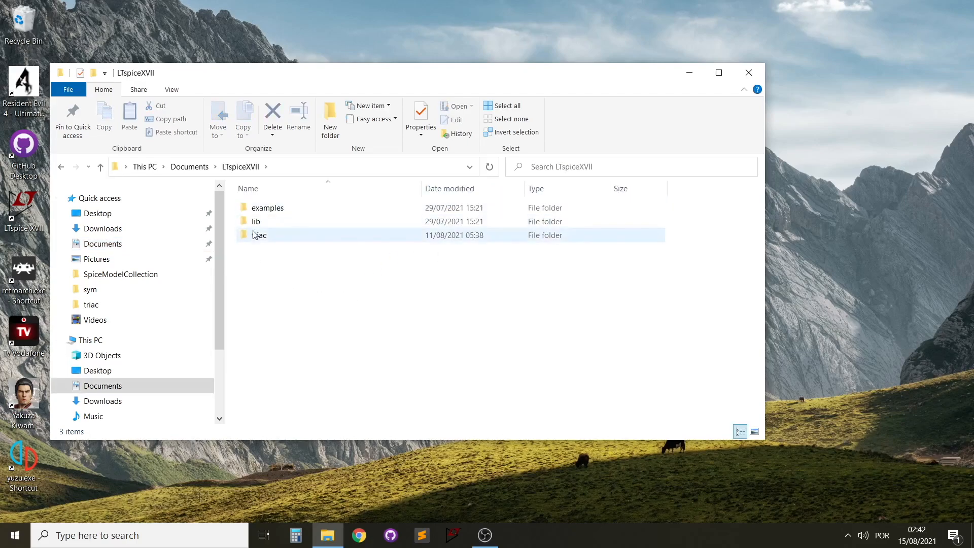
double_click(257, 223)
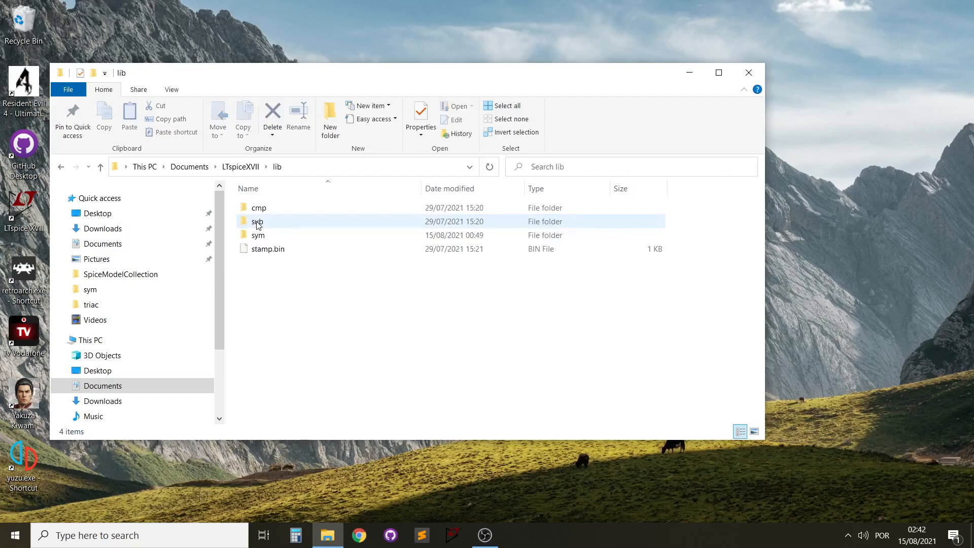
double_click(284, 236)
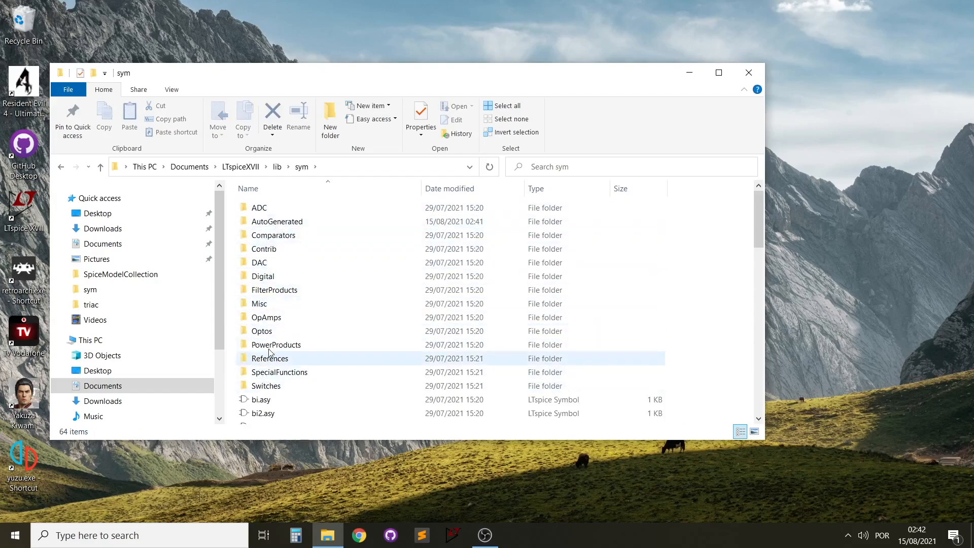
double_click(274, 223)
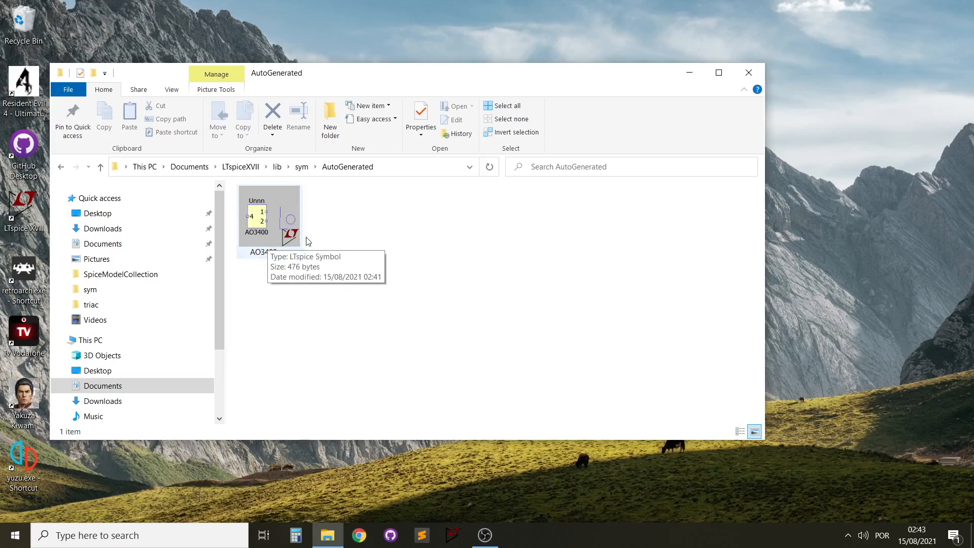
double_click(281, 228)
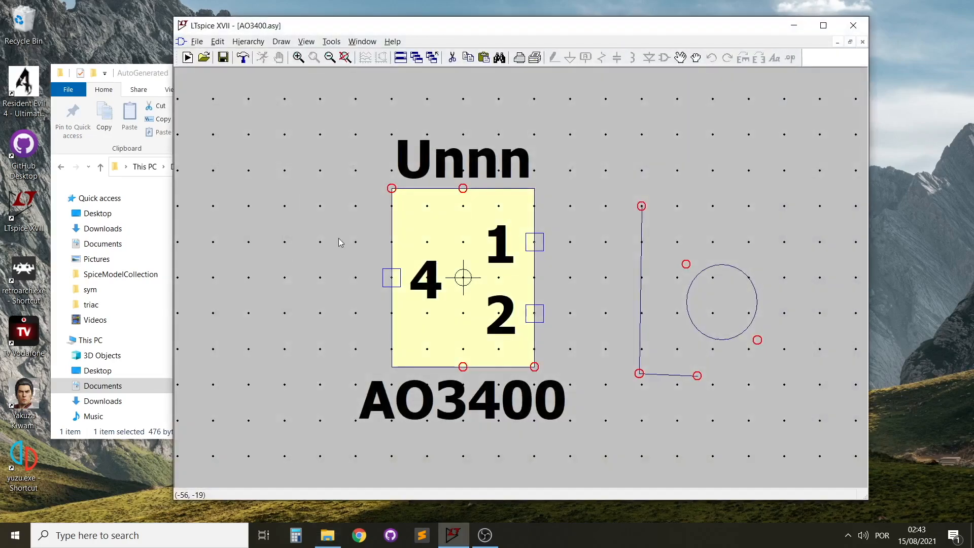
left_click(854, 25)
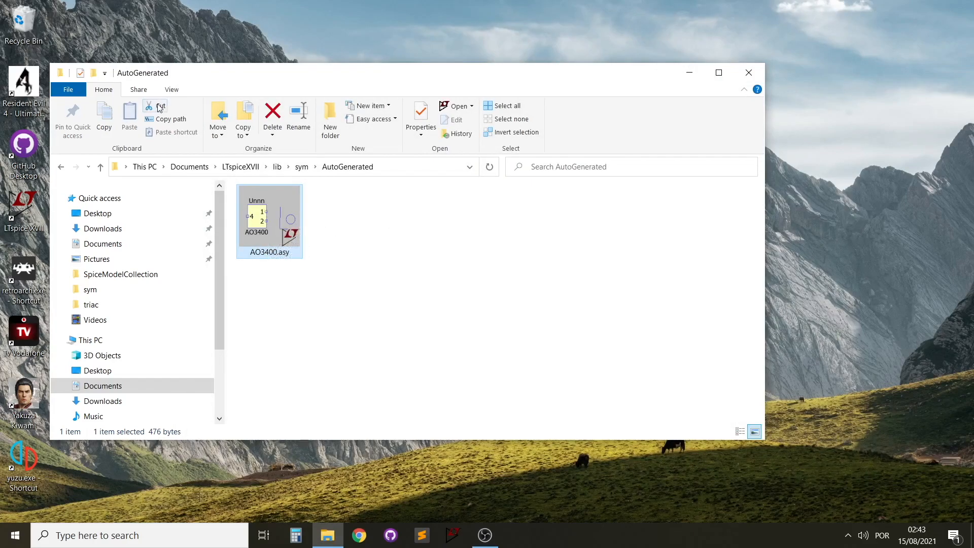
- Move AO3400.asy from the AutoGenerated folder into Documents\SpiceModels, alongside AO3400.sub
left_click(127, 245)
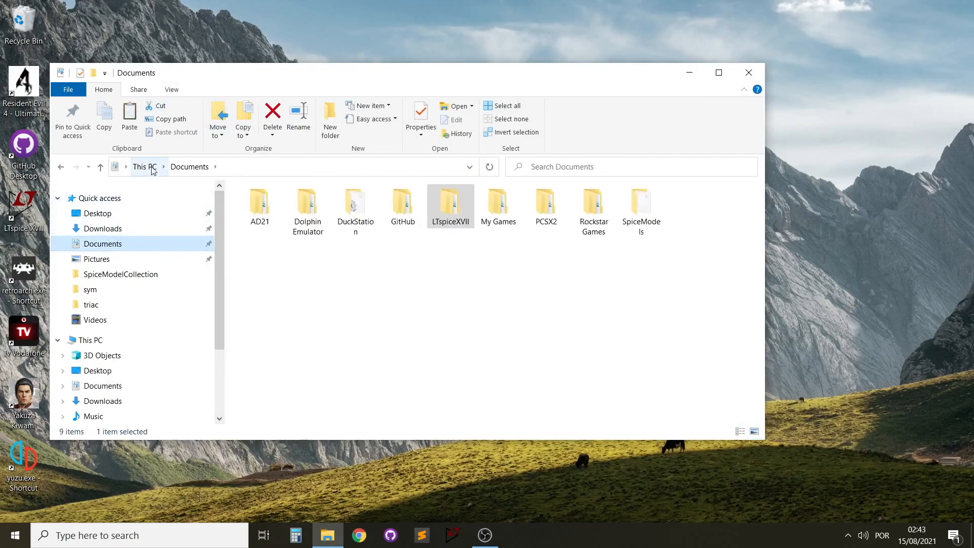
double_click(636, 207)
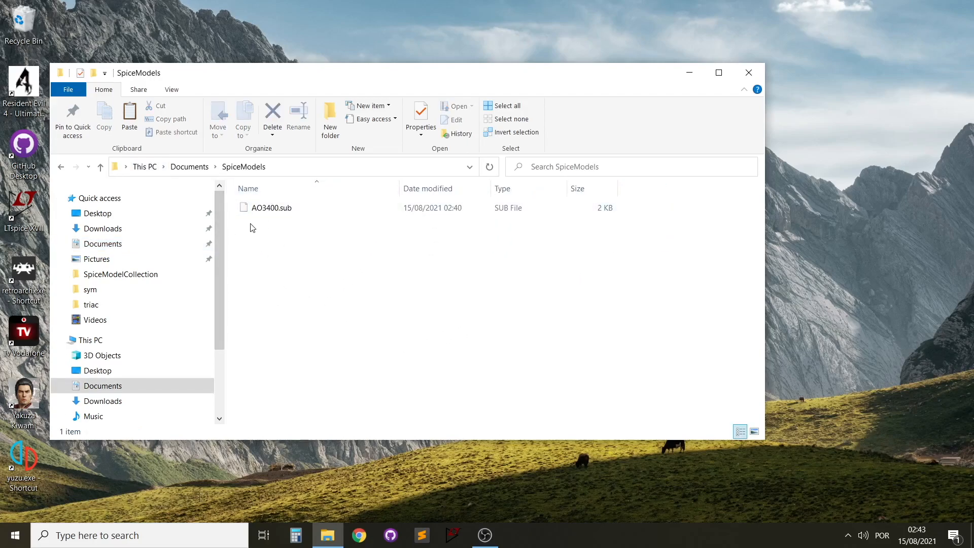
left_click(129, 121)
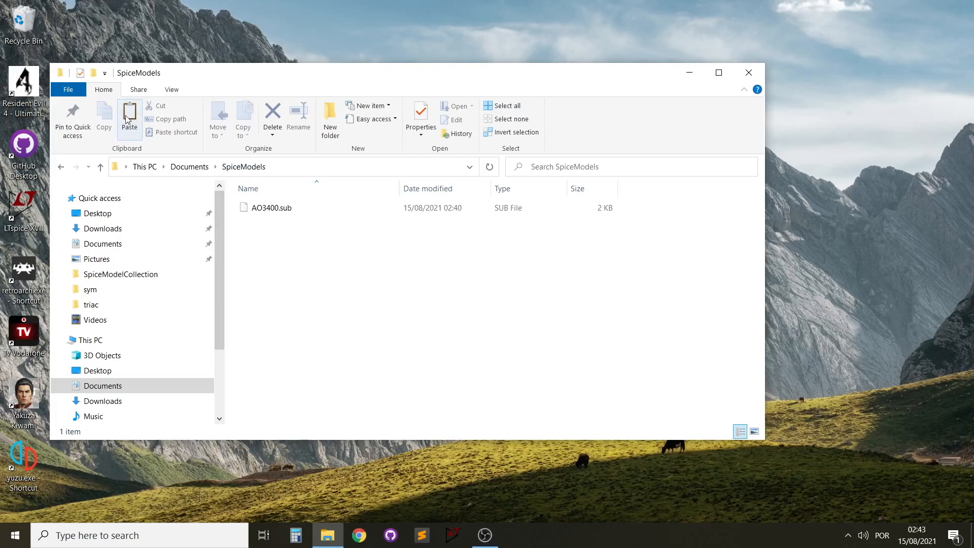
left_click(289, 274)
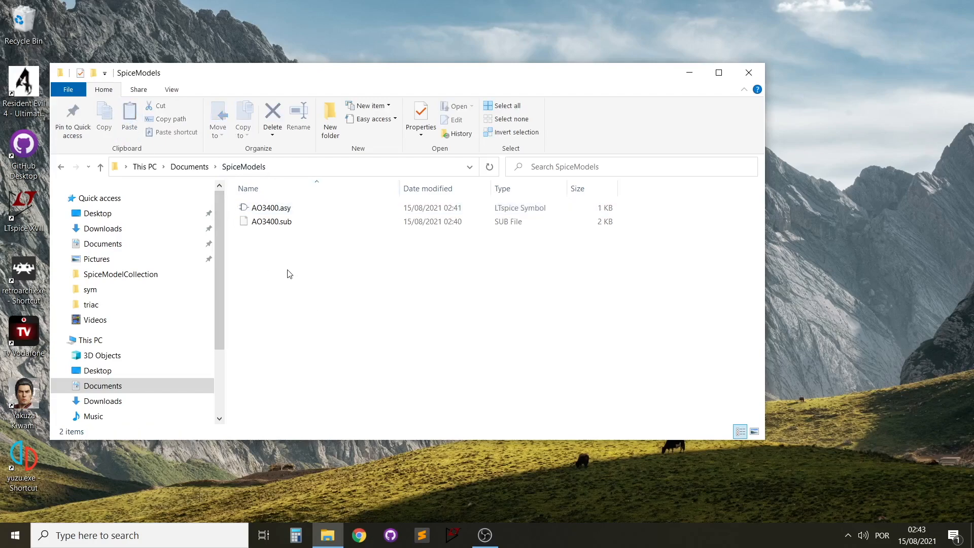
- Open AO3400.asy from the SpiceModels folder in Sublime Text and position its window so the file list stays visible
right_click(263, 208)
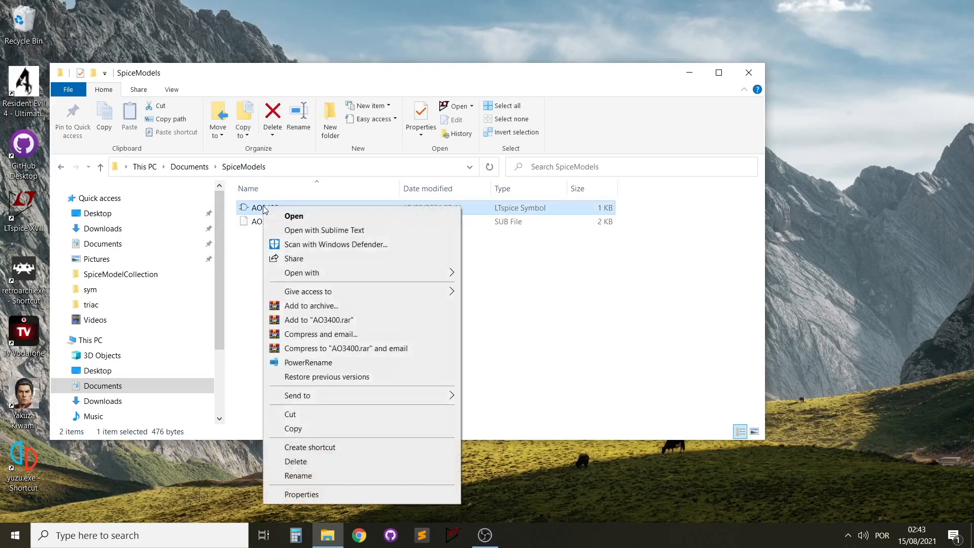
left_click(330, 231)
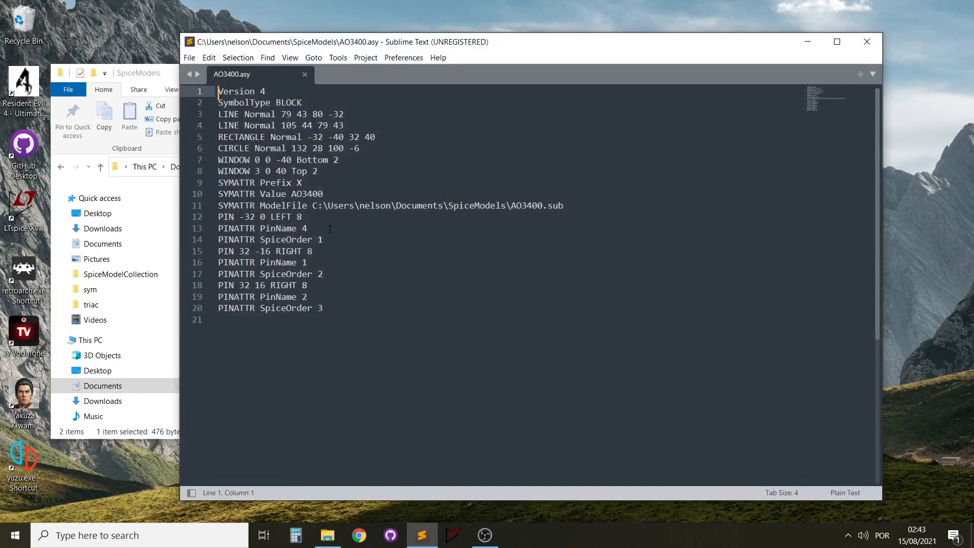
left_click_drag(311, 47, 347, 64)
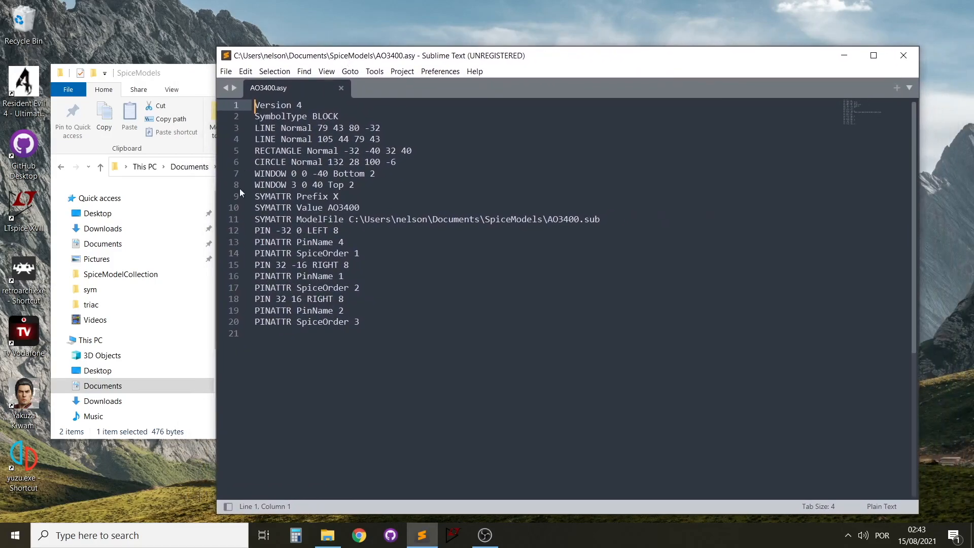
left_click_drag(294, 47, 382, 55)
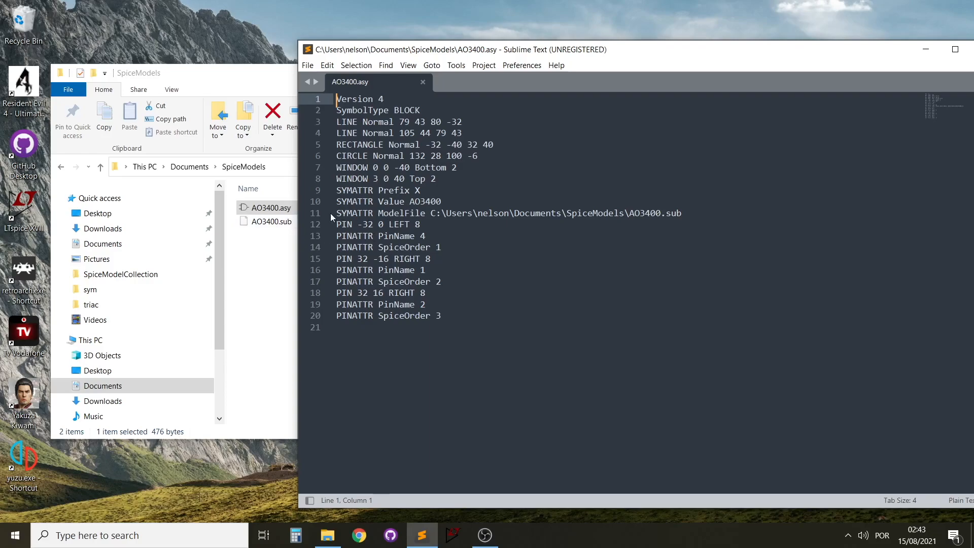
- Remove the folder path from the SYMATTR ModelFile line so it reads only AO3400.sub, and save AO3400.asy
left_click_drag(338, 213, 430, 215)
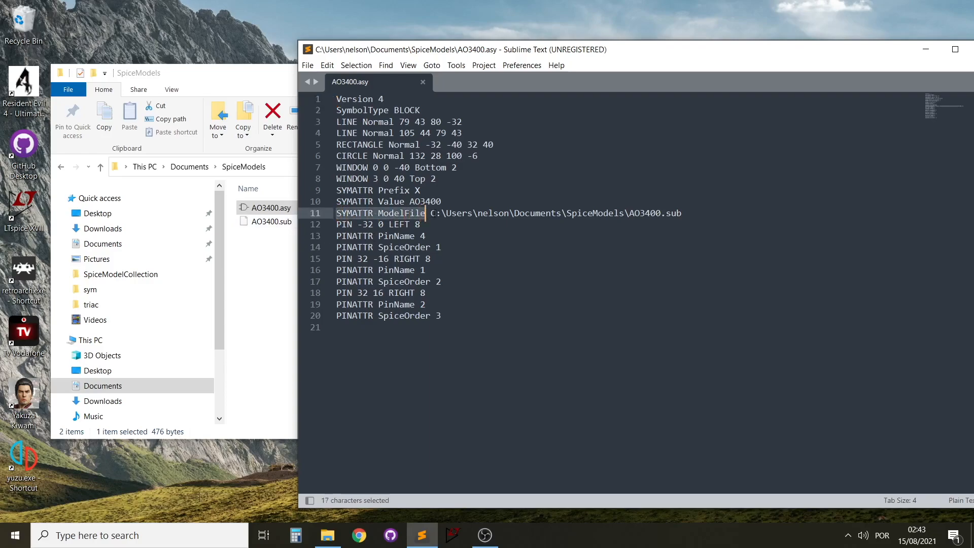
left_click(435, 214)
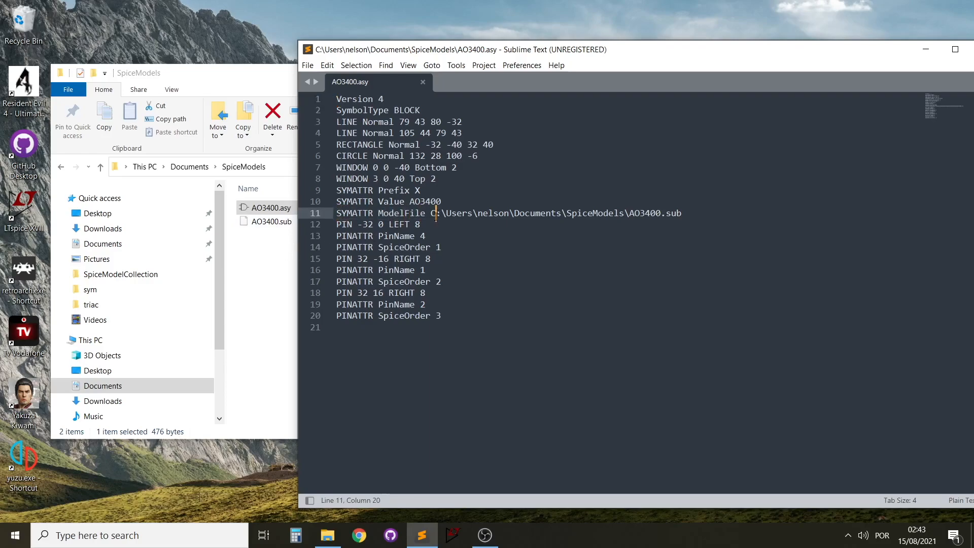
left_click_drag(431, 214, 619, 214)
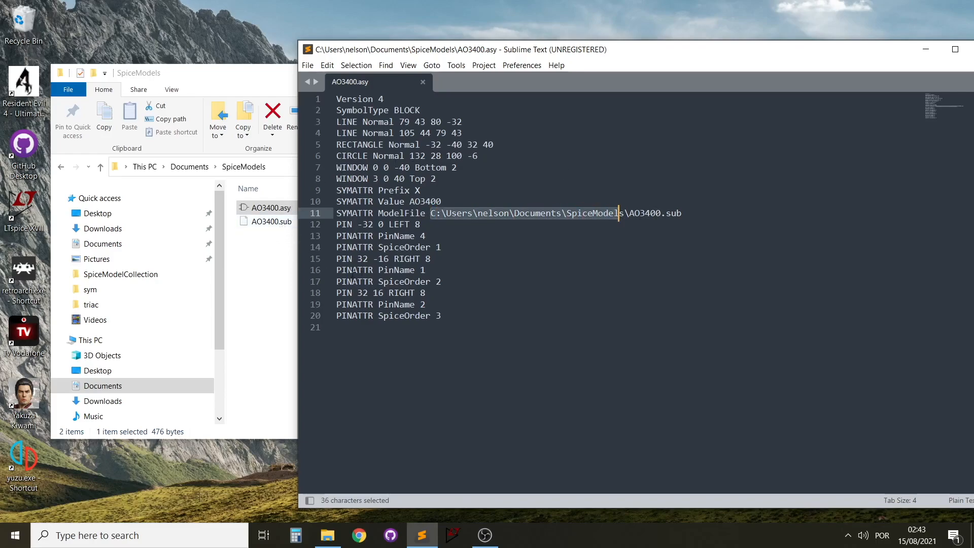
left_click(479, 227)
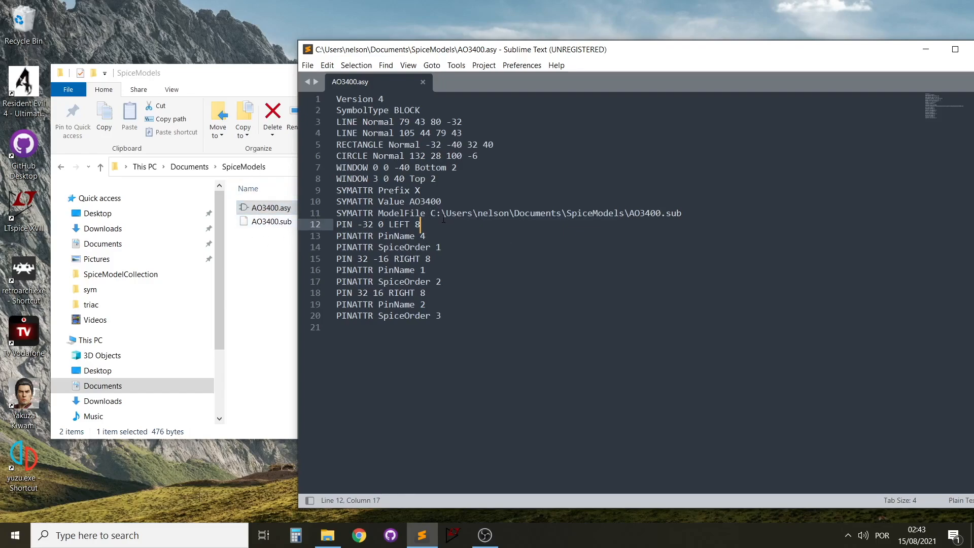
left_click_drag(431, 212, 630, 213)
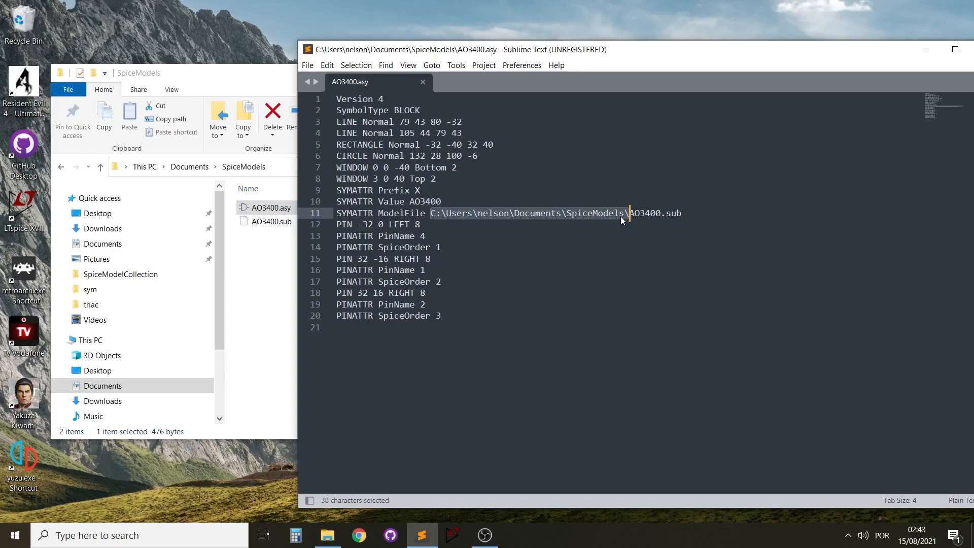
key("BackSpace")
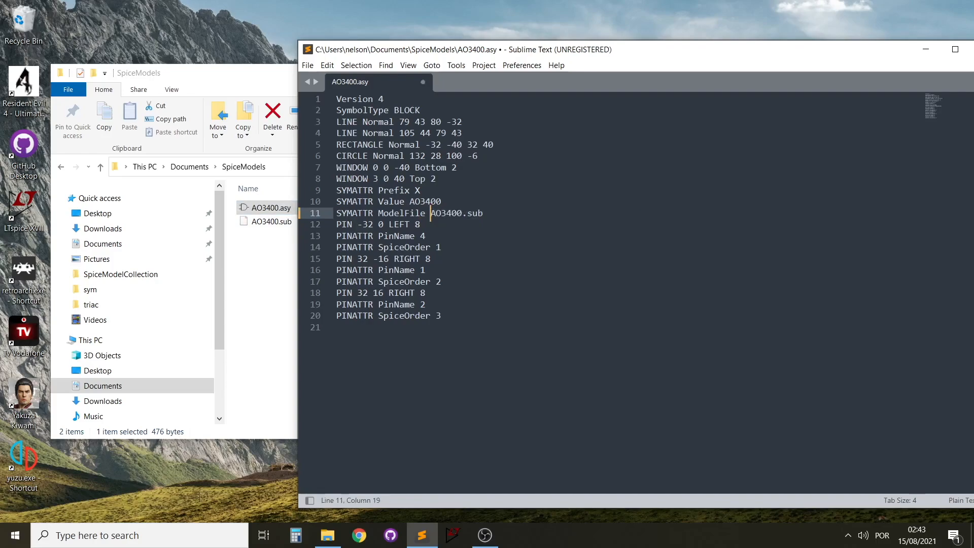
left_click(409, 259)
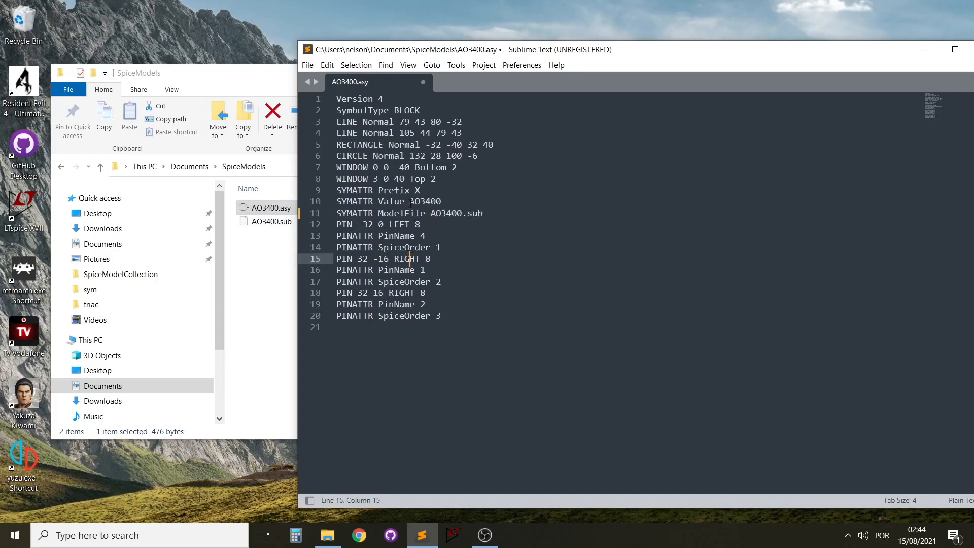
left_click(307, 66)
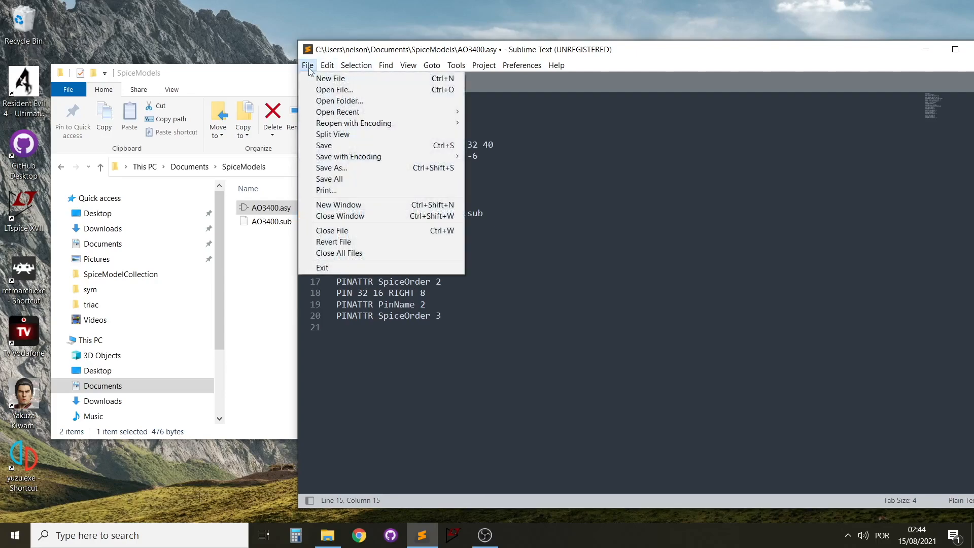
left_click(396, 144)
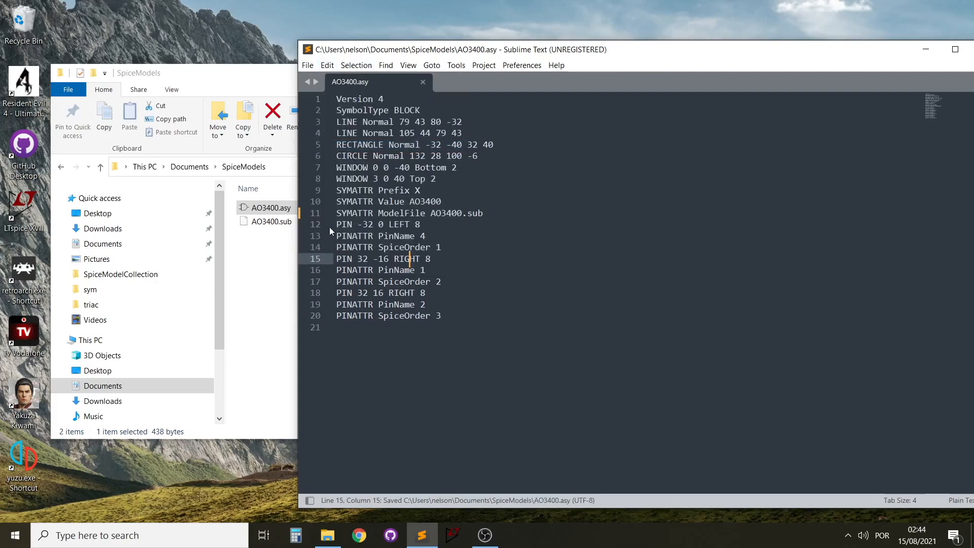
- Delete the two LINE entries, the RECTANGLE entry and the CIRCLE entry from AO3400.asy
left_click_drag(338, 122, 503, 151)
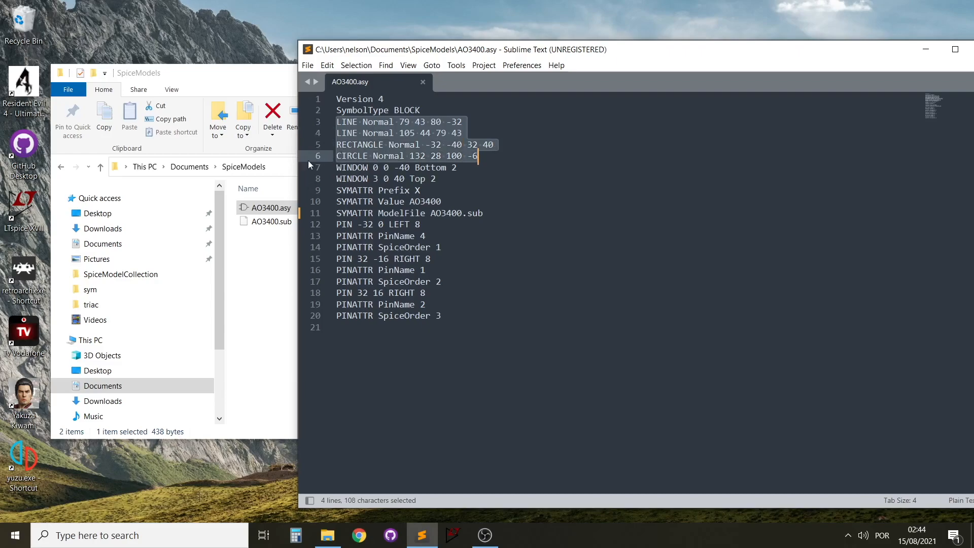
left_click(426, 145)
left_click_drag(338, 145, 506, 141)
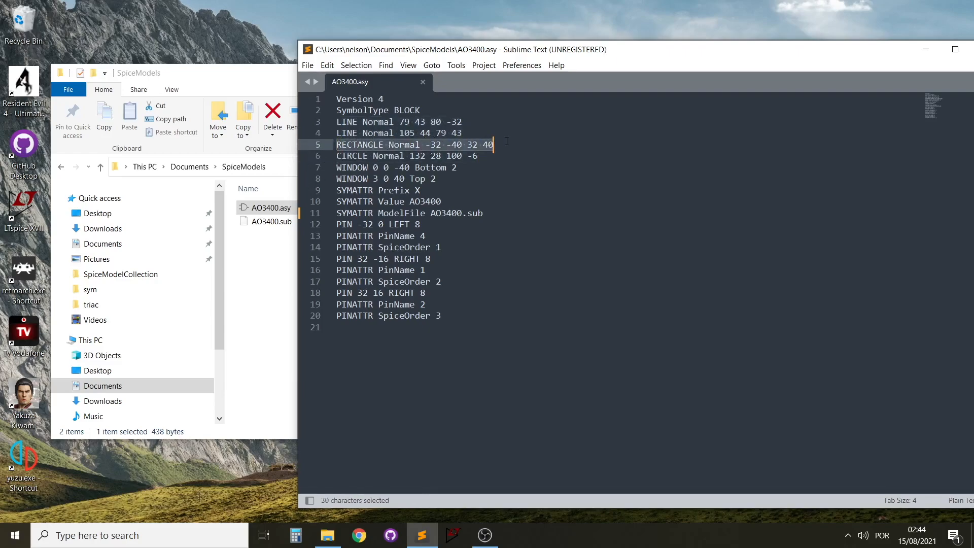
left_click(339, 156)
left_click_drag(338, 121, 485, 157)
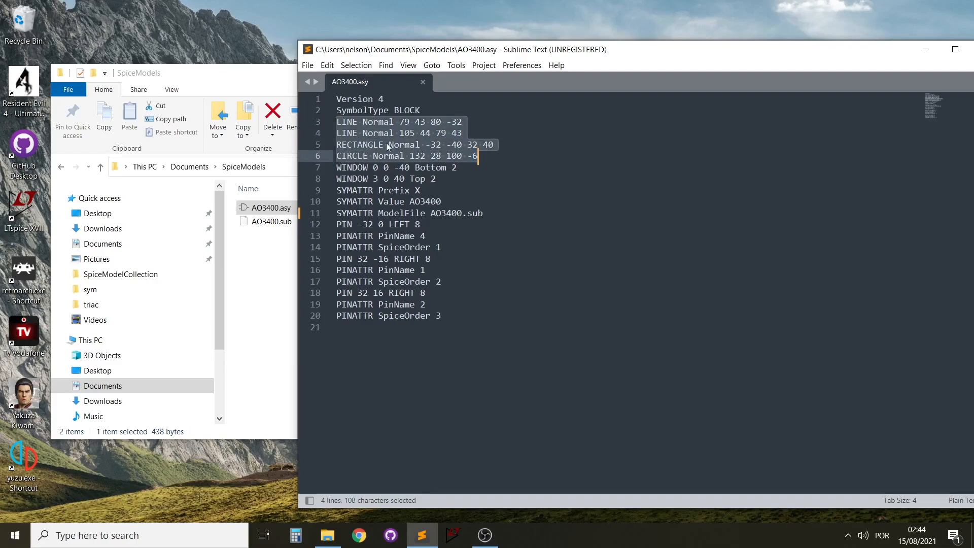
key("BackSpace")
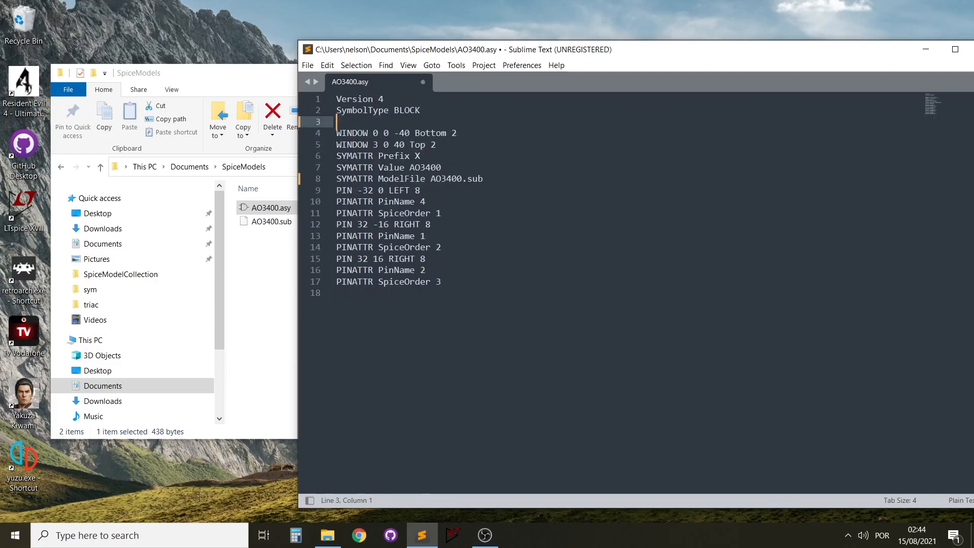
- Browse to the LTspice symbol library folder Documents\LTspiceXVII\lib\sym
left_click(262, 263)
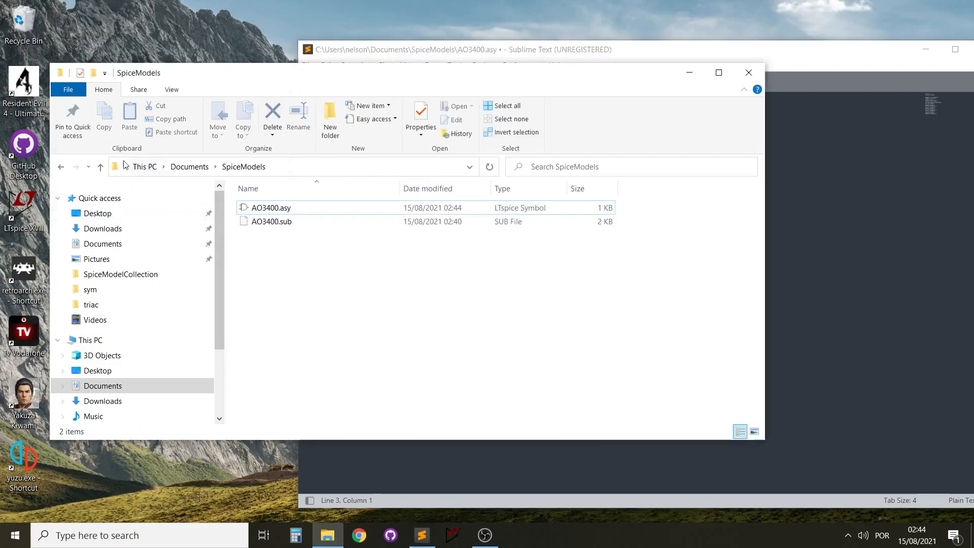
left_click(101, 245)
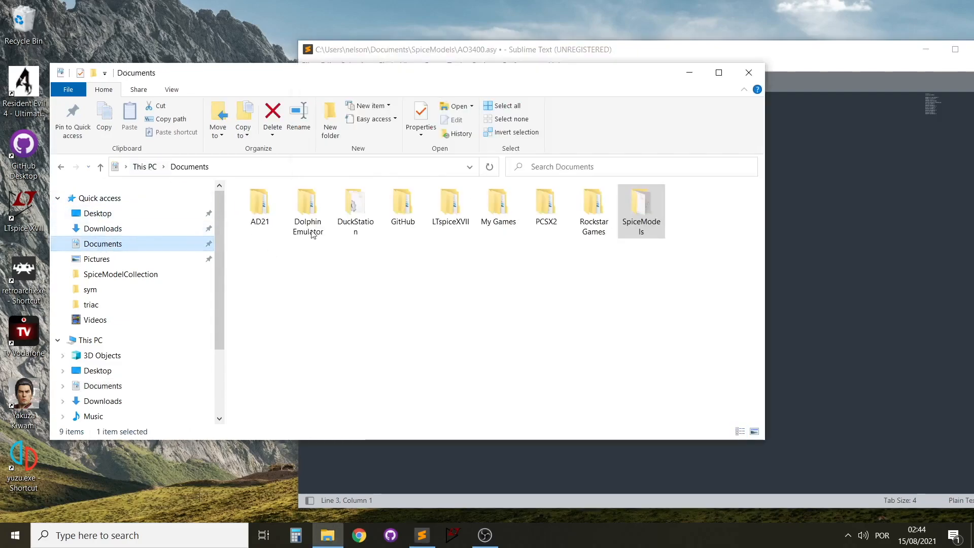
double_click(442, 199)
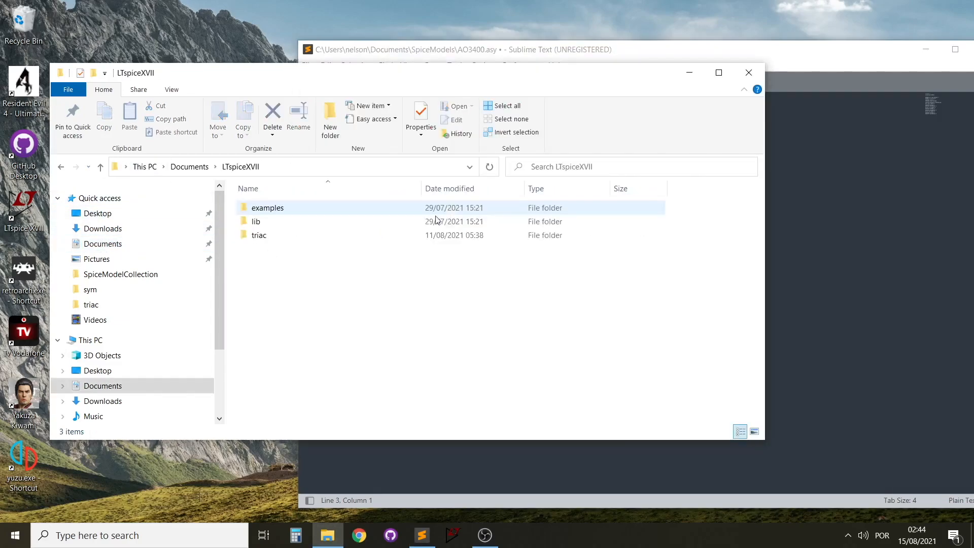
double_click(268, 222)
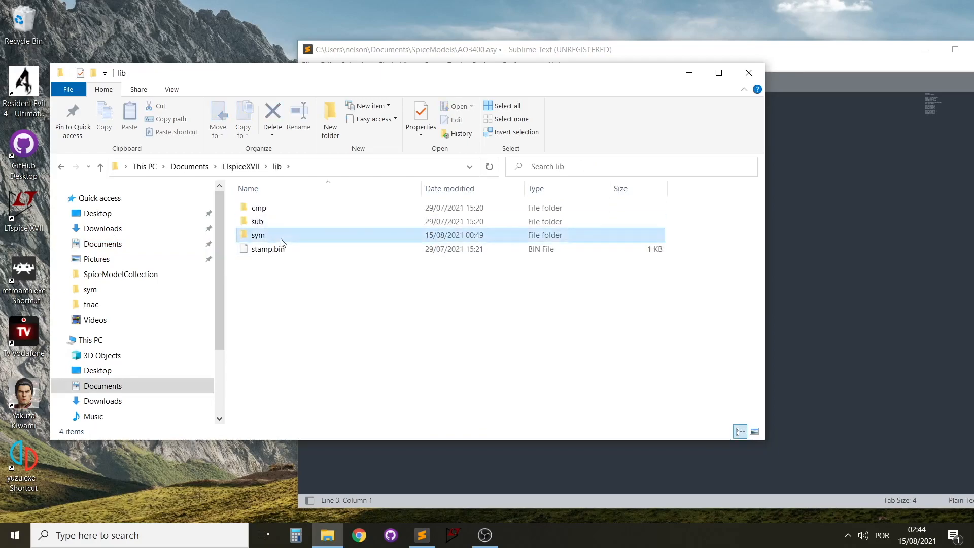
double_click(281, 236)
- Open load.asy from the sym folder in LTspice to view its symbol graphics, and close it
scroll(315, 280, "down", 5)
scroll(349, 304, "down", 2)
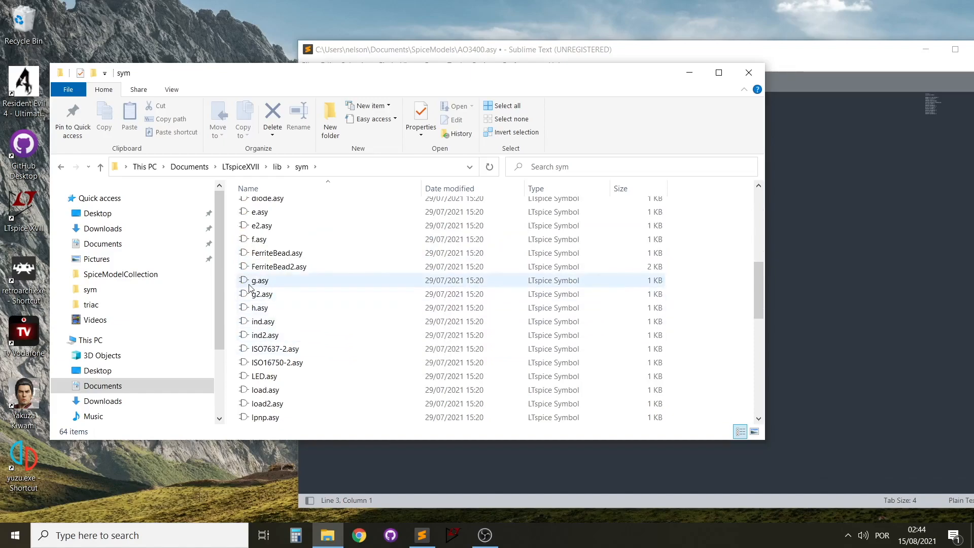
scroll(251, 320, "down", 2)
left_click(256, 309)
double_click(255, 311)
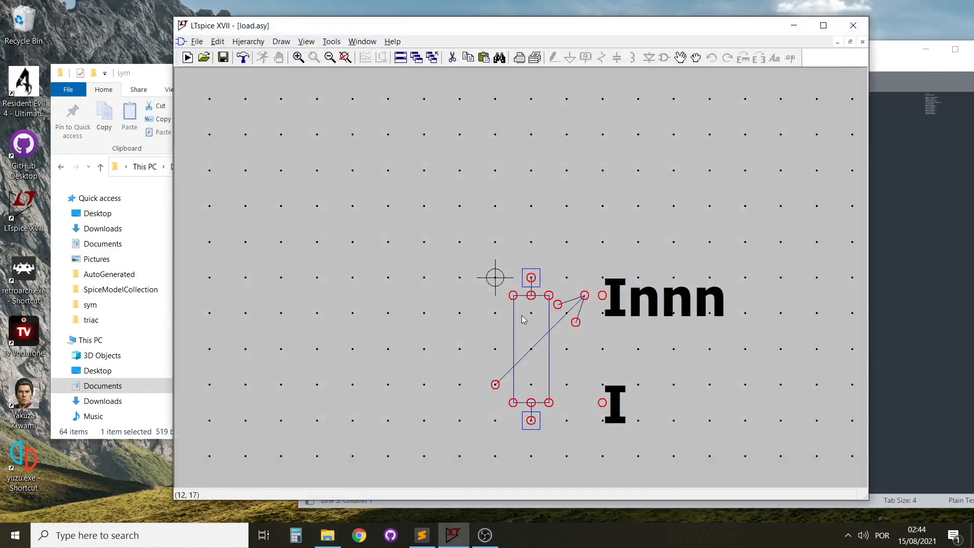
left_click(854, 25)
- Look through the sym folder's symbols, inspect the drawing of diode.asy in LTspice, and close it
scroll(282, 376, "down", 1)
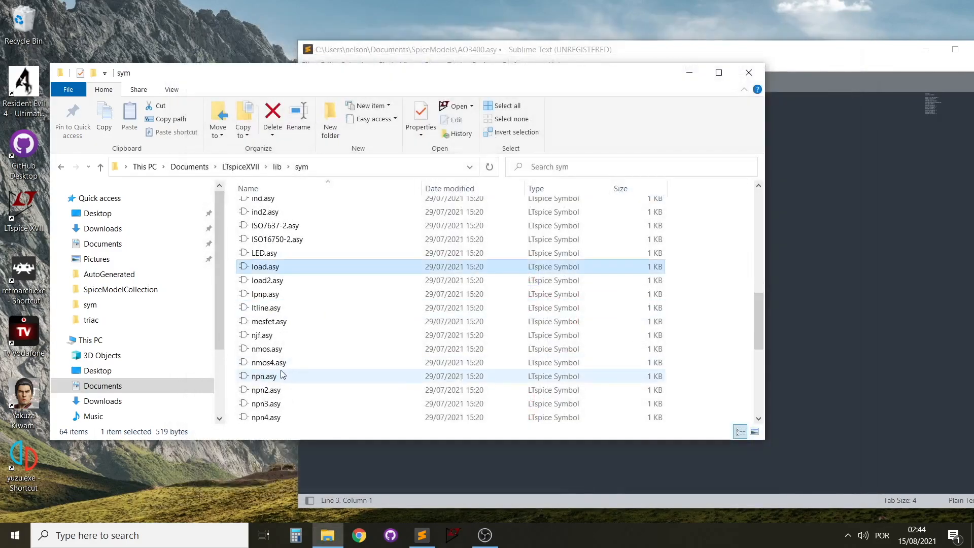
scroll(254, 361, "down", 1)
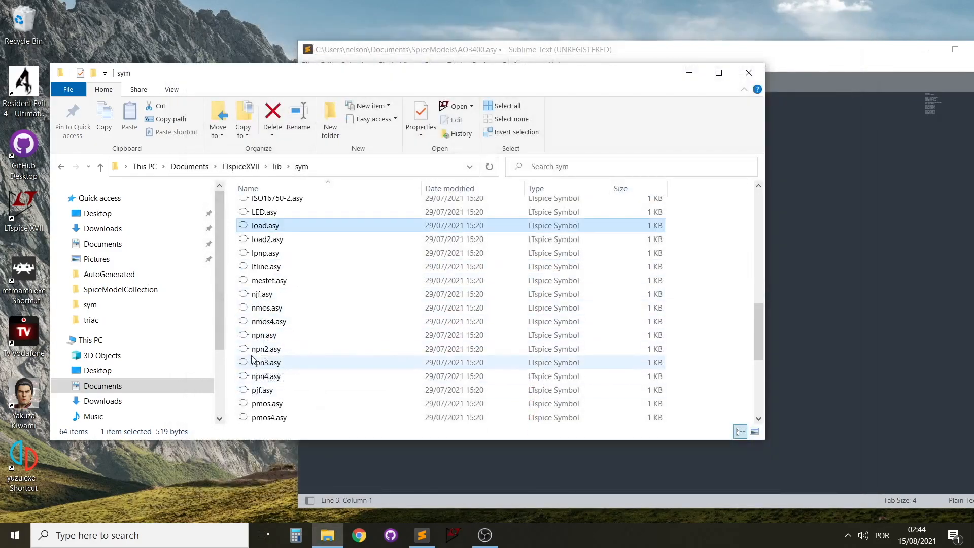
scroll(265, 277, "down", 1)
scroll(265, 276, "up", 6)
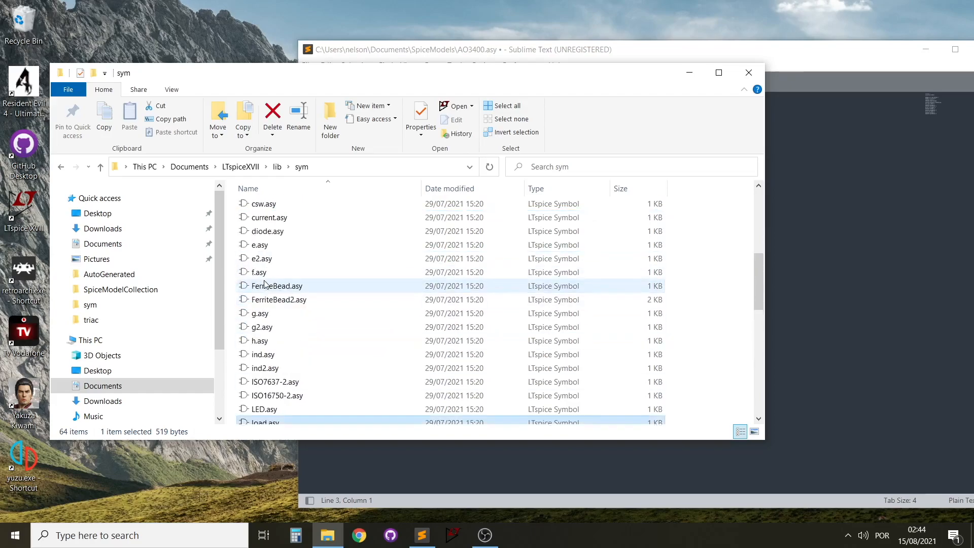
scroll(264, 284, "up", 2)
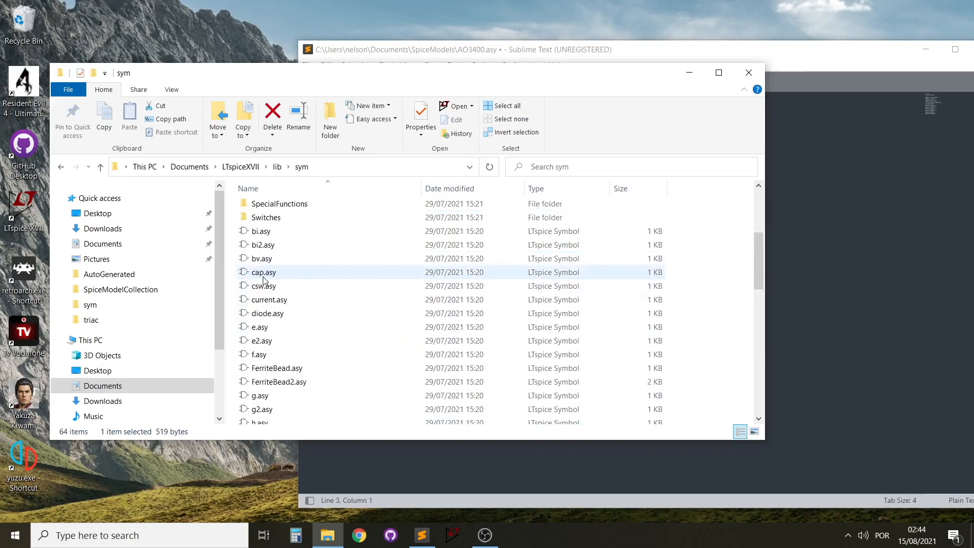
double_click(262, 315)
left_click_drag(400, 289, 277, 222)
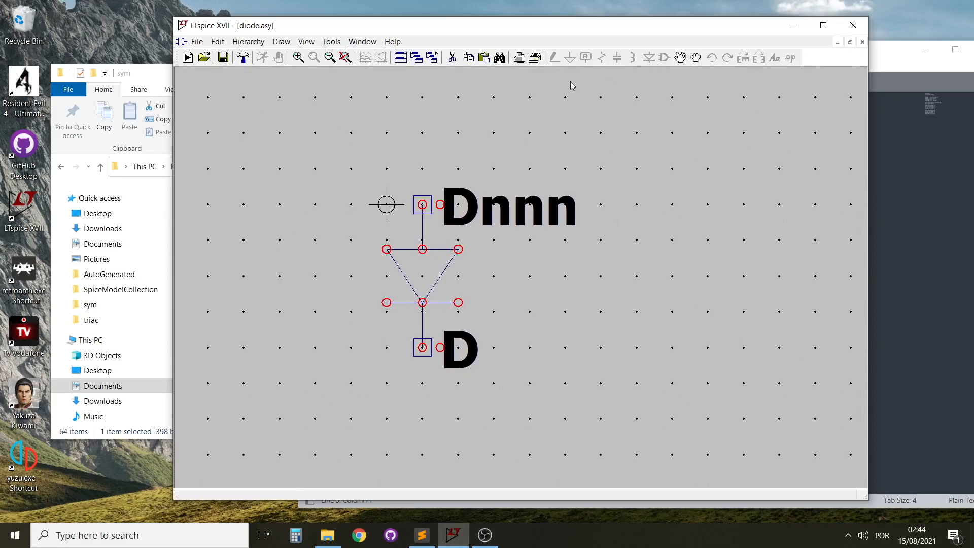
left_click(853, 25)
- Find nmos.asy in the sym folder, examine its MOSFET symbol drawing in LTspice, and close it
scroll(345, 289, "down", 3)
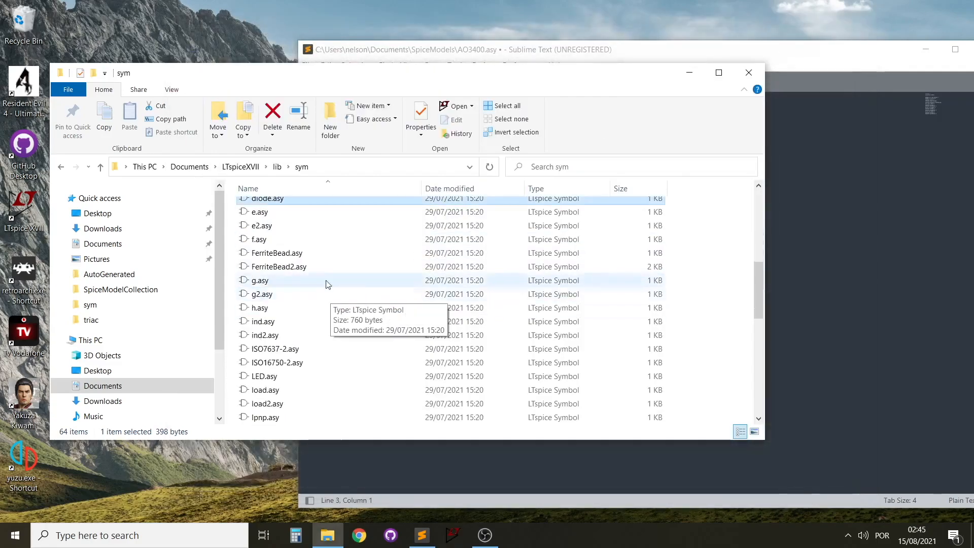
scroll(325, 254, "down", 4)
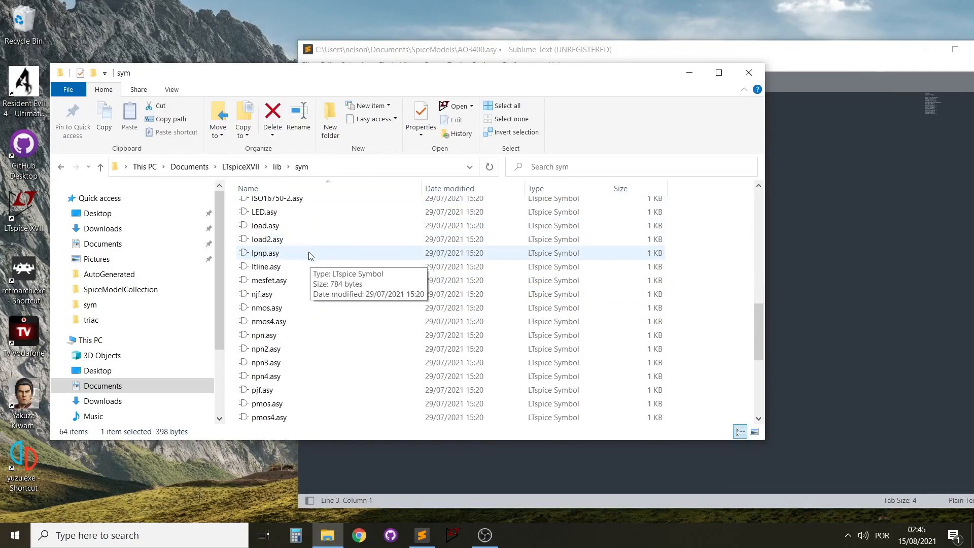
left_click(259, 309)
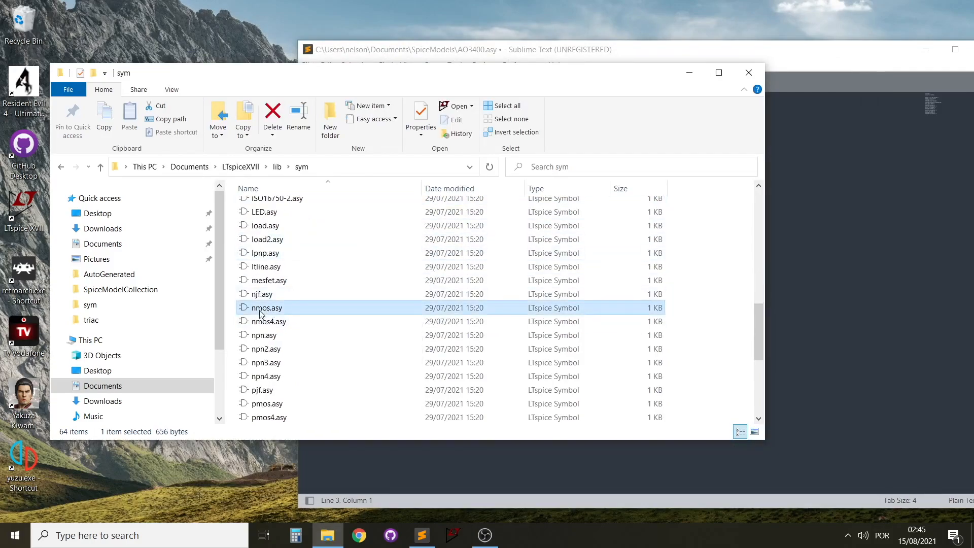
double_click(260, 310)
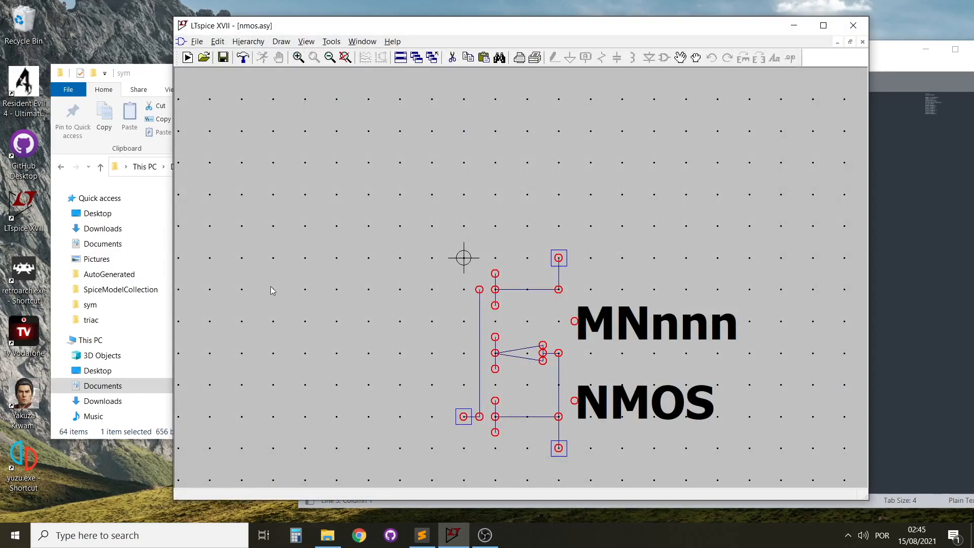
left_click_drag(650, 259, 552, 194)
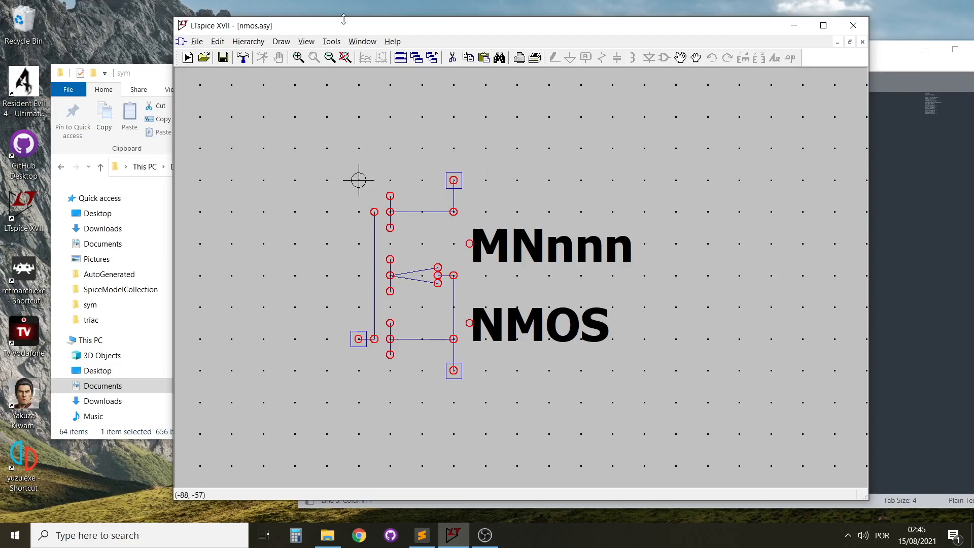
left_click(854, 26)
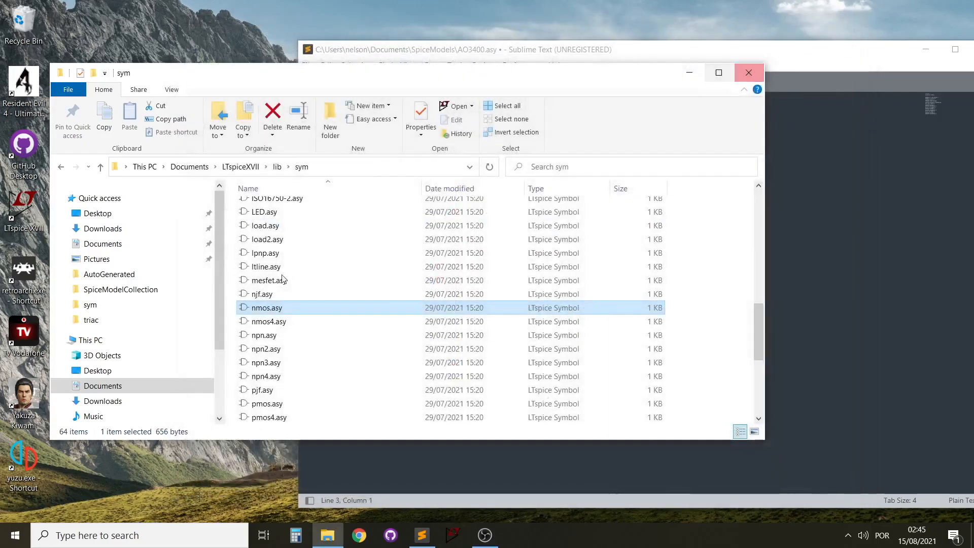
- Open nmos.asy in Sublime Text and compare its contents with AO3400.asy
right_click(272, 312)
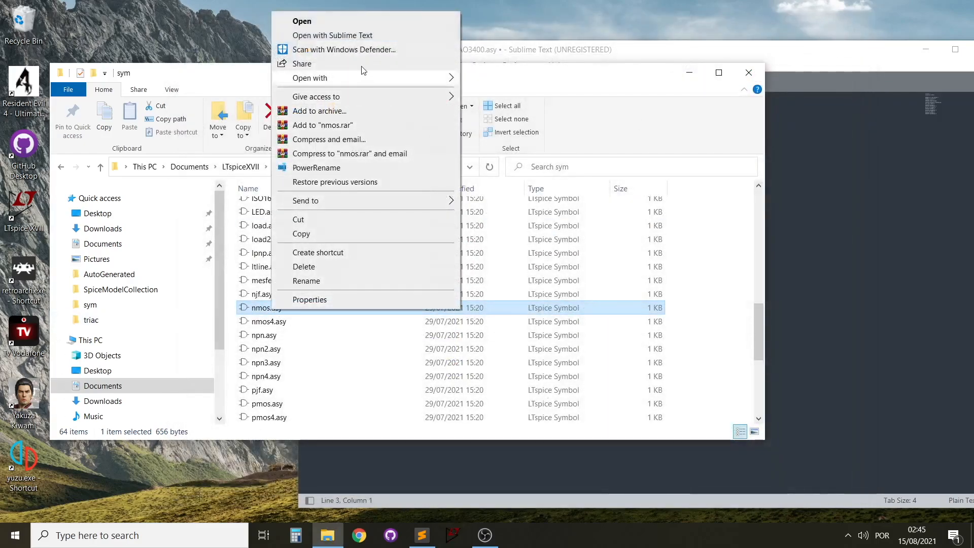
left_click(357, 37)
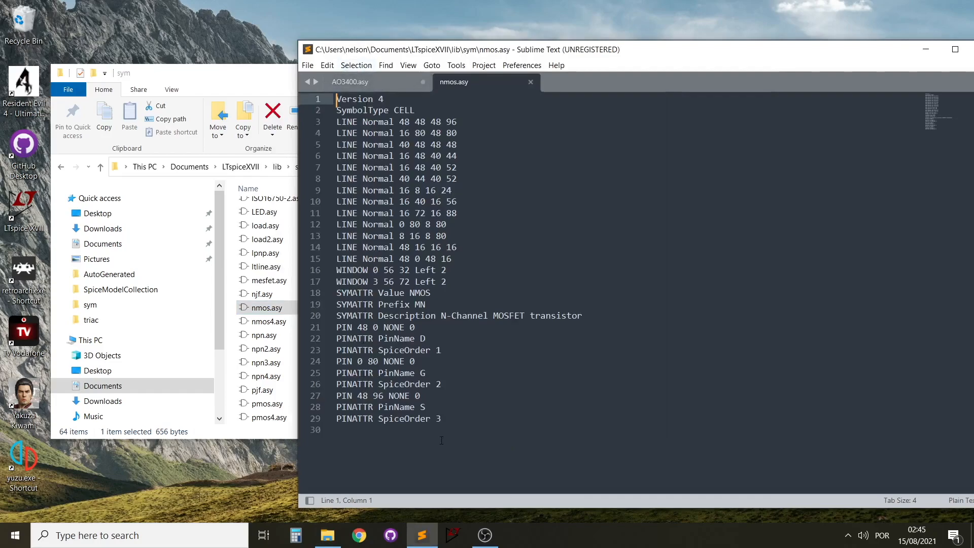
left_click(369, 82)
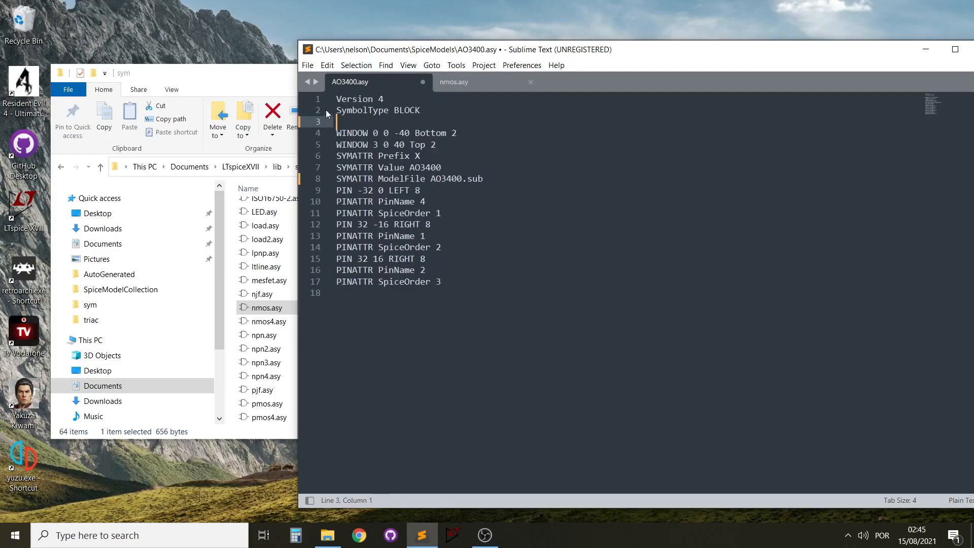
left_click(490, 88)
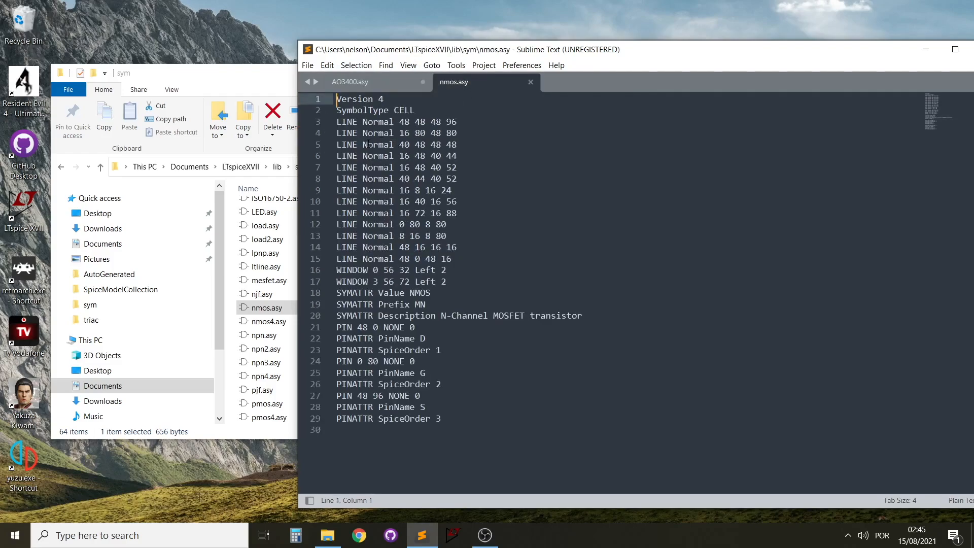
- Copy all LINE entries of nmos.asy, from LINE Normal 48 48 48 96 through LINE Normal 48 0 48 16, and close the file
left_click_drag(338, 122, 461, 263)
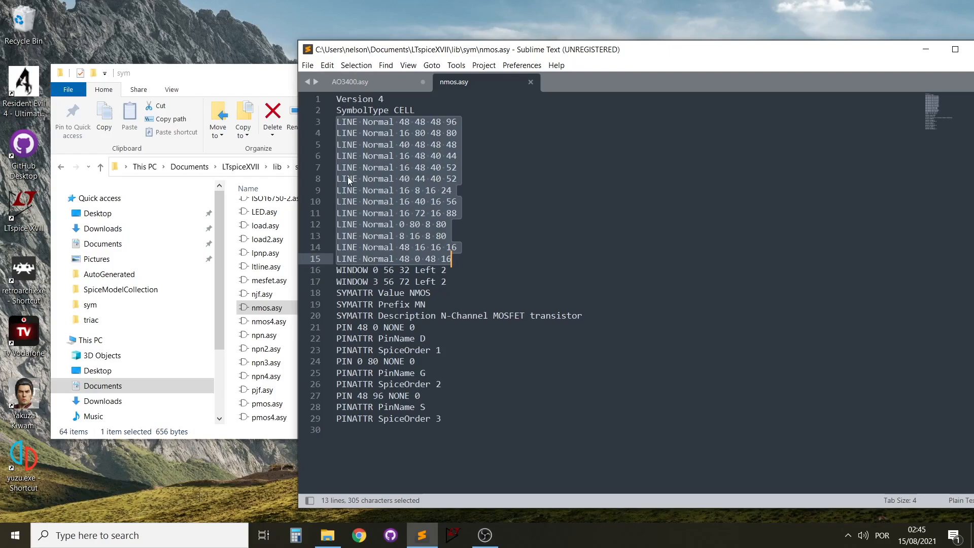
right_click(355, 134)
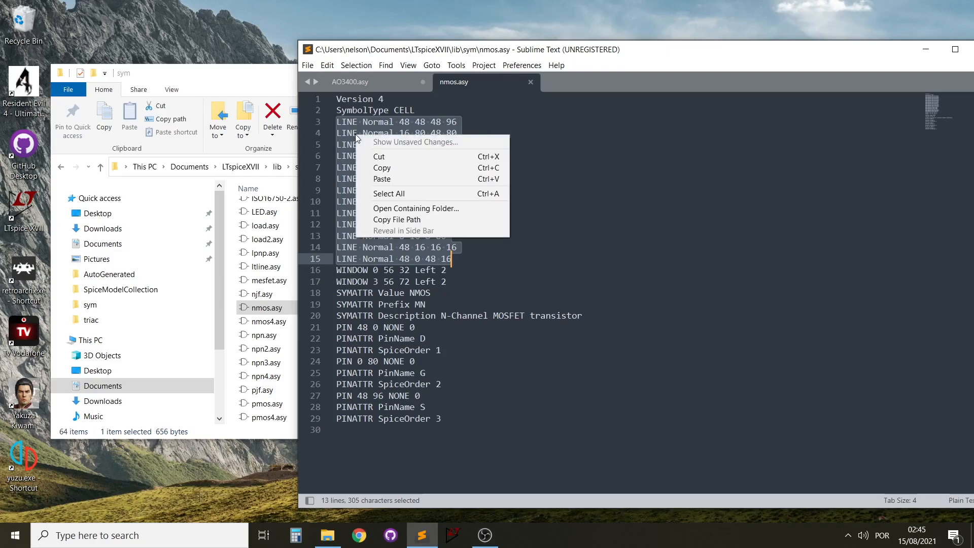
left_click(389, 169)
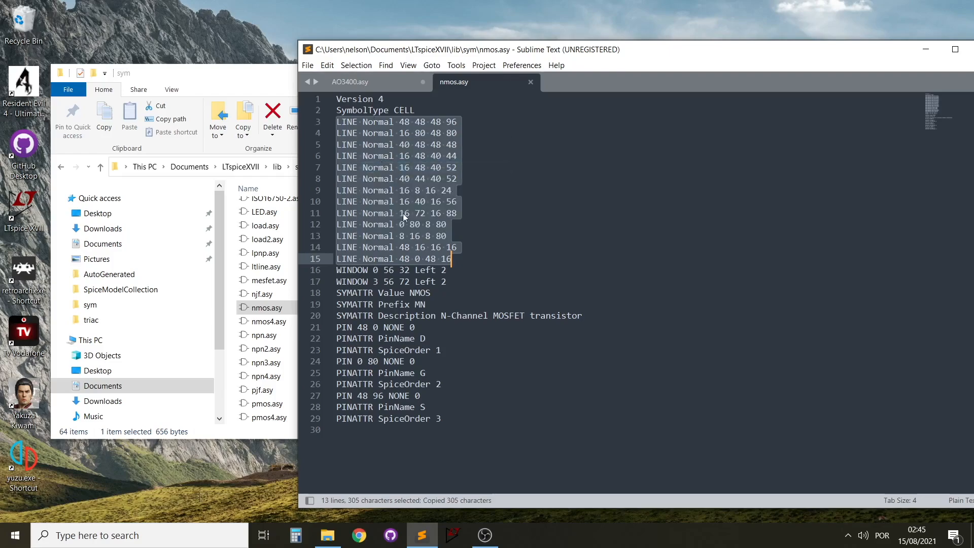
left_click(437, 272)
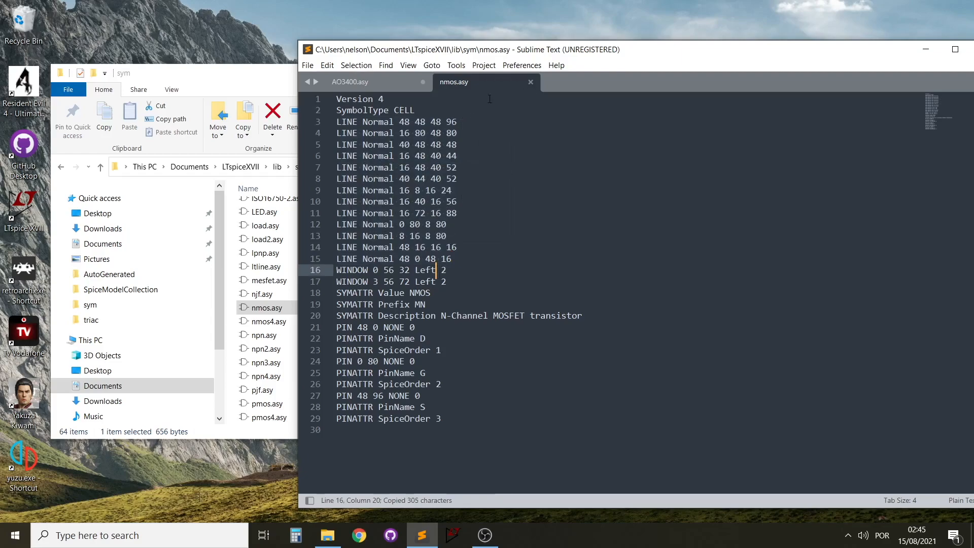
left_click(531, 82)
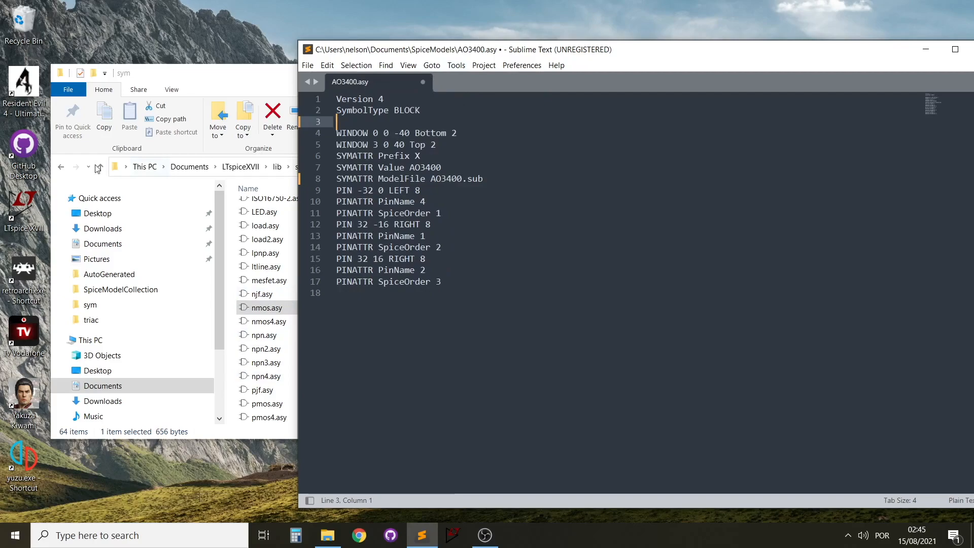
- Paste the copied LINE entries into the empty line 3 of AO3400.asy, and return File Explorer to Documents\SpiceModels
left_click(61, 168)
left_click(61, 168)
left_click(60, 168)
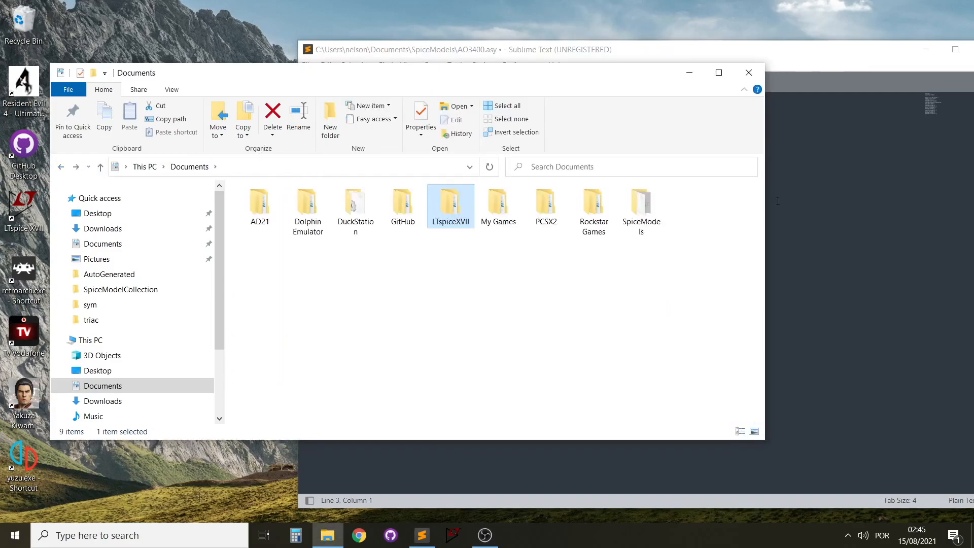
left_click(613, 186)
right_click(350, 121)
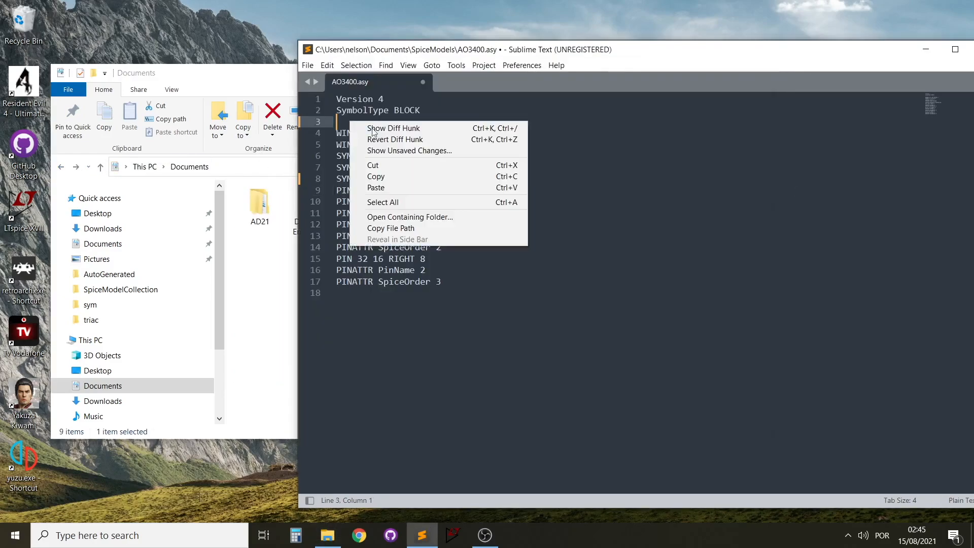
left_click(397, 183)
left_click(248, 281)
double_click(660, 199)
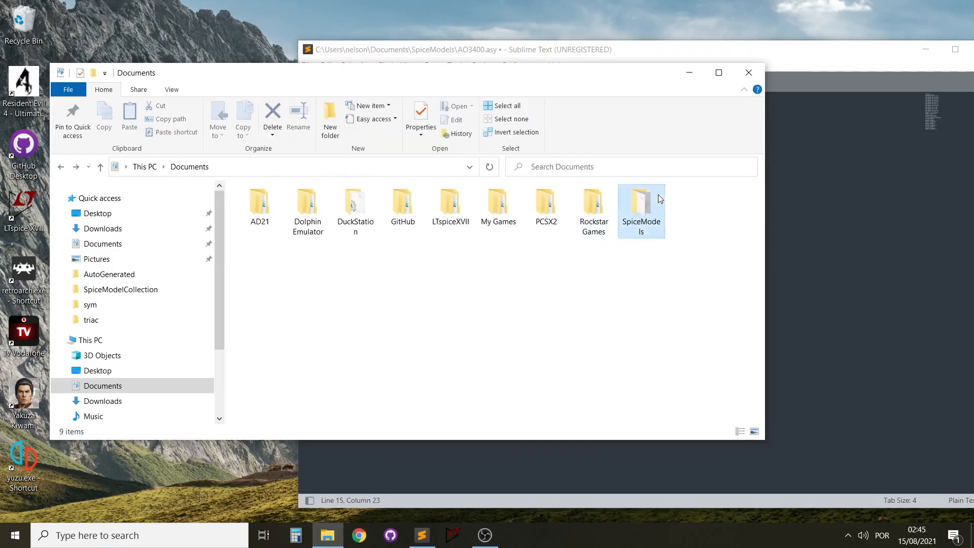
left_click(801, 187)
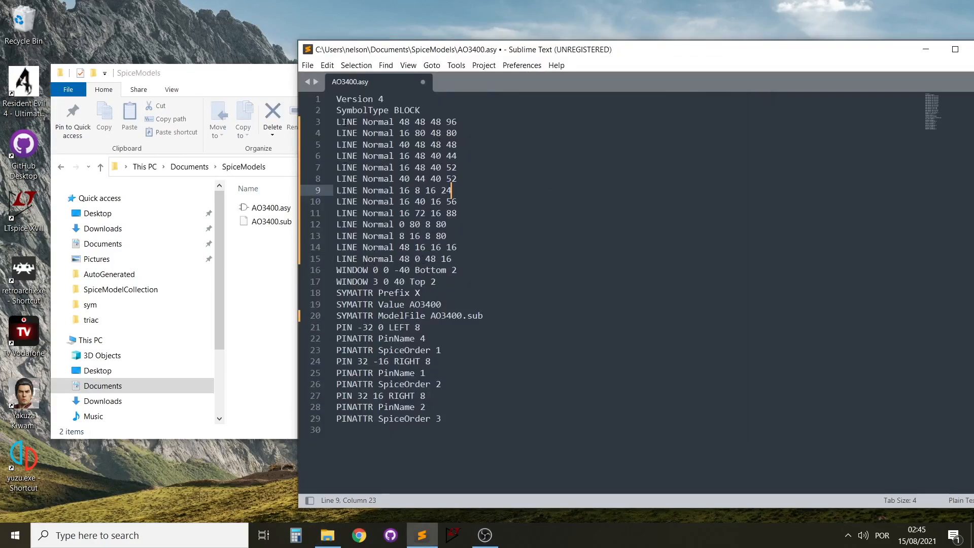
- Review the pasted LINE block in AO3400.asy, save the file and close Sublime Text
left_click(340, 123)
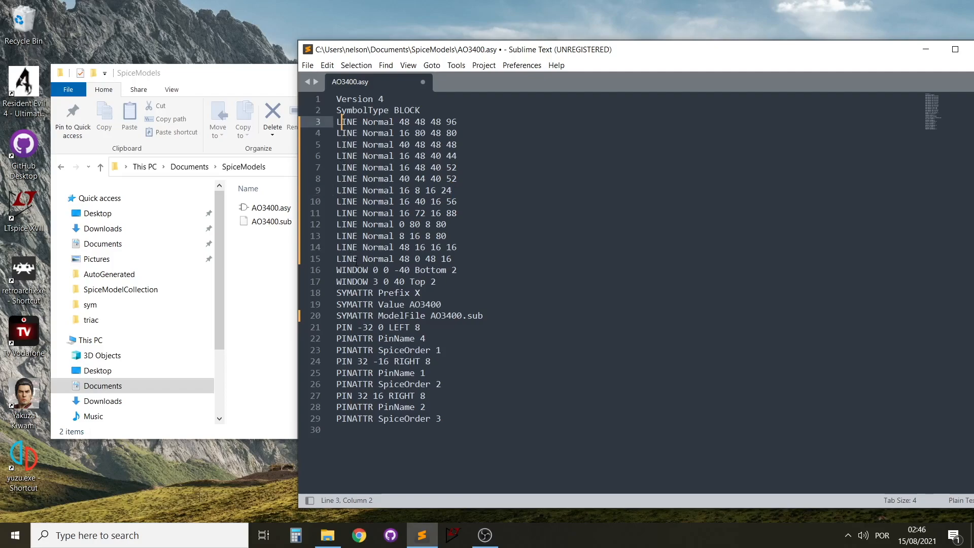
left_click_drag(479, 259, 335, 124)
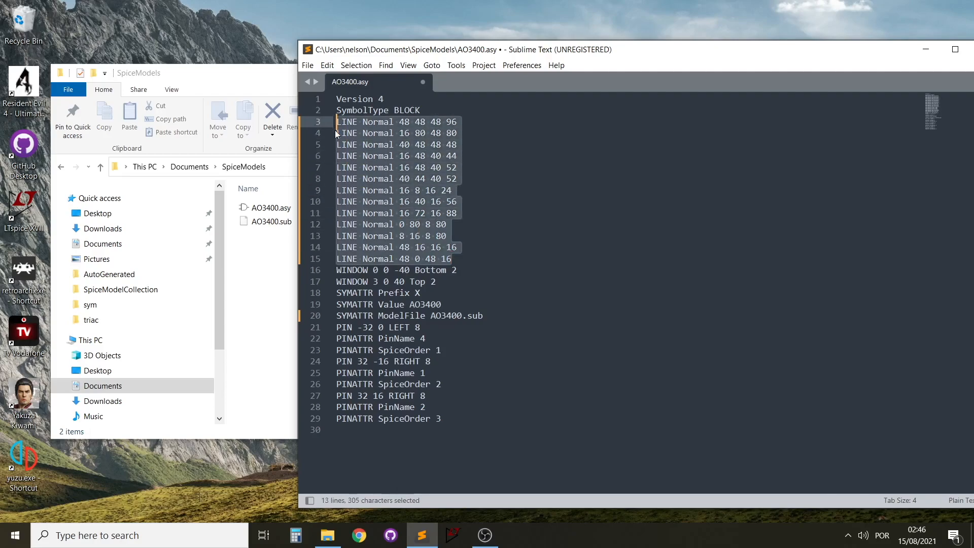
left_click(308, 65)
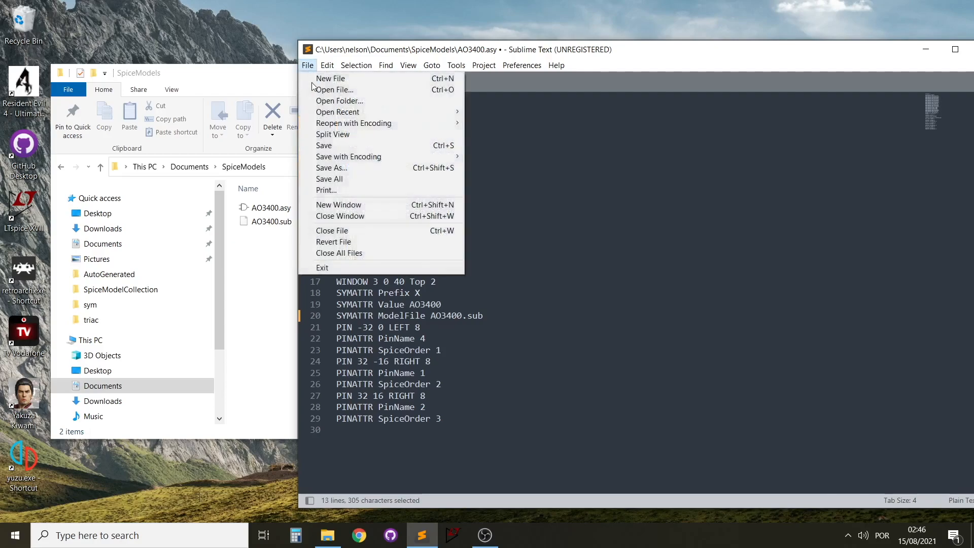
left_click(325, 143)
left_click_drag(599, 56, 458, 74)
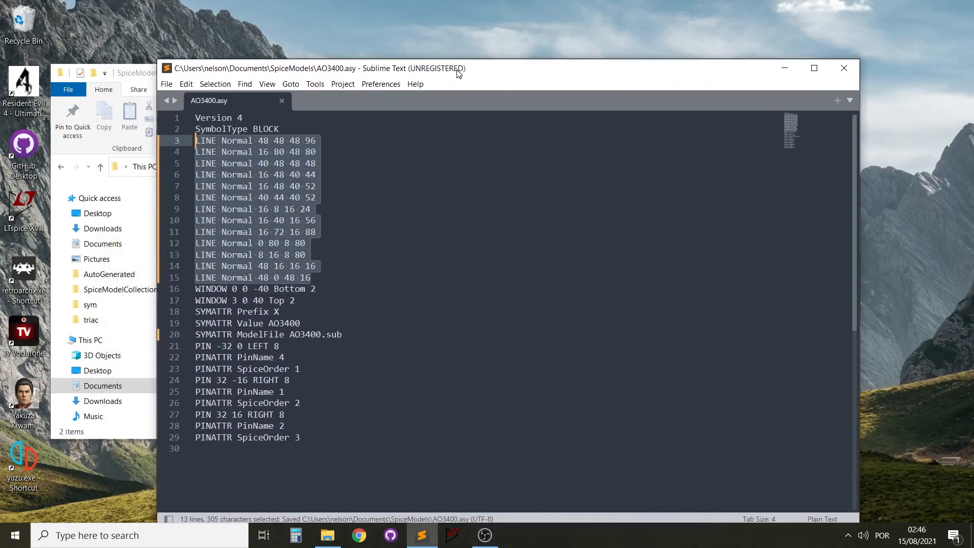
left_click(844, 68)
- Open AO3400.asy from the SpiceModels folder in the LTspice symbol editor and look over the imported graphics
left_click(260, 211)
right_click(261, 211)
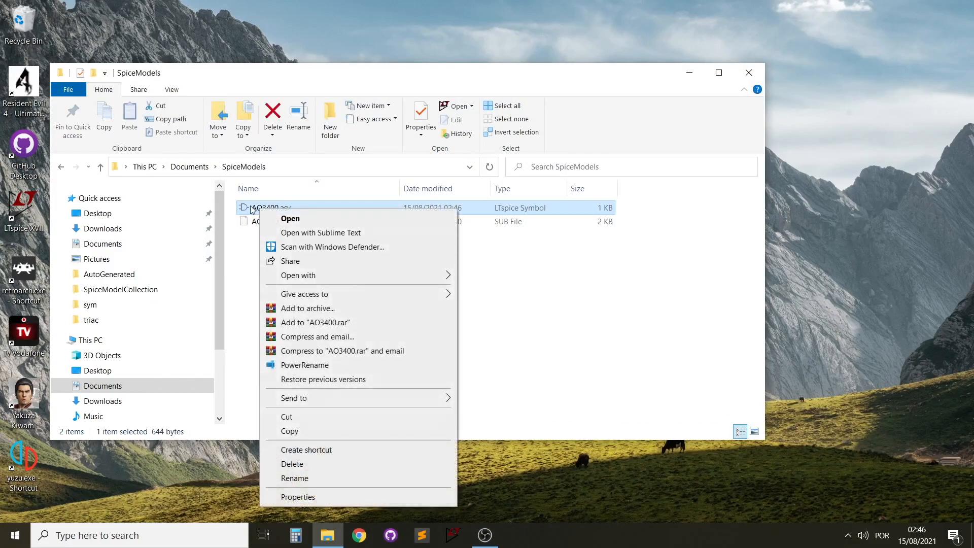
left_click(252, 211)
double_click(247, 210)
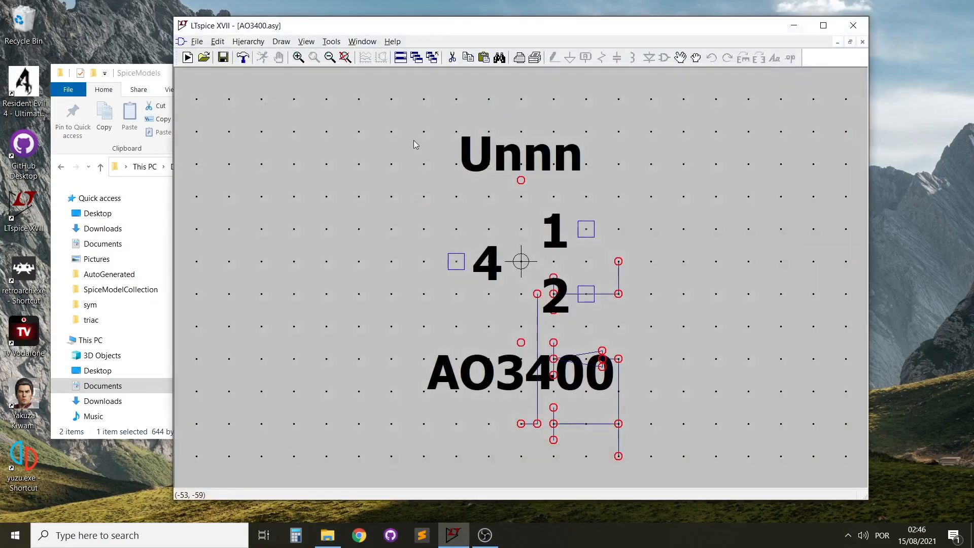
left_click_drag(729, 355, 618, 267)
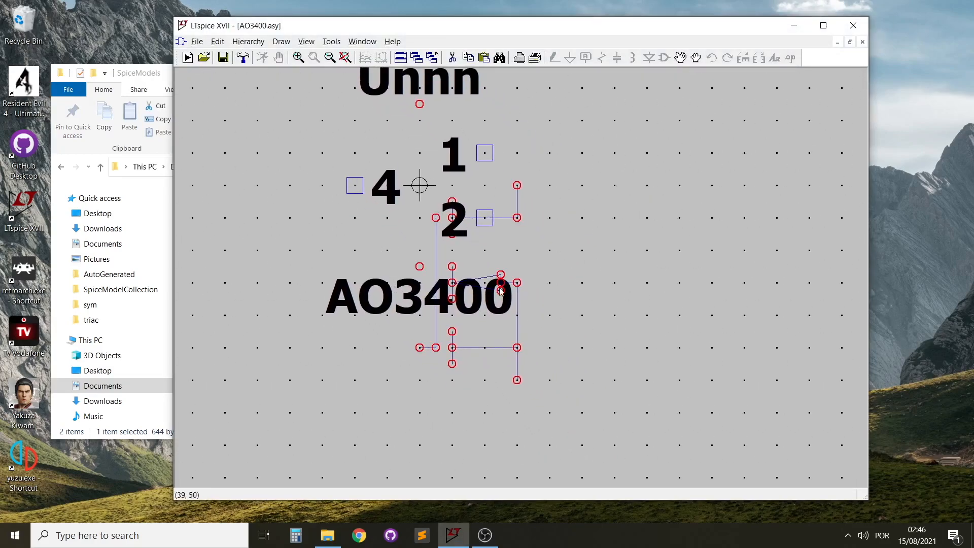
left_click_drag(615, 230, 562, 218)
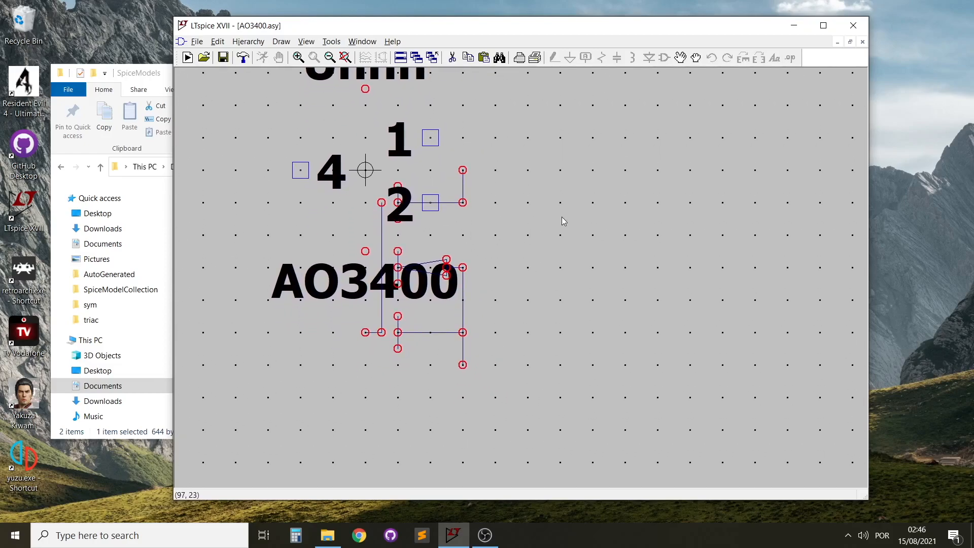
left_click_drag(309, 238, 352, 230)
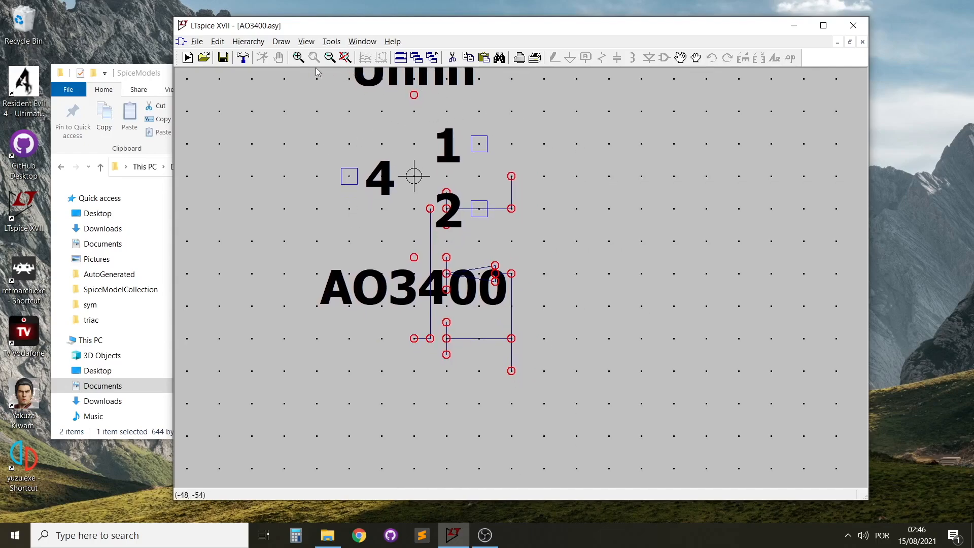
- Relocate the AO3400 value label to just below the transistor graphic
right_click(273, 237)
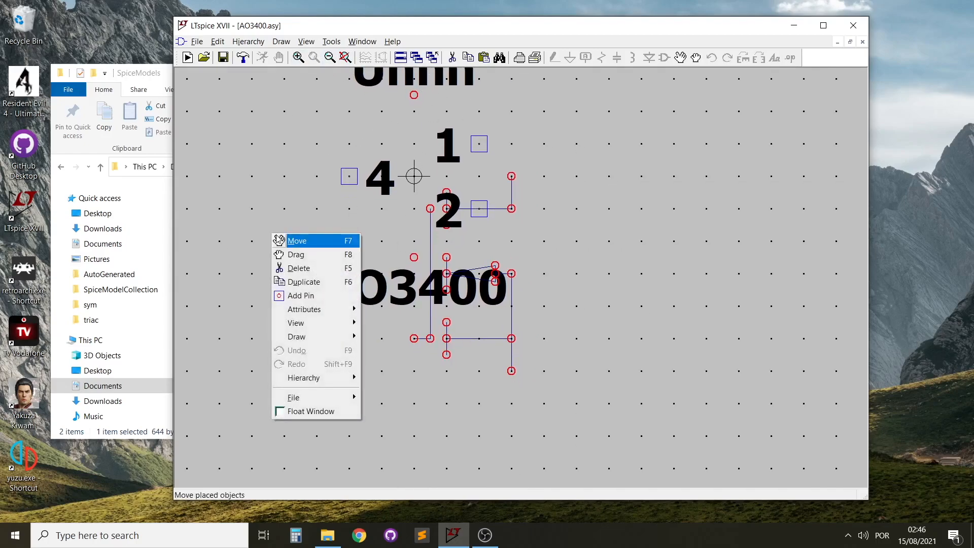
left_click(296, 254)
left_click(370, 285)
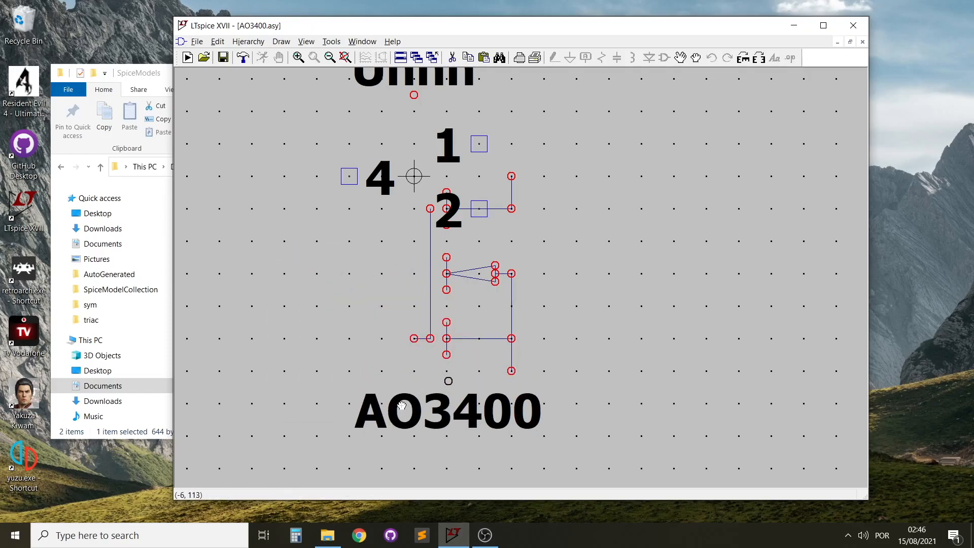
scroll(402, 406, "down", 1)
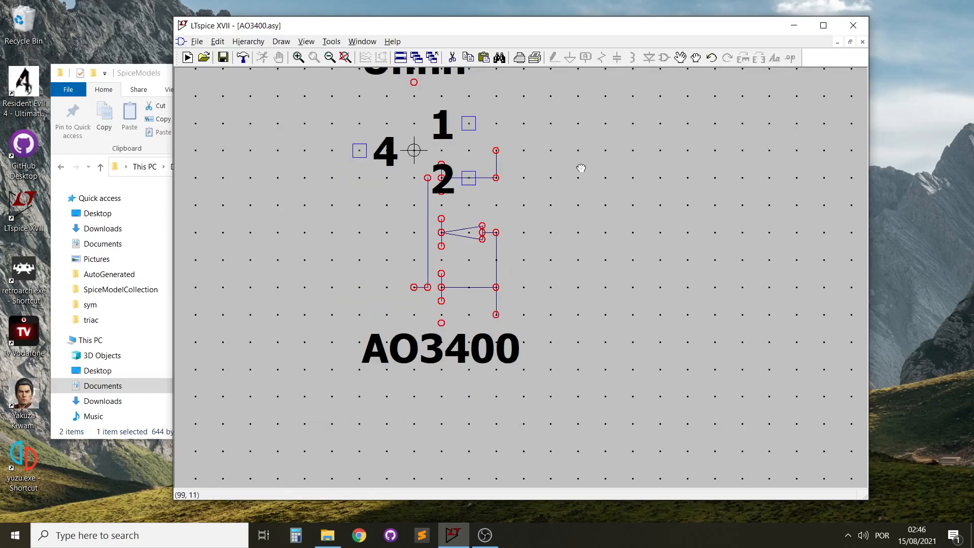
key("Escape")
- Shift the Unnn label so it sits centred above the transistor graphic
left_click_drag(555, 167, 550, 247)
right_click(493, 134)
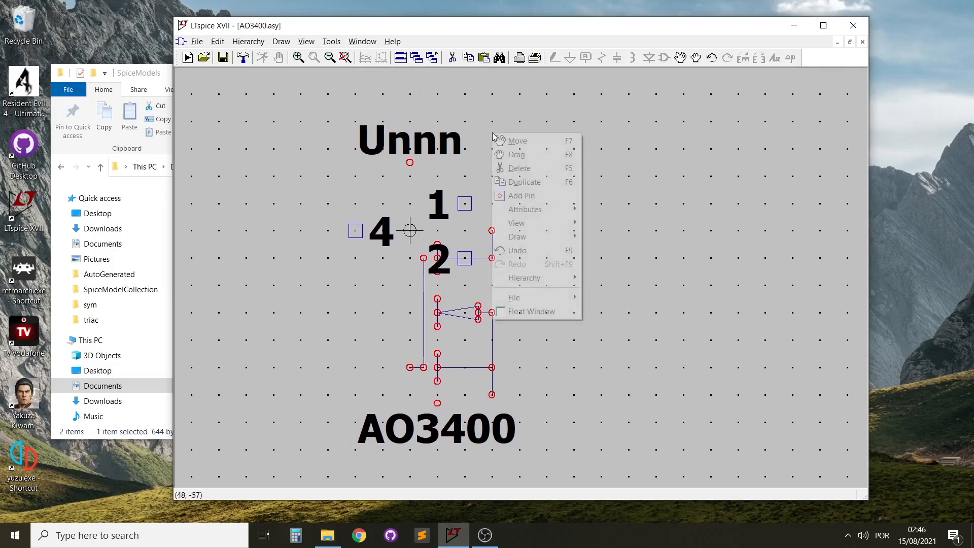
left_click(515, 154)
left_click_drag(427, 149, 455, 169)
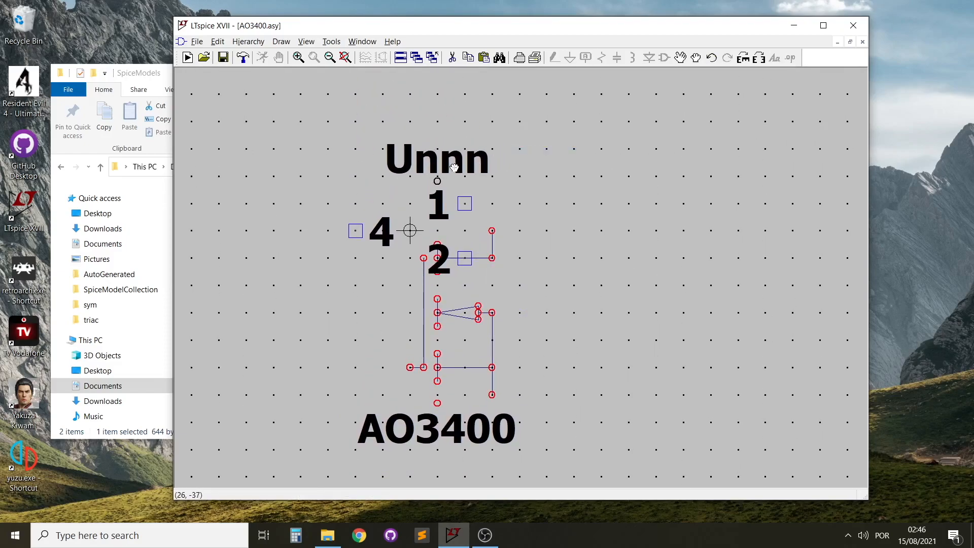
left_click_drag(469, 259, 529, 280)
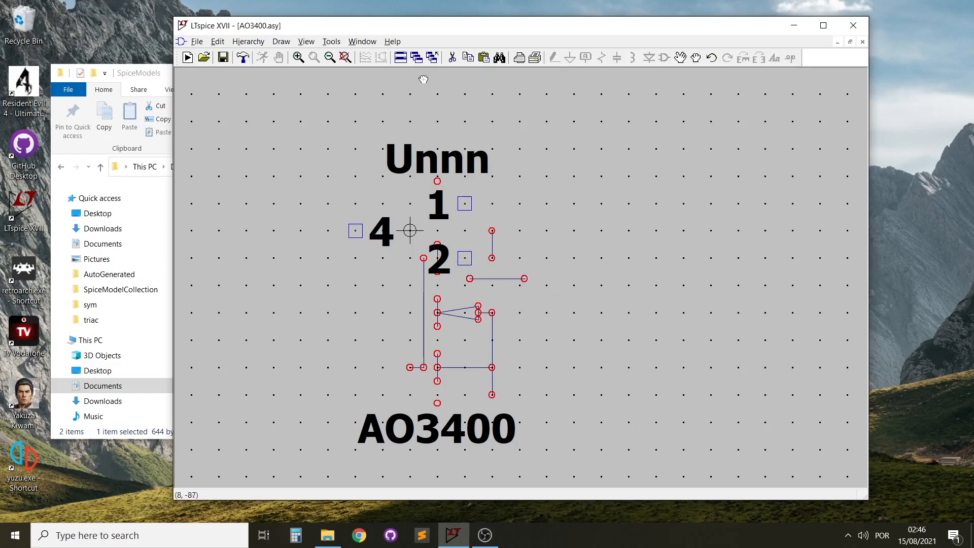
left_click(217, 41)
left_click(226, 55)
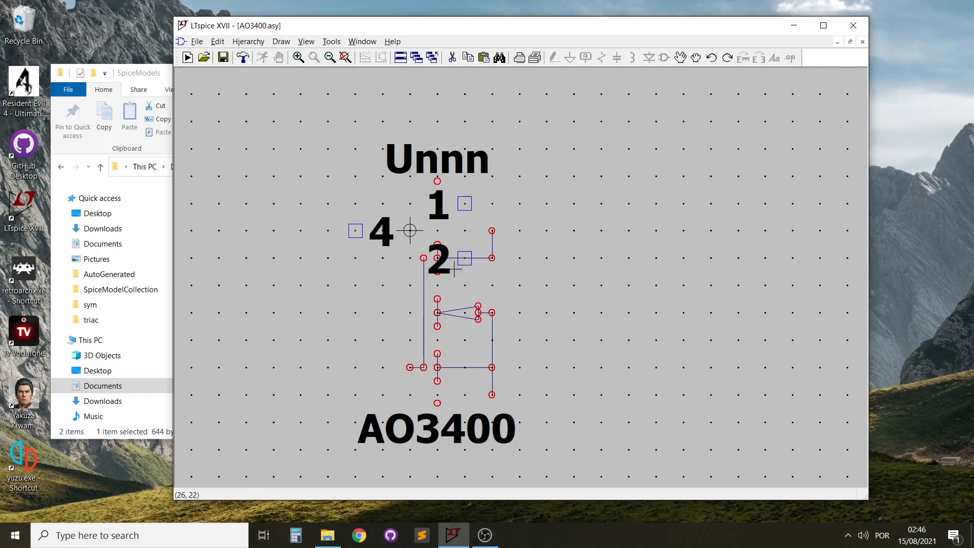
- Move pins 2 and 1 clear of the transistor graphic on its right side and pin 4 on its left side
right_click(357, 242)
left_click(576, 293)
right_click(302, 285)
left_click(323, 305)
left_click_drag(466, 274, 638, 336)
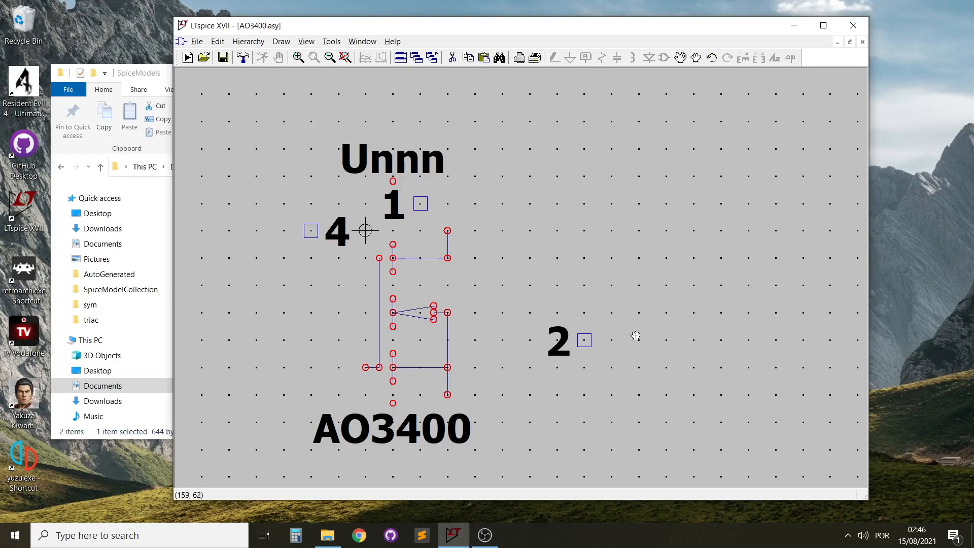
left_click_drag(420, 198, 611, 225)
left_click_drag(321, 235, 294, 318)
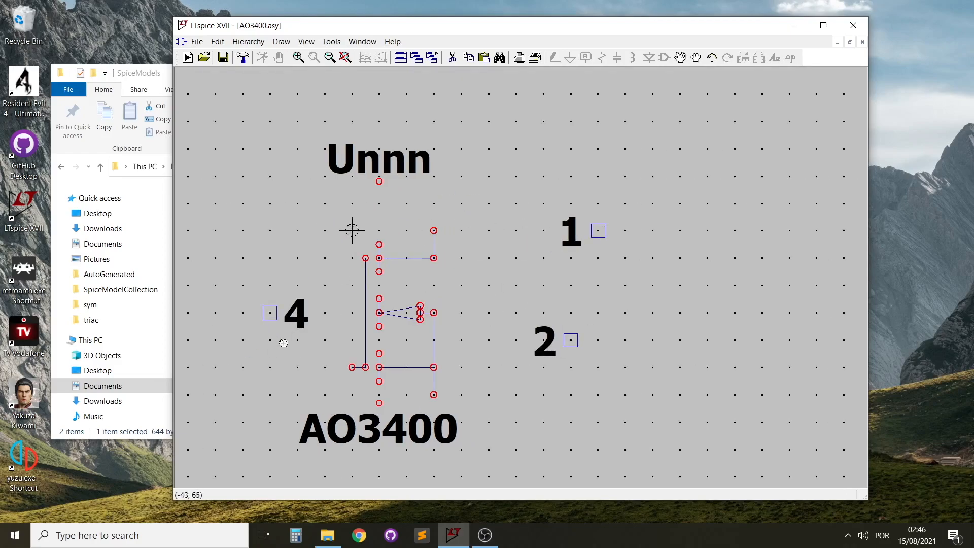
- Open AO3400.sub from the SpiceModels folder in Sublime Text, keeping the symbol open in LTspice
left_click_drag(327, 32, 479, 32)
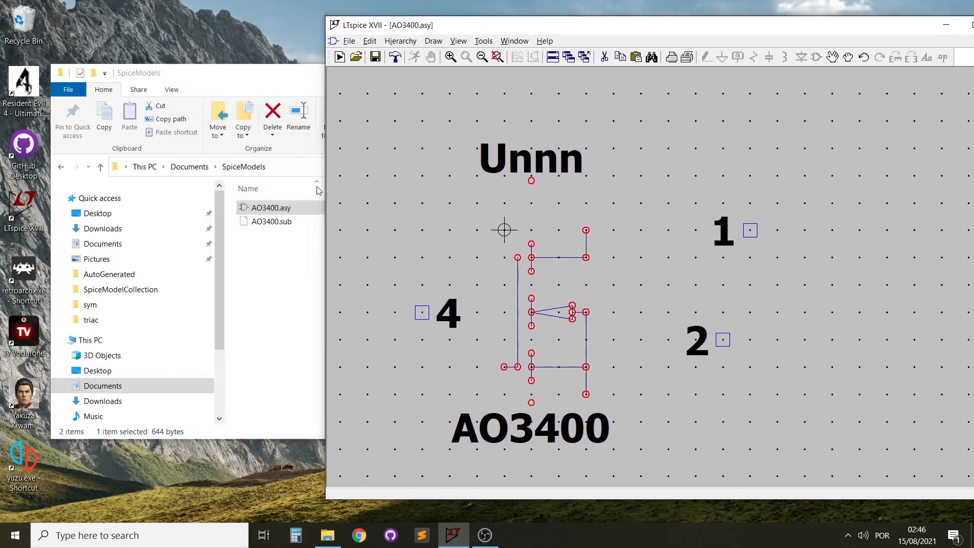
left_click(268, 269)
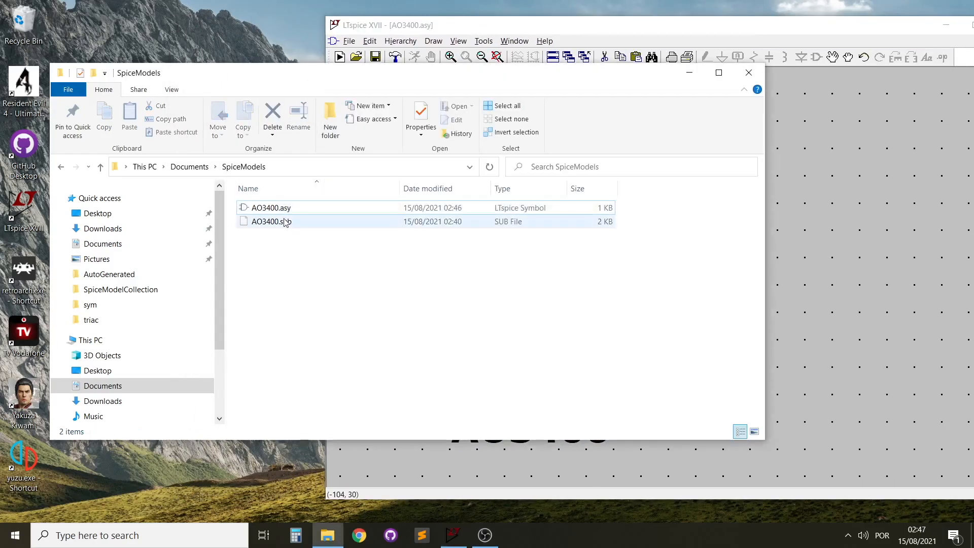
left_click(258, 223)
right_click(256, 225)
left_click(288, 244)
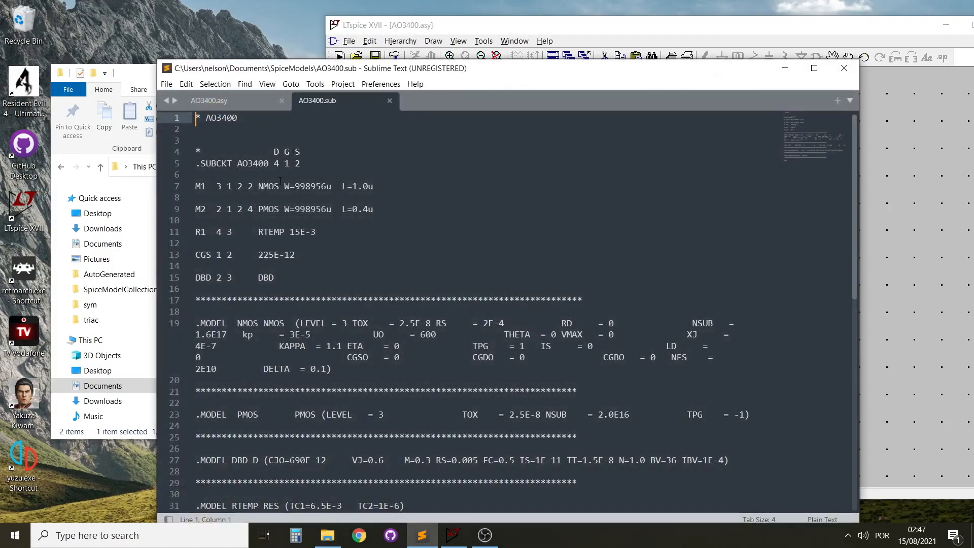
- Minimize File Explorer and arrange LTspice and Sublime Text side by side, each filling half the screen
scroll(281, 181, "down", 1)
scroll(280, 180, "up", 1)
left_click_drag(350, 73, 668, 104)
left_click_drag(447, 91, 333, 113)
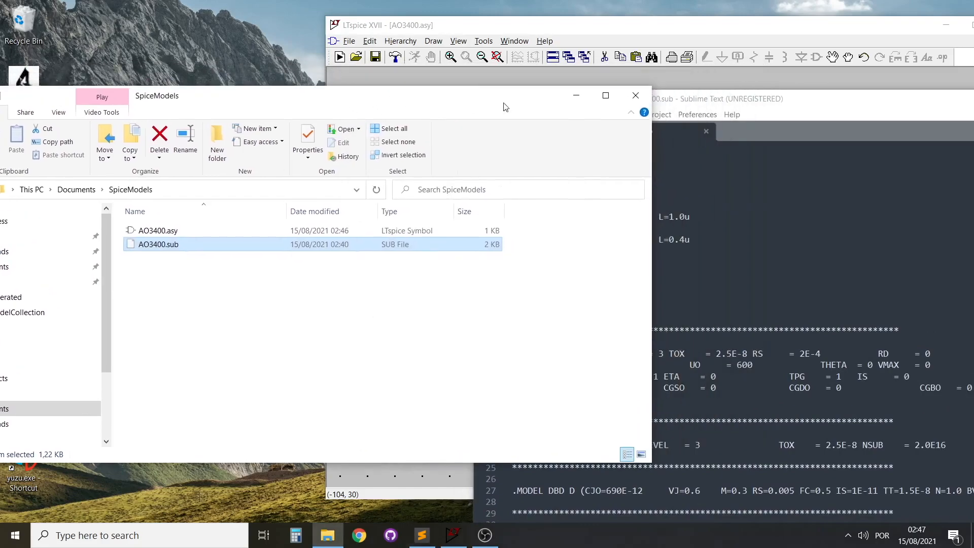
left_click(574, 97)
left_click_drag(512, 29, 1, 94)
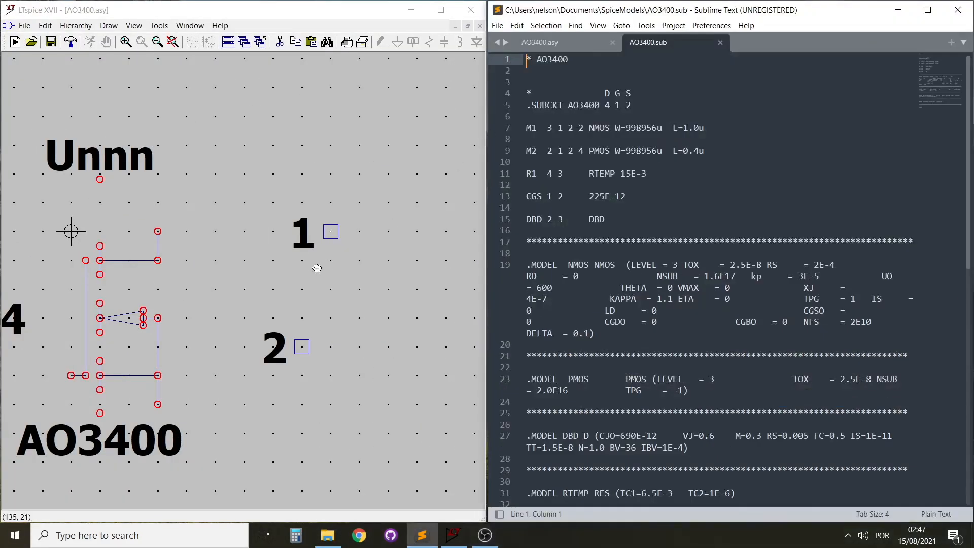
- Attach pin 4 to the upper drain terminal of the transistor graphic, following the D G S order in AO3400.sub
left_click(277, 294)
right_click(240, 280)
left_click_drag(224, 264, 349, 257)
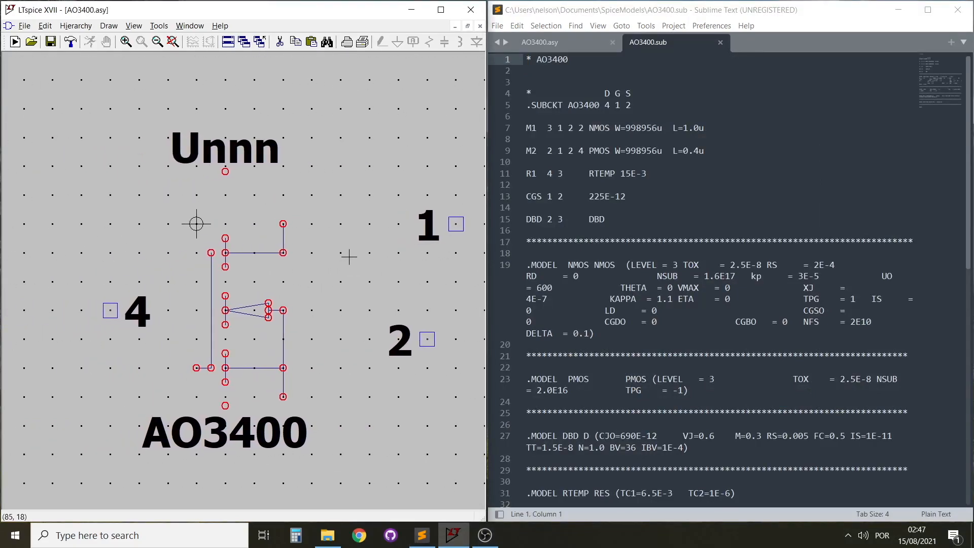
right_click(104, 290)
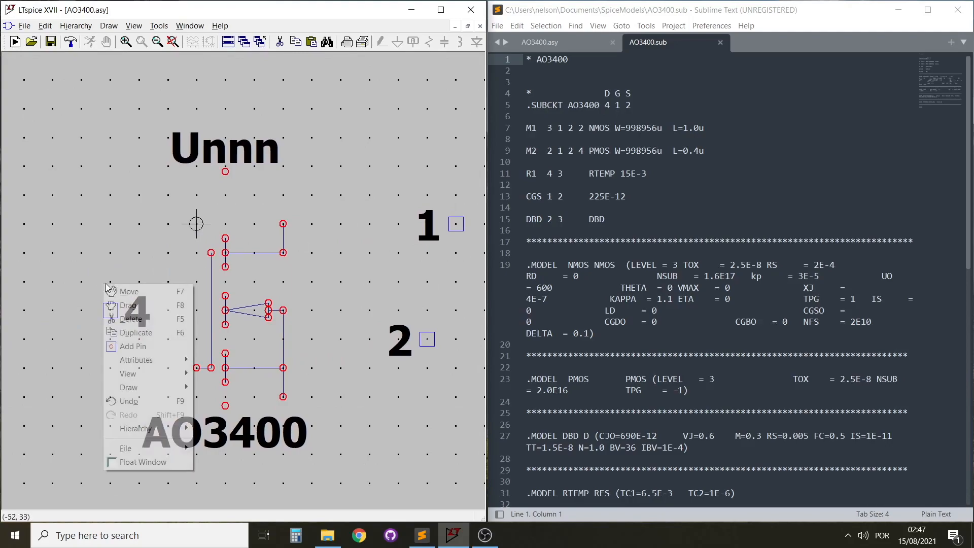
left_click(121, 300)
left_click(116, 313)
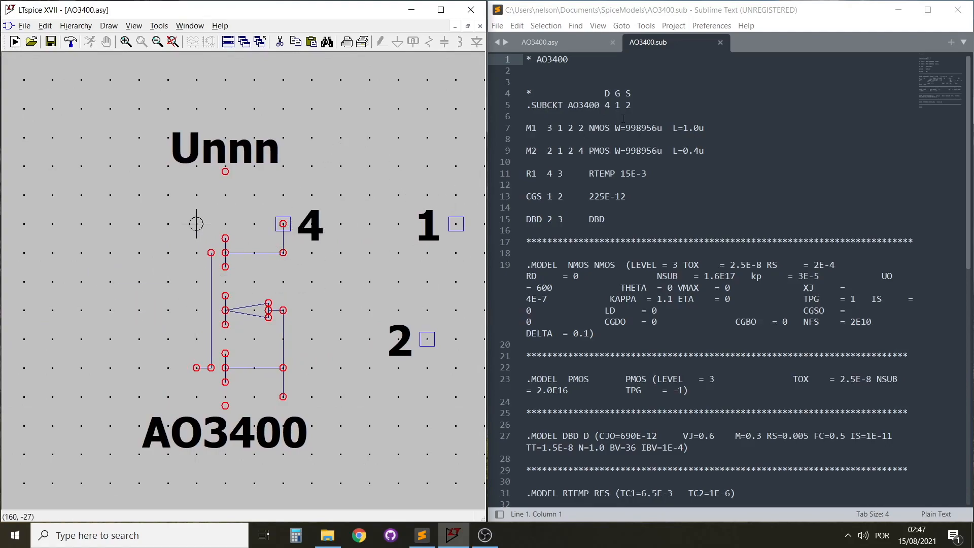
- Attach pin 1 to the gate terminal and pin 2, rotated 180 degrees, to the lower source terminal
left_click(456, 224)
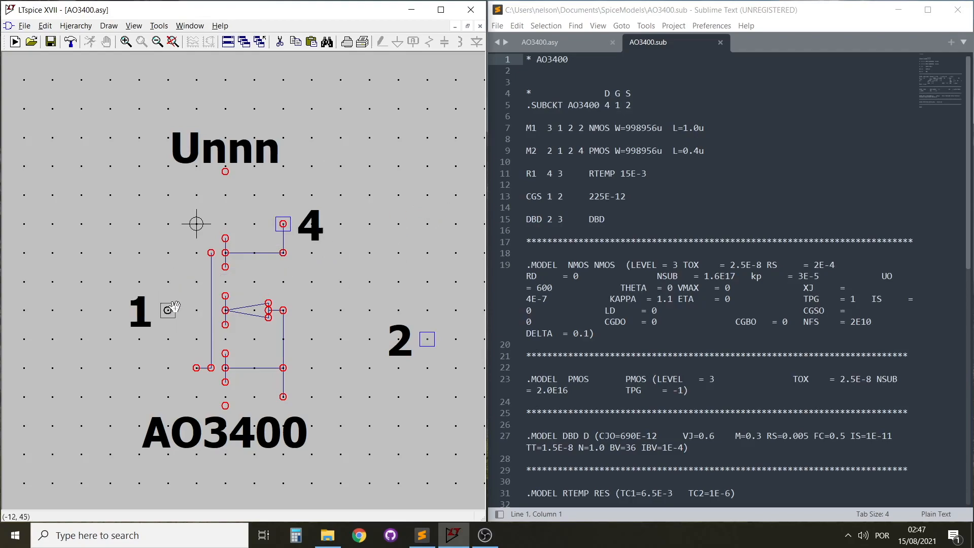
left_click(196, 367)
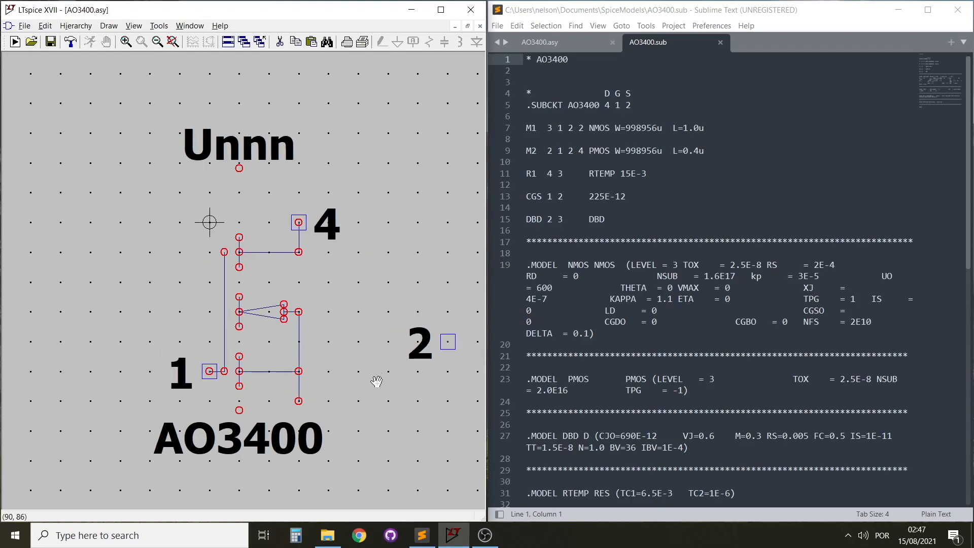
left_click(447, 341)
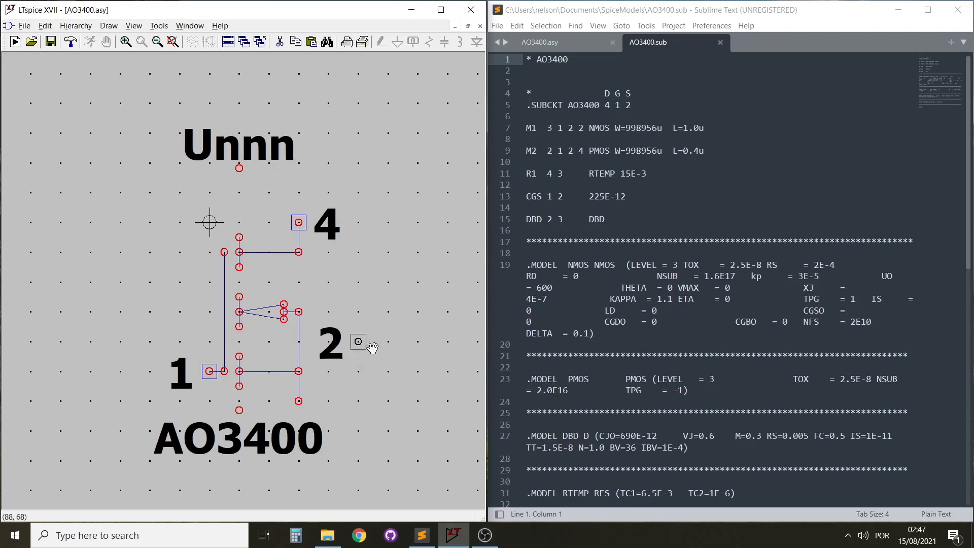
key("ctrl+r")
key("ctrl+r")
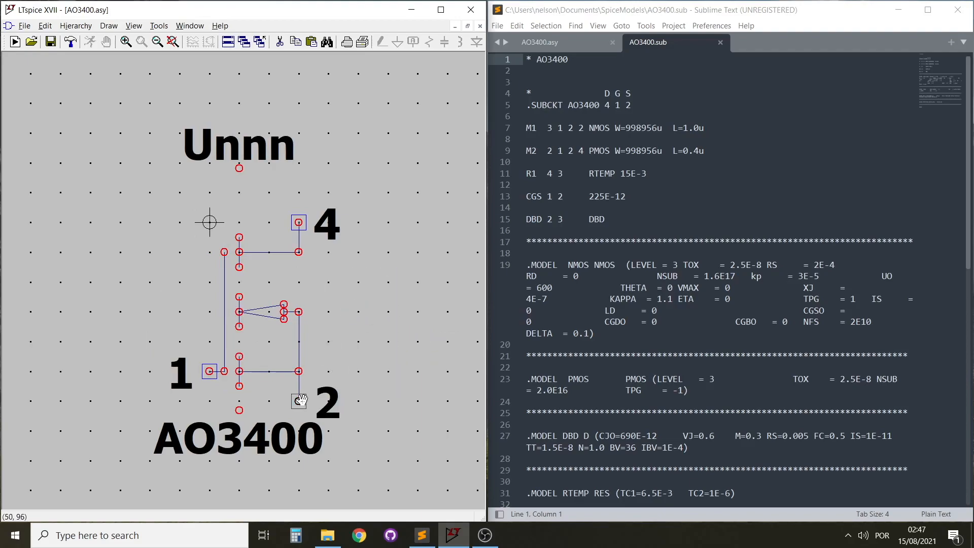
left_click(299, 400)
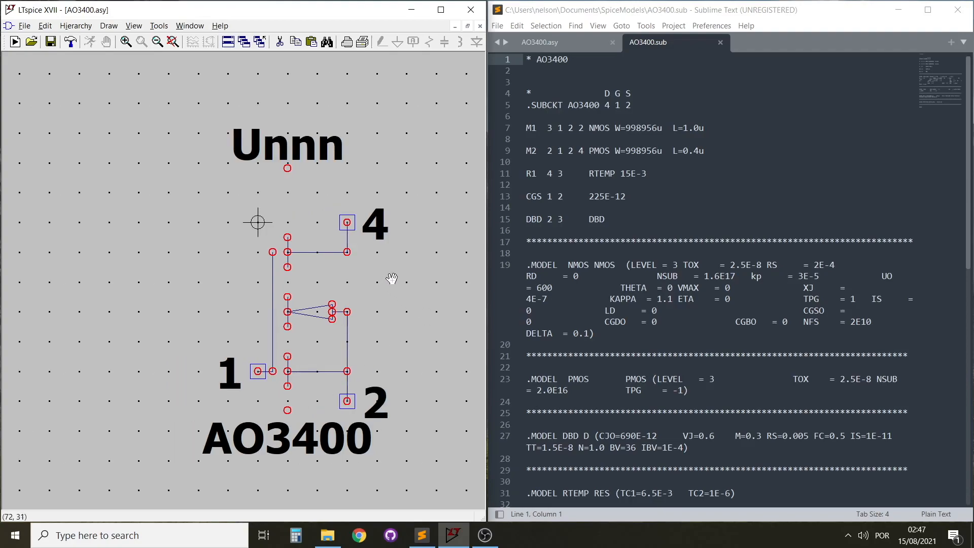
- Lower the Unnn label so it sits closer to the top of the transistor graphic
right_click(384, 171)
left_click(408, 195)
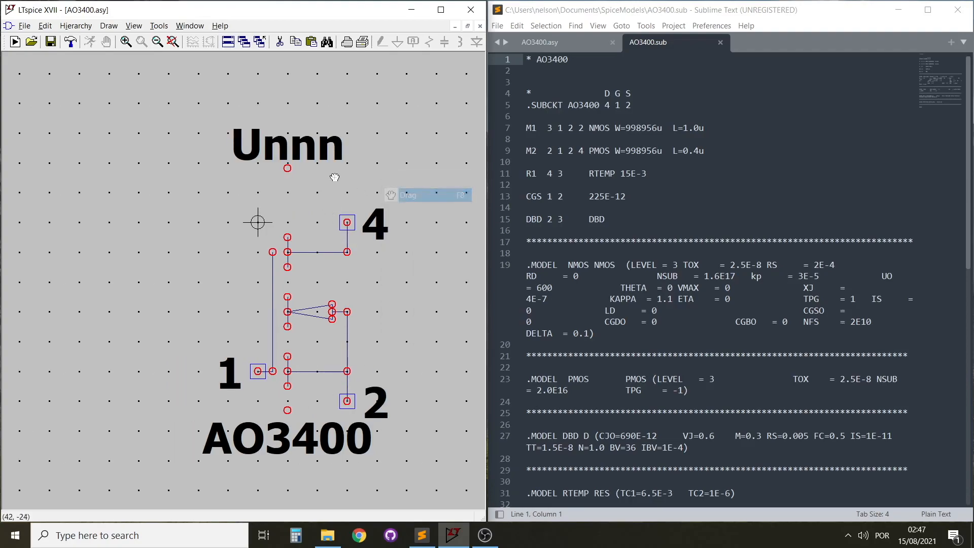
left_click(308, 160)
left_click(310, 196)
- Move the whole symbol with its pins and labels so the origin marker lies at the centre of the transistor graphic
right_click(163, 147)
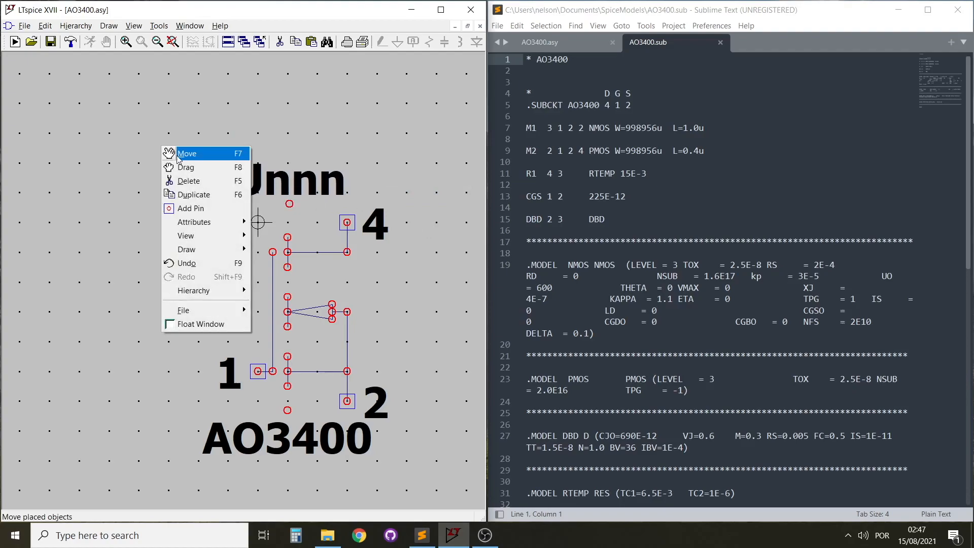
left_click(177, 155)
left_click_drag(136, 144, 451, 486)
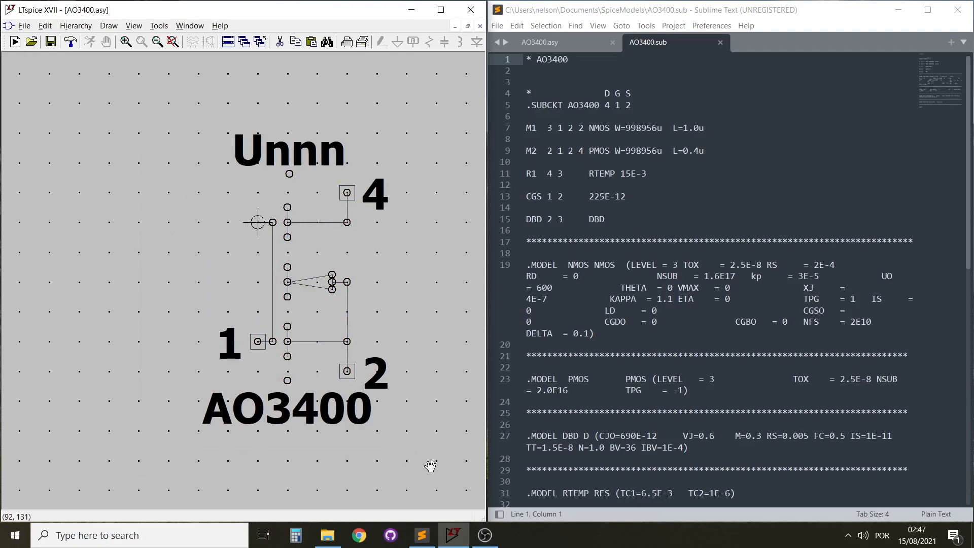
left_click(400, 406)
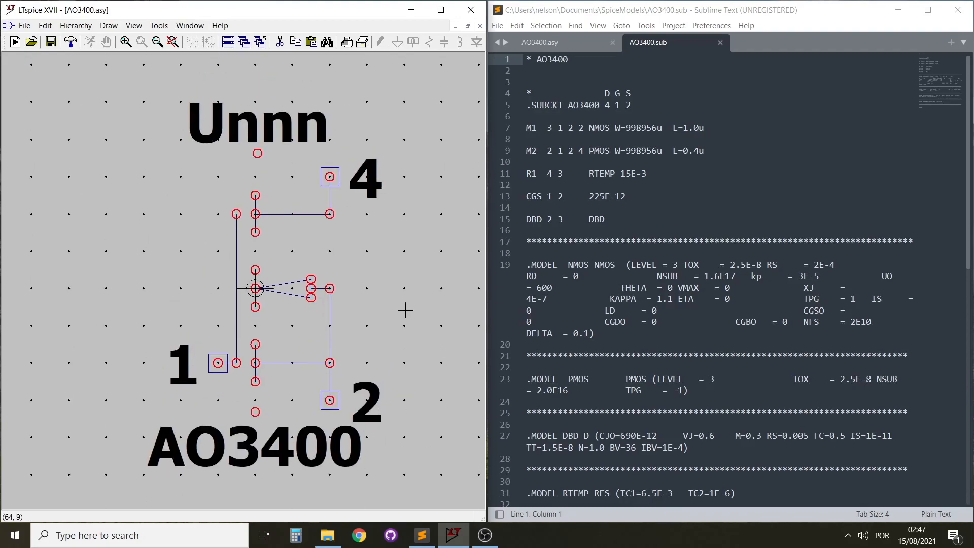
- Set the font size of the AO3400 value label below the transistor graphic to 0.625
scroll(403, 297, "down", 2)
scroll(355, 290, "up", 1)
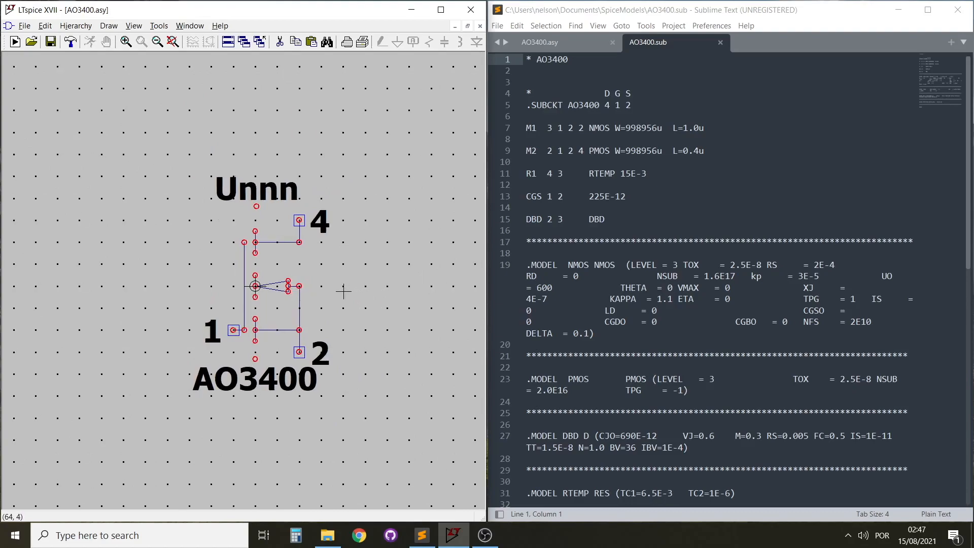
right_click(373, 265)
left_click(375, 246)
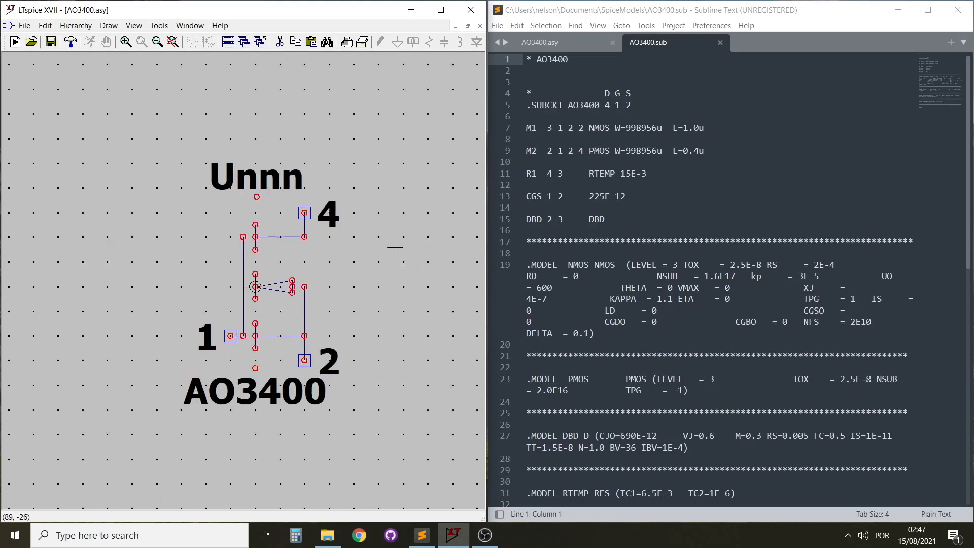
left_click_drag(405, 247, 394, 256)
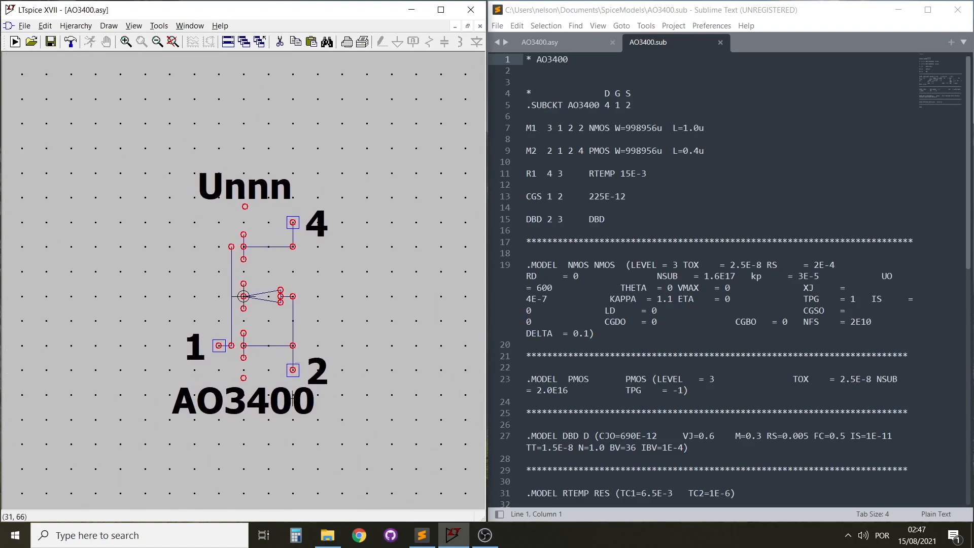
right_click(252, 412)
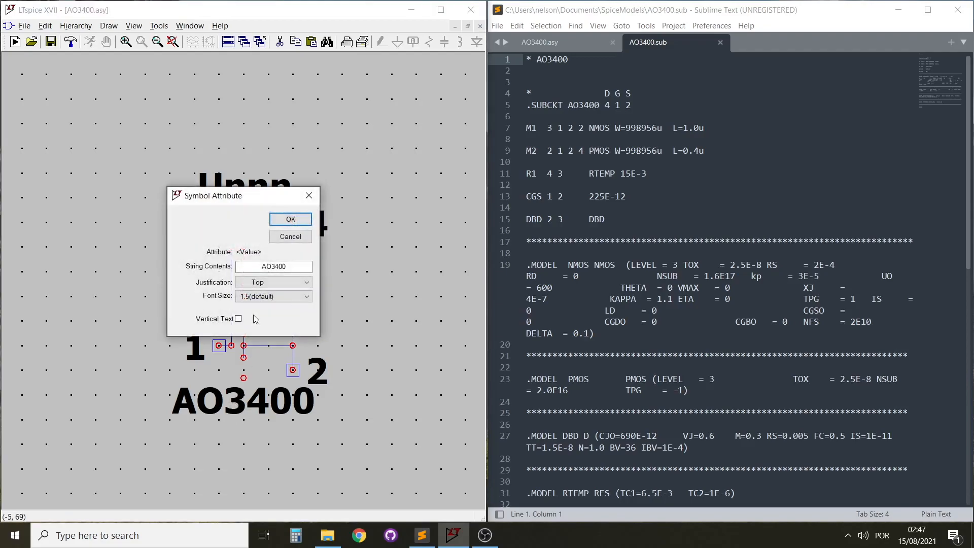
left_click(271, 296)
left_click(247, 307)
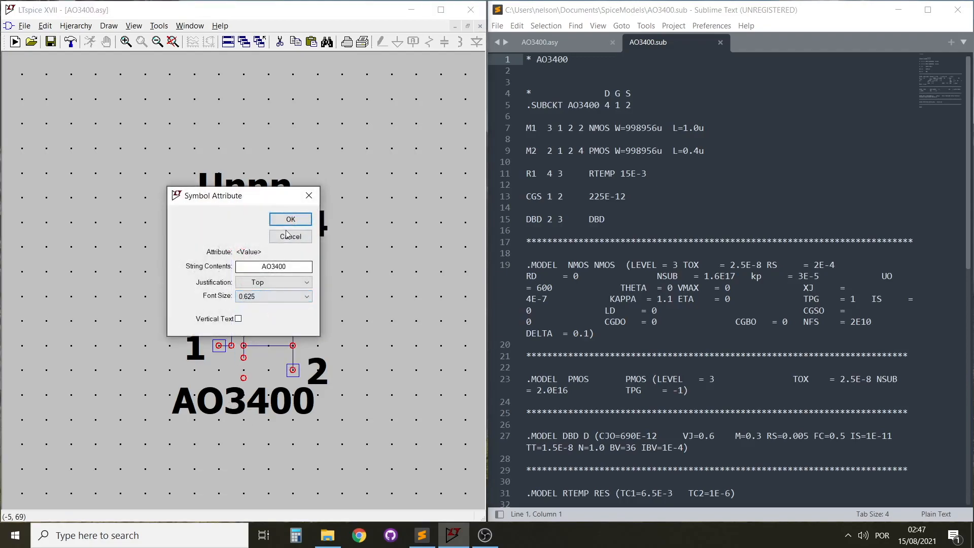
left_click(291, 219)
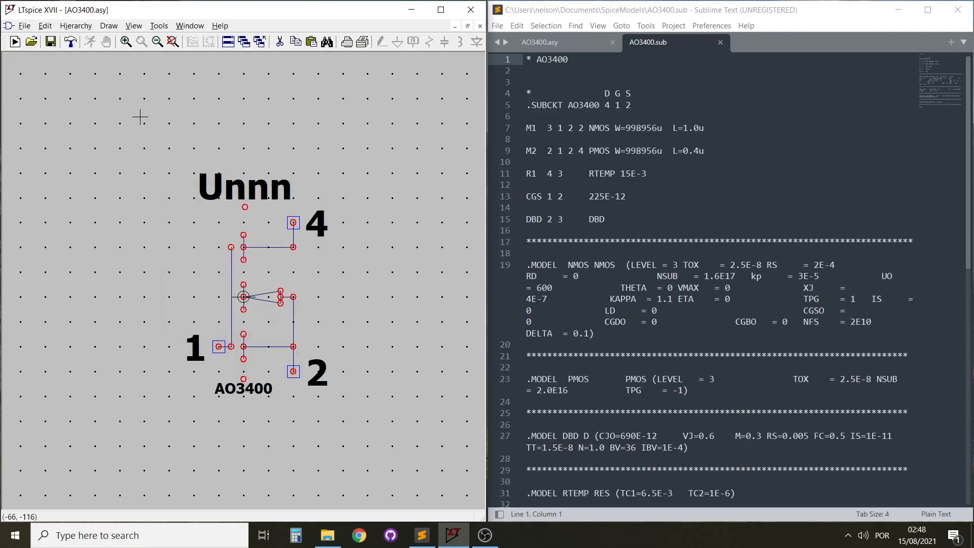
- Save the AO3400.asy symbol and close it along with the Sublime Text window
left_click_drag(127, 124, 112, 108)
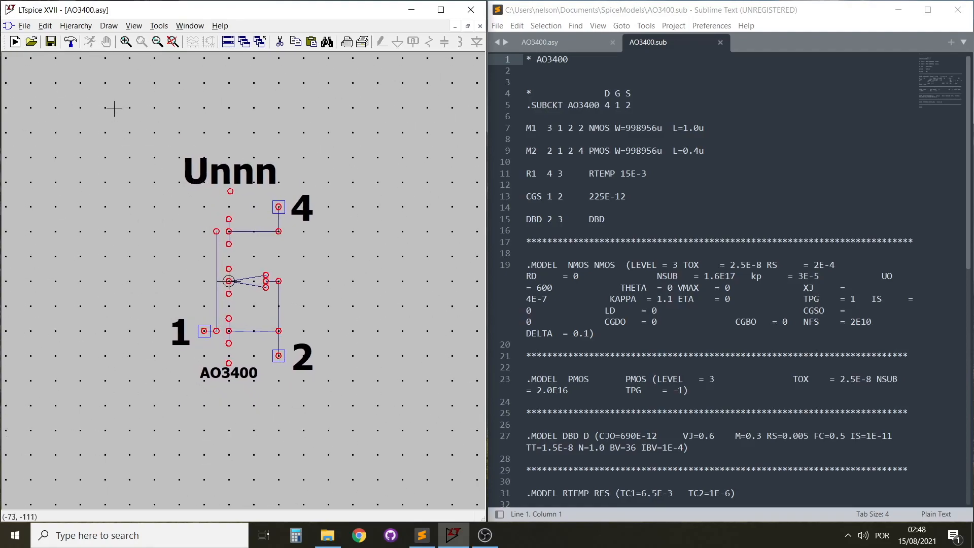
left_click(52, 46)
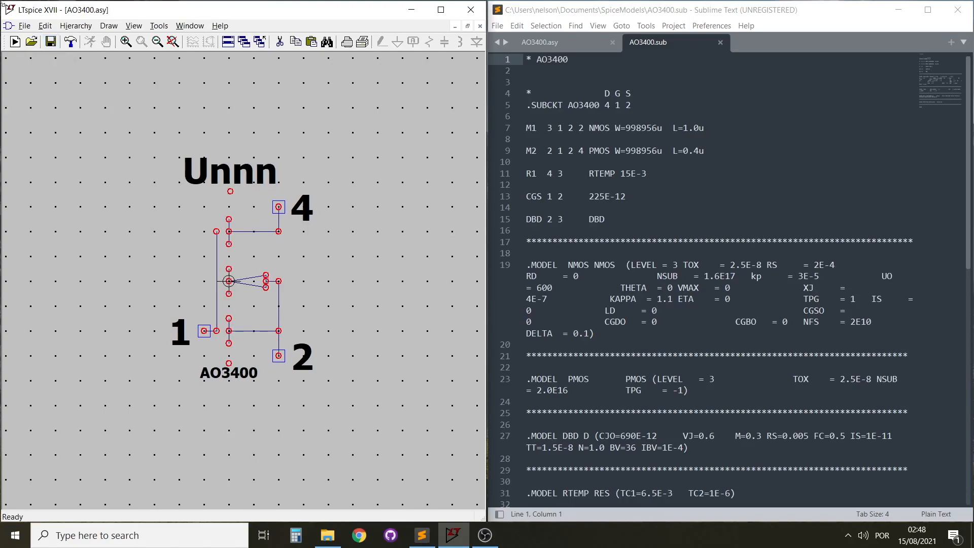
left_click(480, 26)
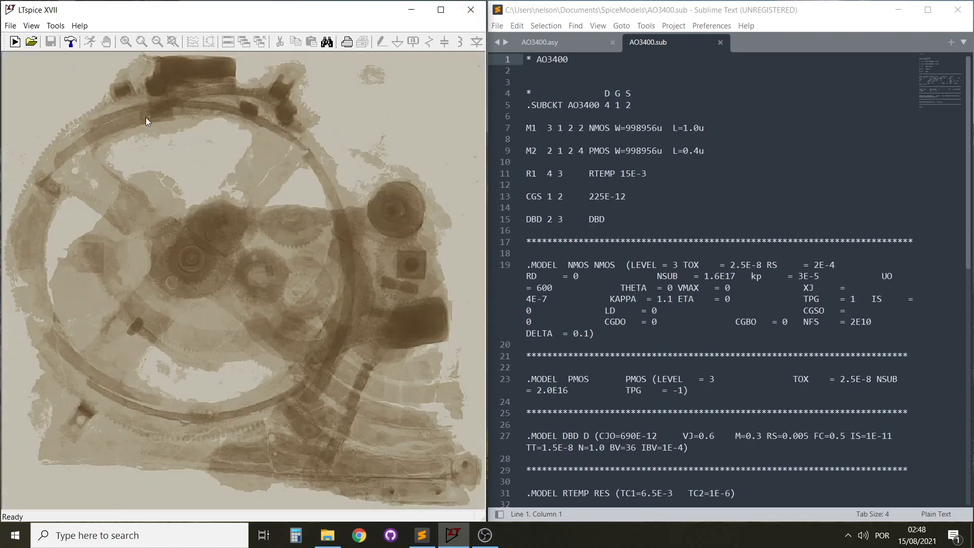
left_click(957, 10)
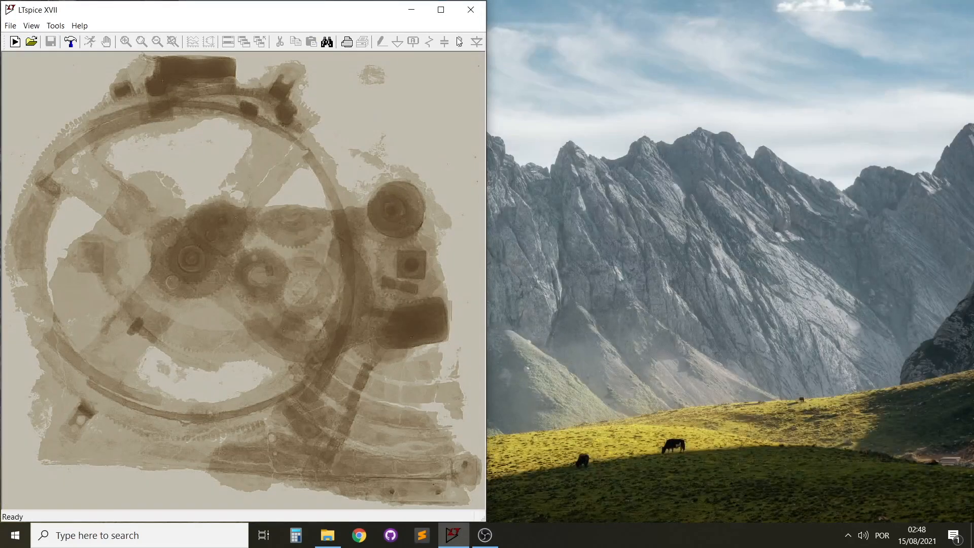
- Maximize the LTspice window and create a new blank schematic
left_click(441, 10)
left_click(14, 37)
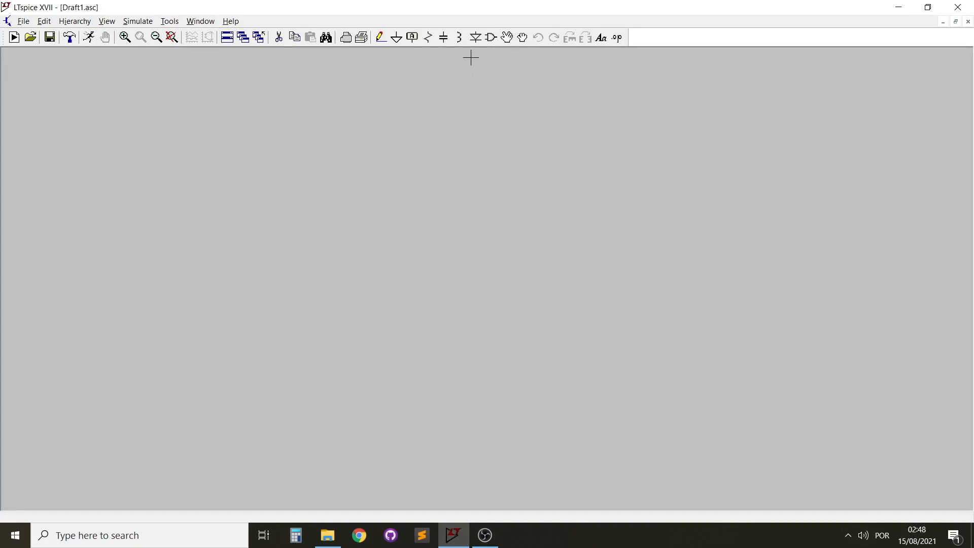
left_click(491, 38)
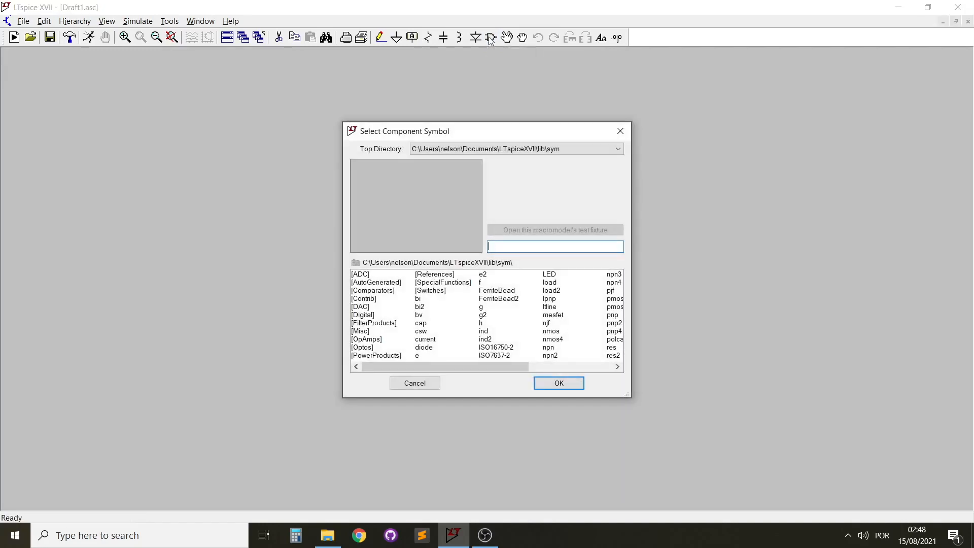
type("ao")
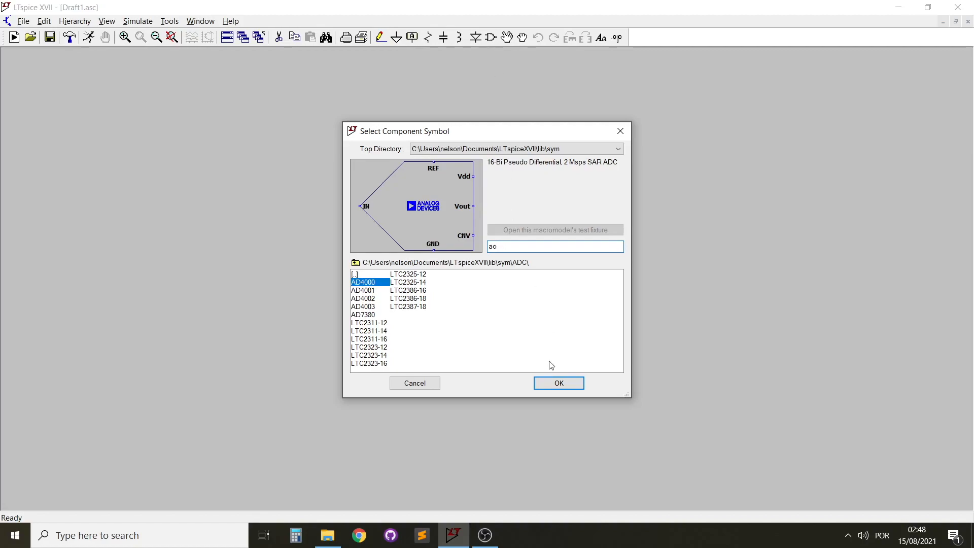
left_click(425, 386)
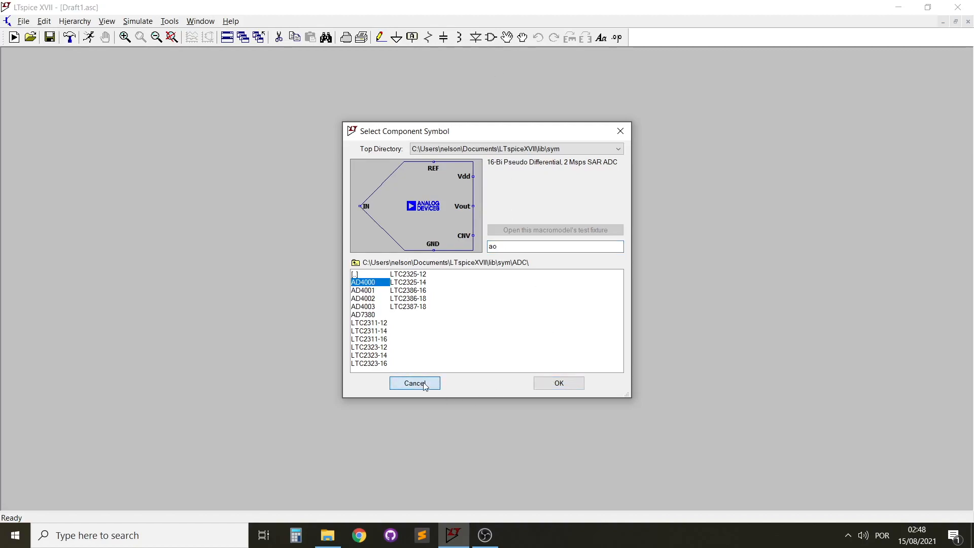
- Add the SpiceModels folder inside Documents to the symbol search path in the Control Panel
left_click(70, 39)
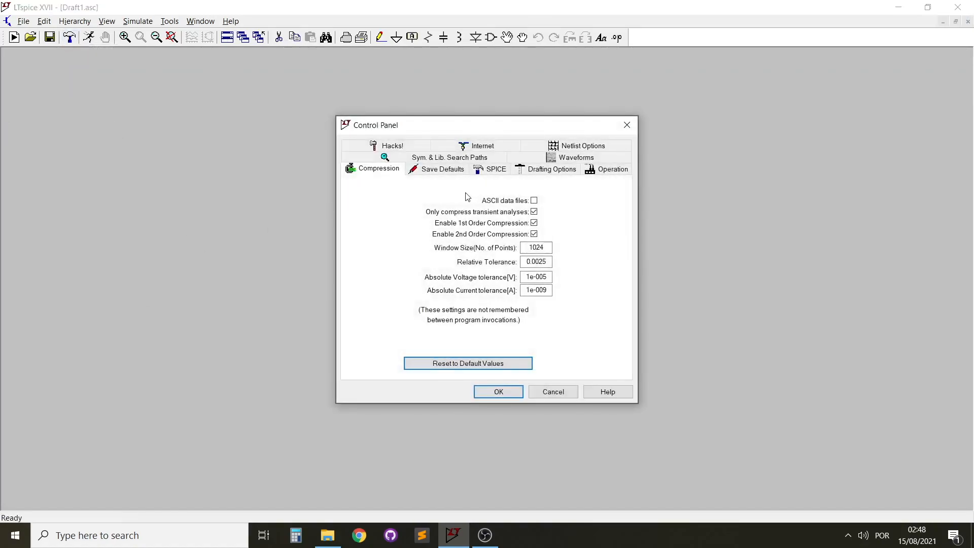
left_click(454, 160)
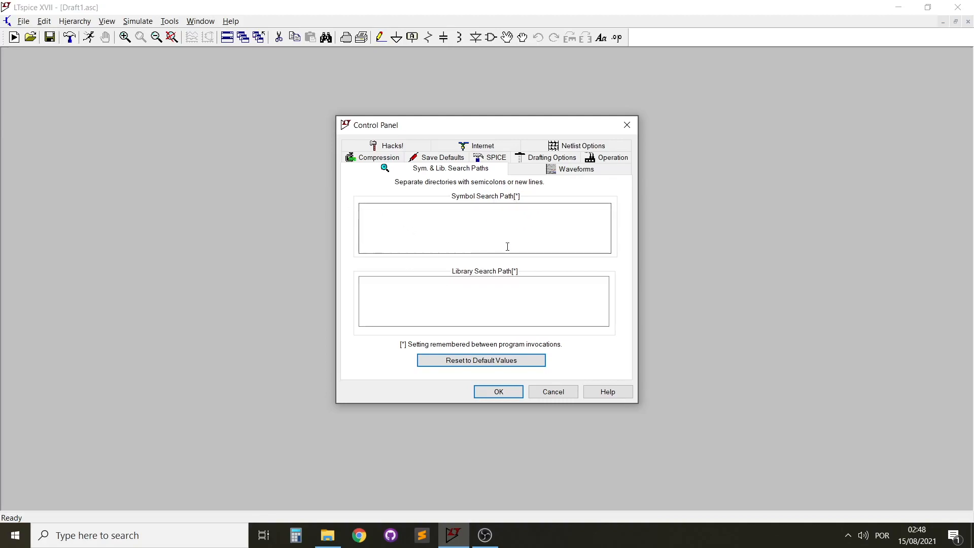
right_click(373, 212)
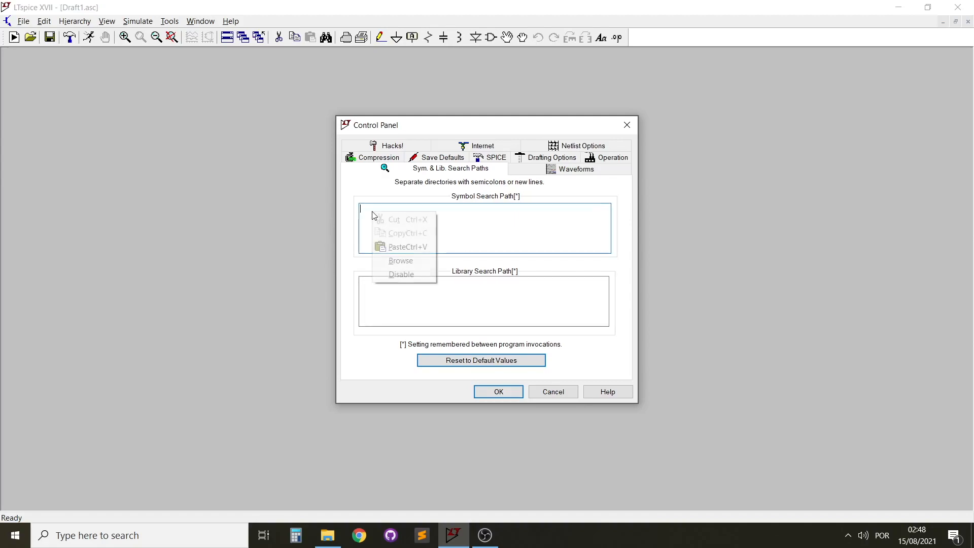
left_click(413, 262)
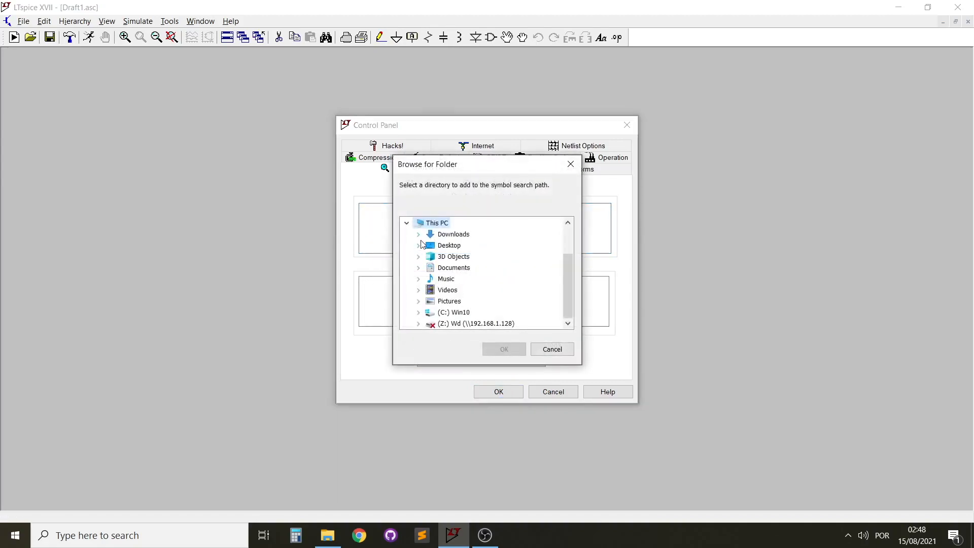
left_click(418, 267)
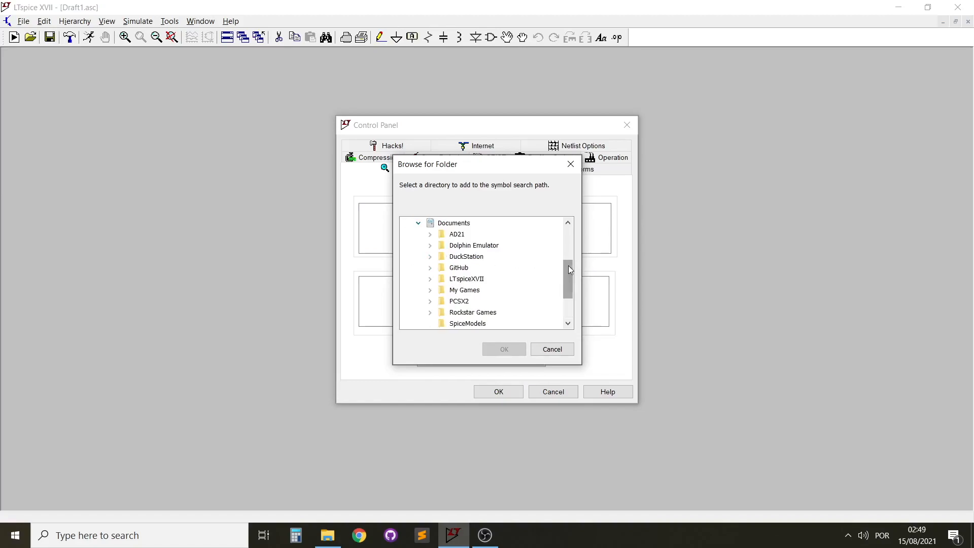
left_click_drag(569, 267, 568, 283)
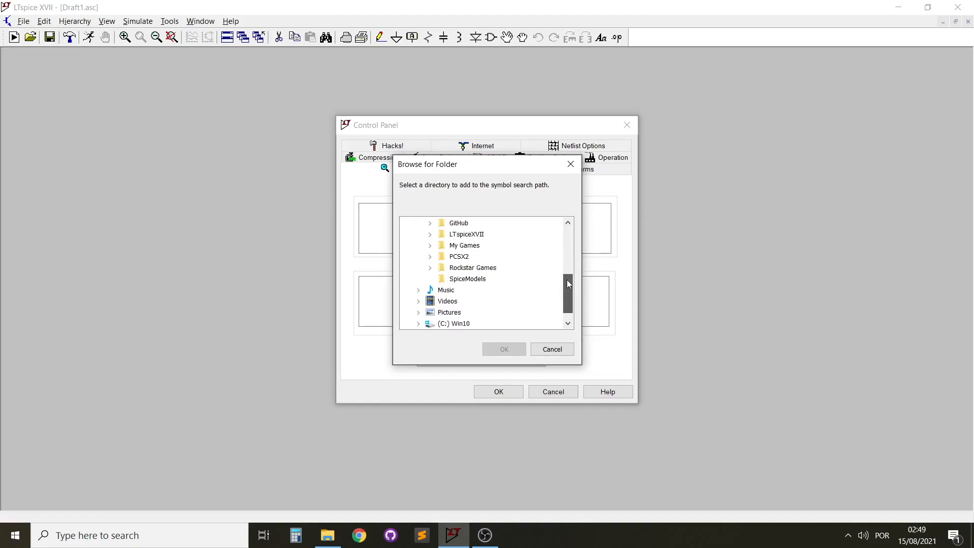
left_click(462, 280)
left_click(504, 349)
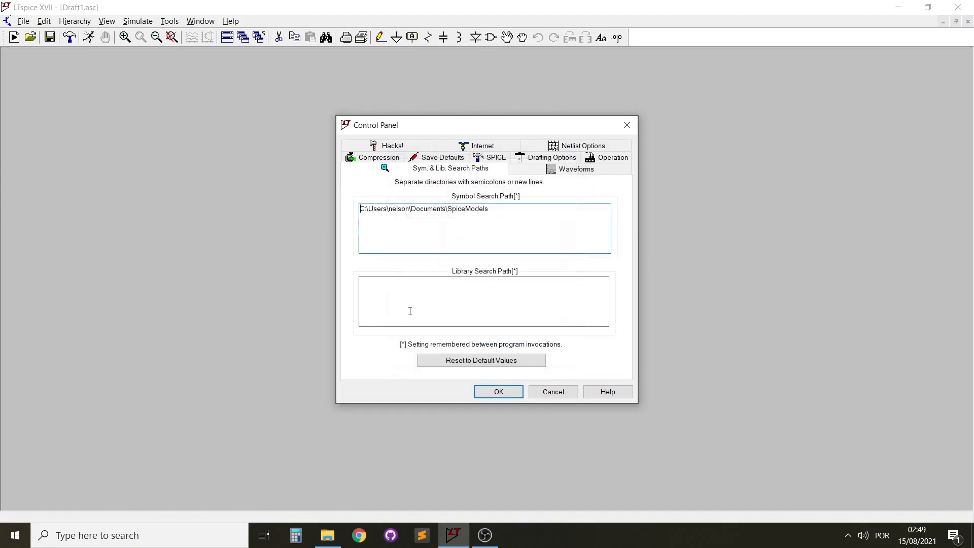
right_click(384, 285)
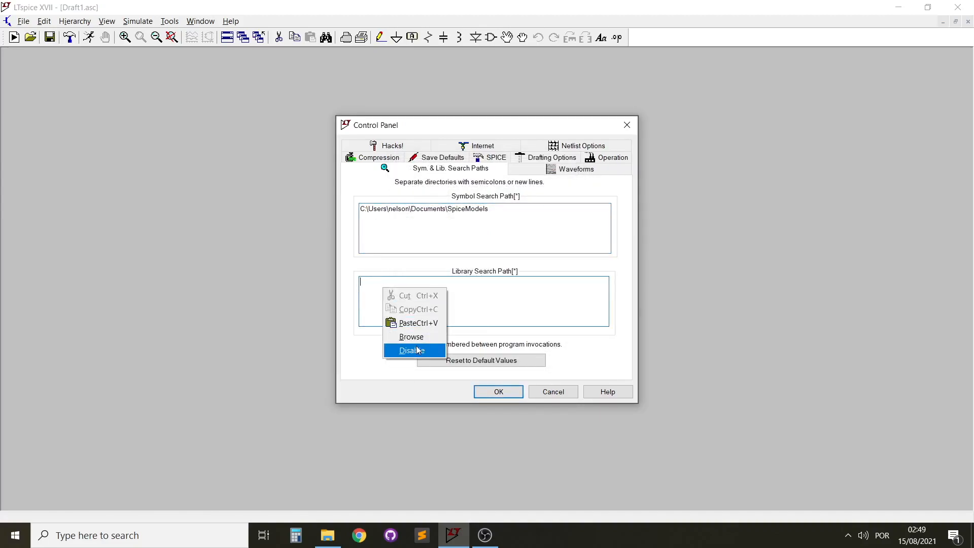
left_click(415, 352)
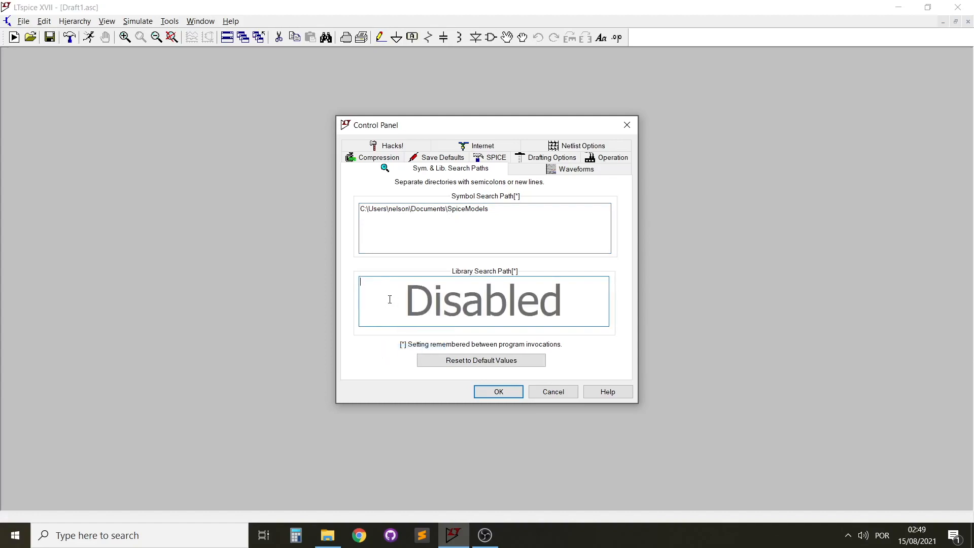
right_click(390, 300)
left_click(413, 360)
- Add the Documents SpiceModels folder to the library search path and apply the Control Panel settings
right_click(382, 292)
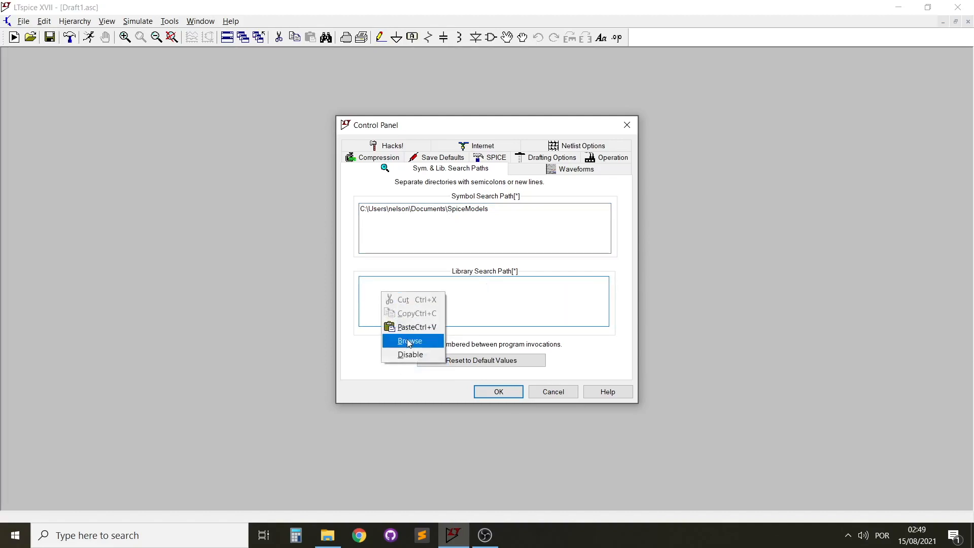
left_click(409, 341)
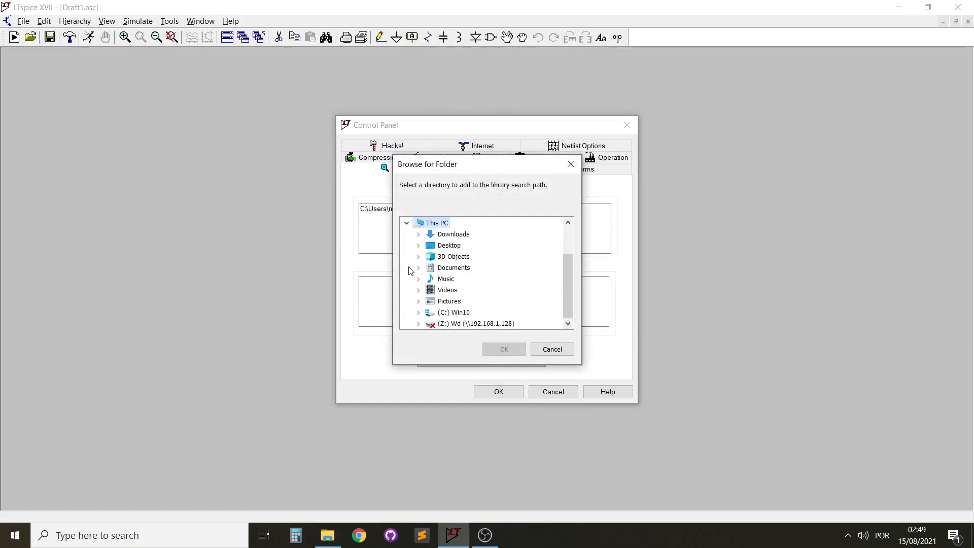
left_click(420, 273)
scroll(426, 274, "down", 2)
left_click(467, 268)
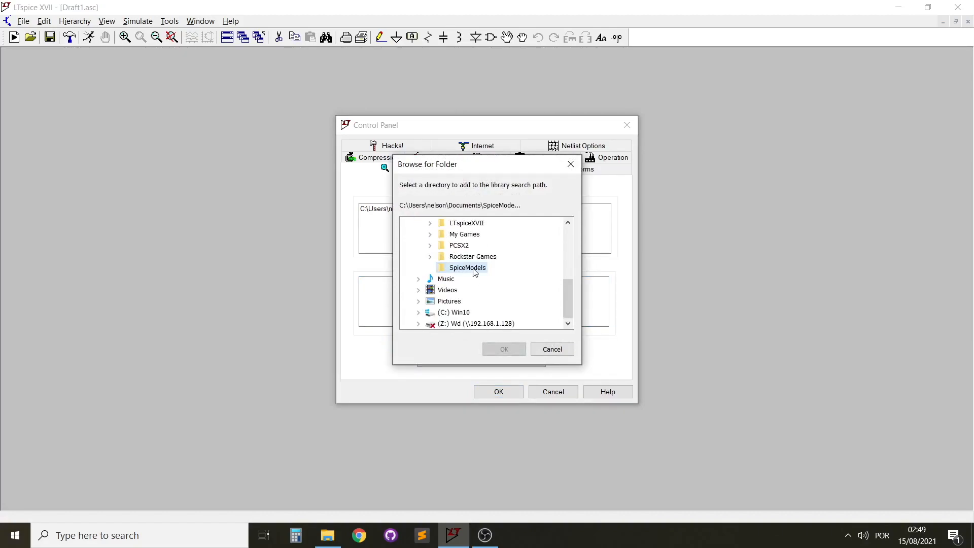
left_click(504, 349)
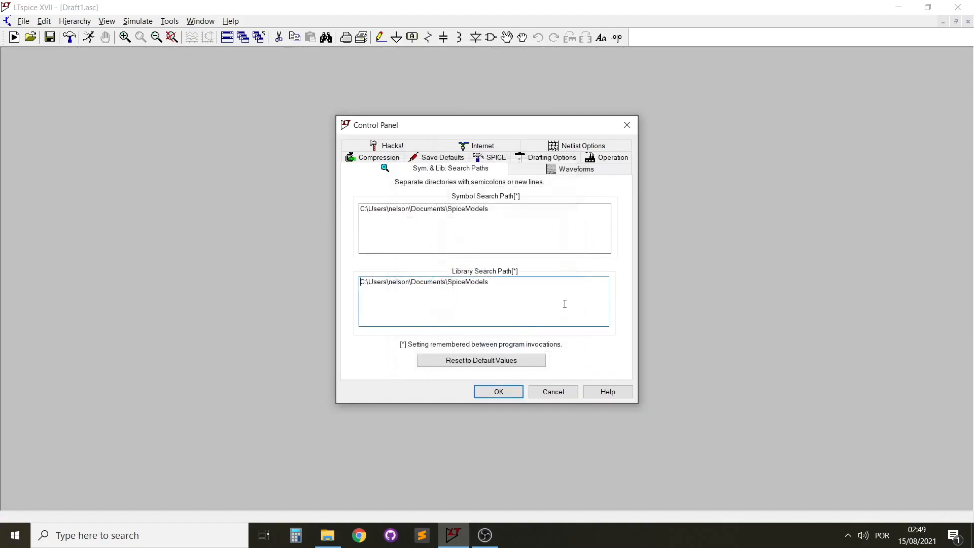
left_click(502, 391)
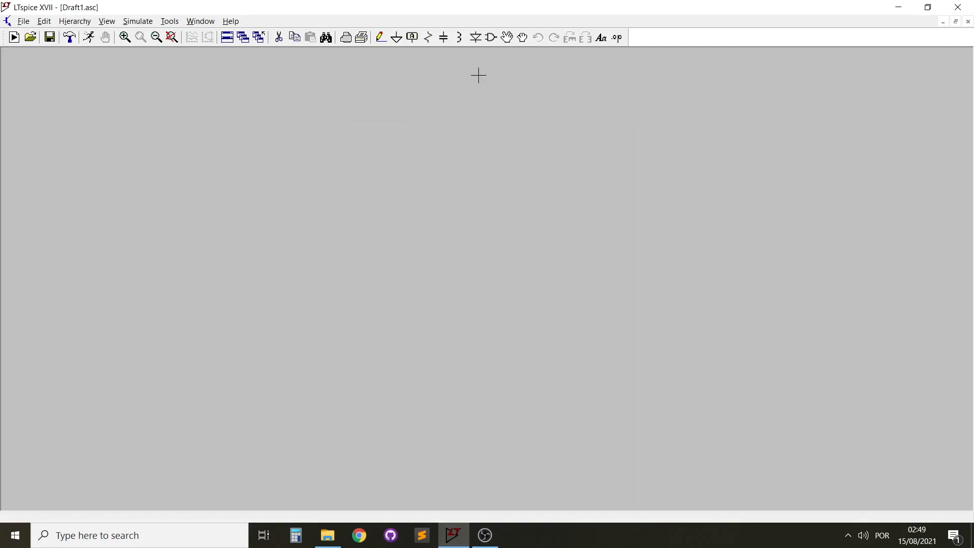
- Place one AO3400 component from the SpiceModels top directory in the middle of the schematic
left_click(491, 38)
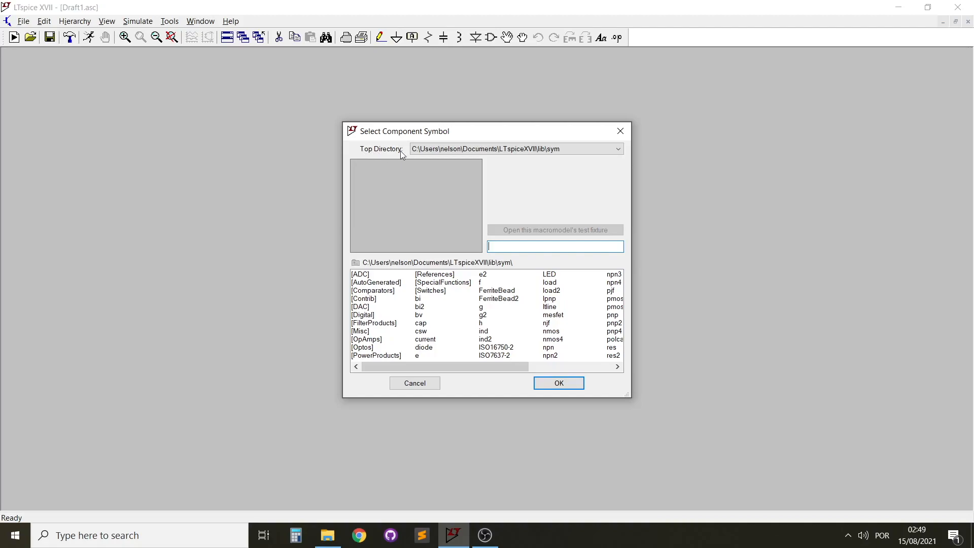
left_click(619, 150)
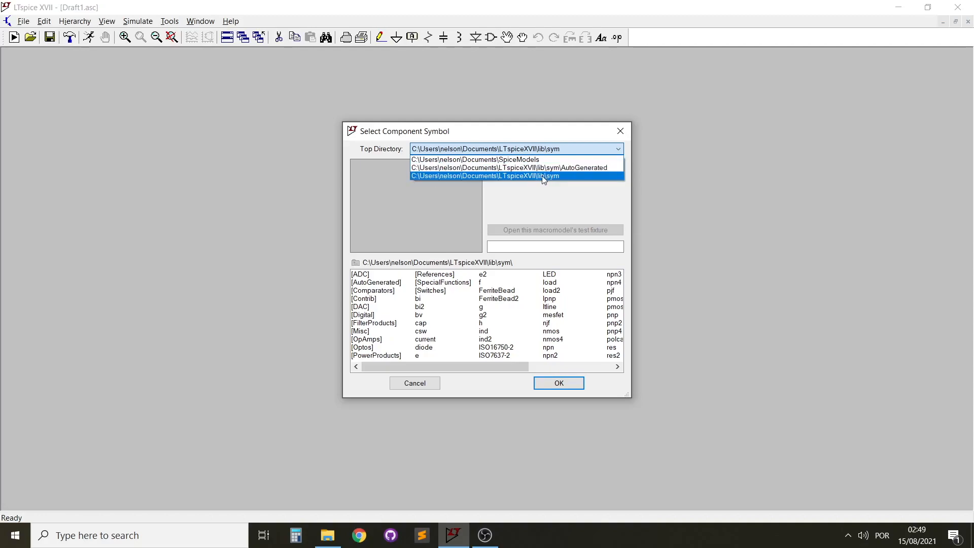
left_click(509, 161)
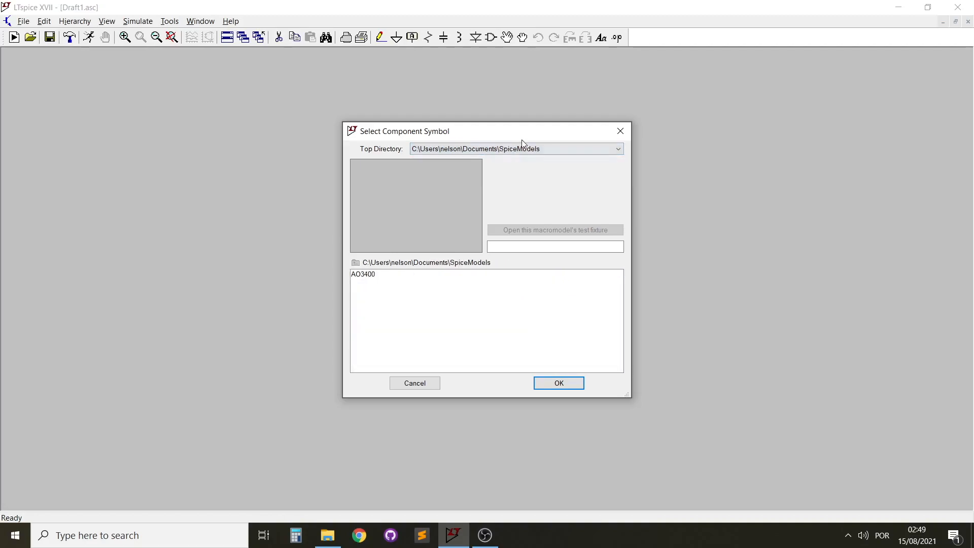
left_click(360, 275)
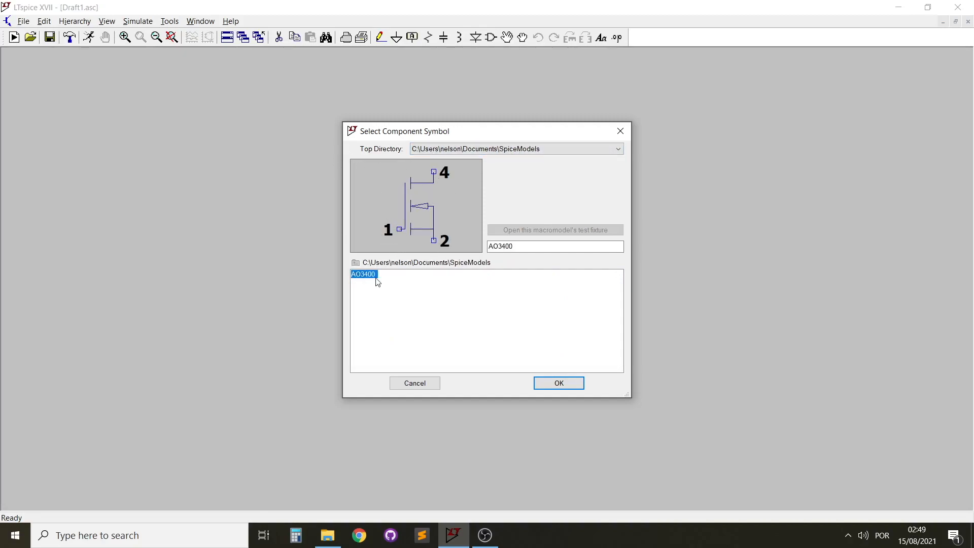
left_click(543, 389)
left_click(452, 284)
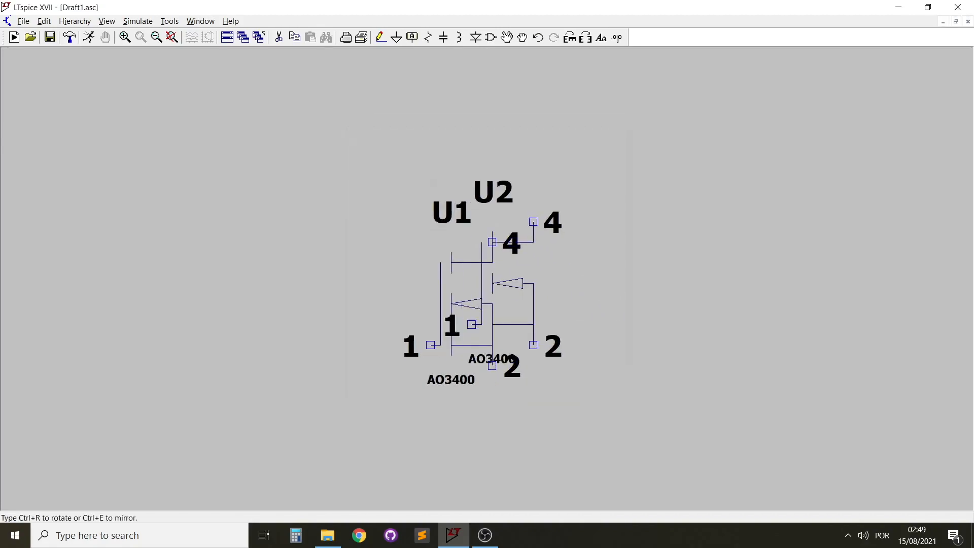
key("Escape")
scroll(648, 323, "down", 2)
scroll(648, 323, "down", 1)
right_click(622, 204)
left_click(596, 149)
left_click_drag(670, 200, 481, 203)
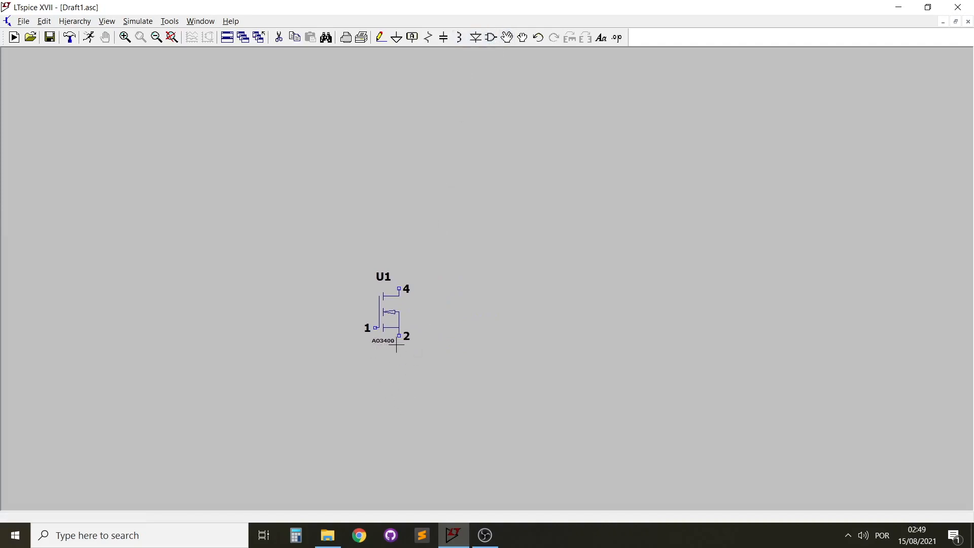
left_click_drag(518, 336, 511, 307)
scroll(442, 317, "down", 2)
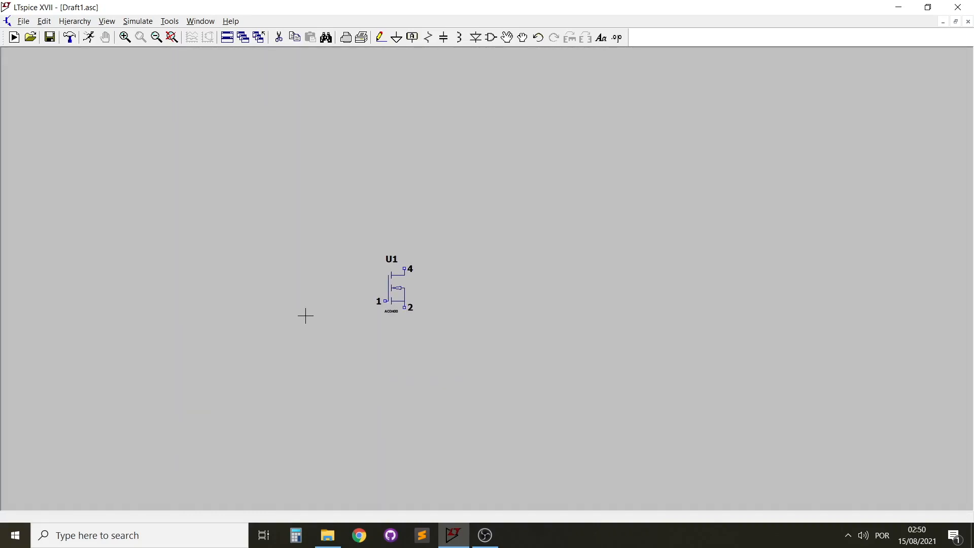
- Place three resistors around the MOSFET: a vertical one below the gate, a horizontal one beside the gate, and a vertical one above the drain
scroll(373, 284, "up", 3)
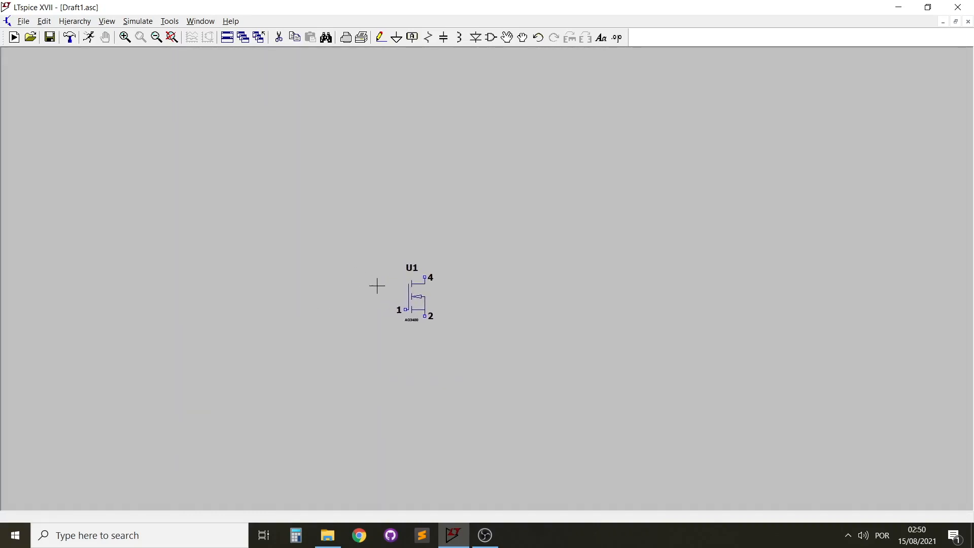
scroll(375, 287, "up", 1)
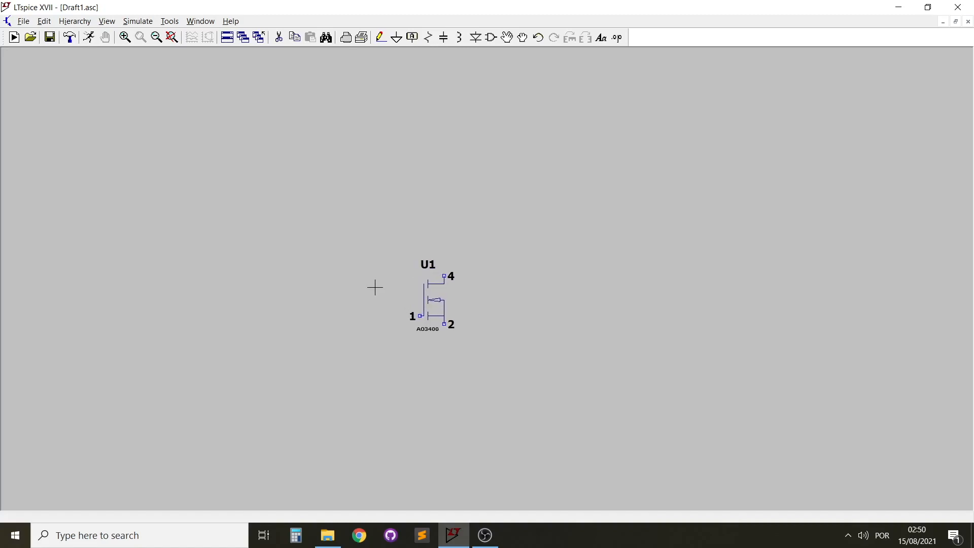
left_click_drag(357, 298, 338, 287)
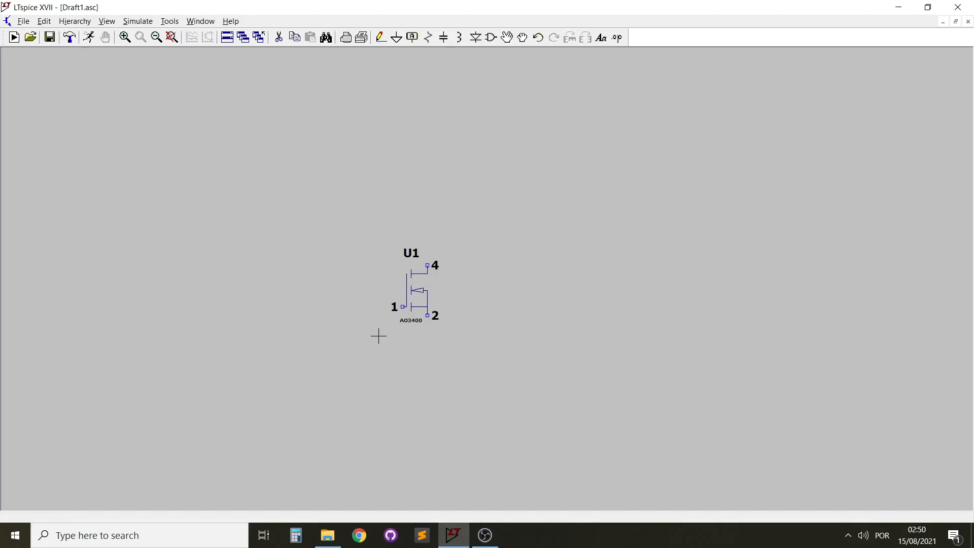
left_click(429, 37)
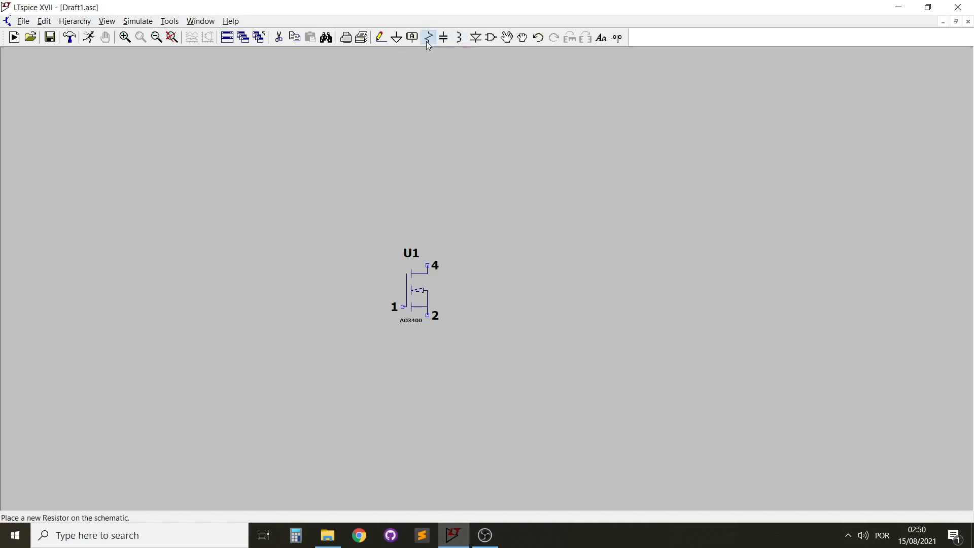
left_click(367, 342)
key("ctrl+r")
left_click(324, 323)
key("ctrl+r")
left_click(427, 227)
key("Escape")
- Place two voltage sources from the LTspice sym directory, one on the gate resistor side and one on the drain side of the MOSFET
left_click(490, 37)
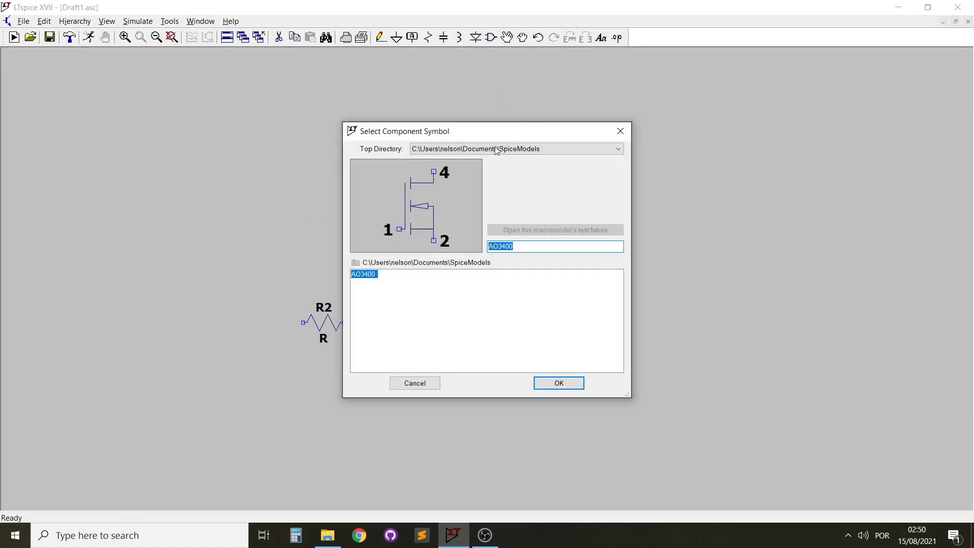
left_click(437, 149)
left_click(437, 162)
double_click(509, 246)
type("volt")
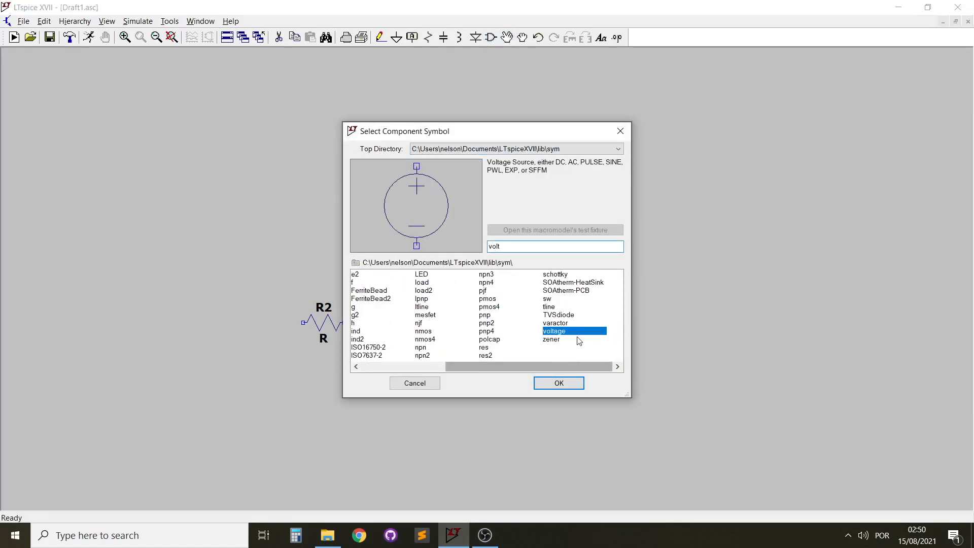
left_click(559, 383)
left_click(236, 352)
left_click(519, 302)
key("Escape")
- Place four ground symbols, one below each of V1, R1, the MOSFET source and V2
key("g")
left_click(236, 381)
left_click(369, 389)
left_click(428, 390)
left_click(519, 339)
key("Escape")
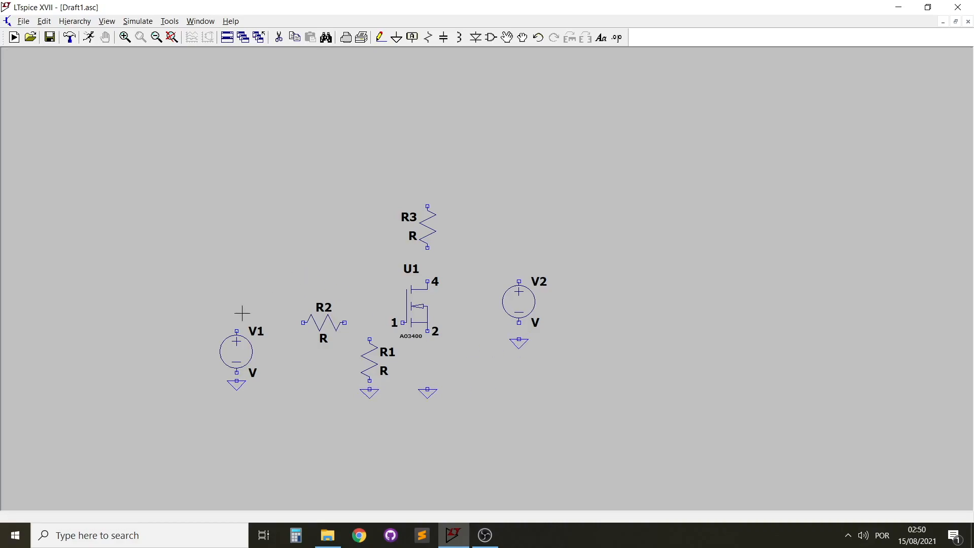
- Wire V1 through R2 to the MOSFET gate, and connect R1 from the gate node to ground
key("F3")
left_click(236, 331)
left_click(302, 322)
left_click(369, 322)
left_click(369, 340)
left_click(369, 381)
left_click(369, 389)
left_click(369, 322)
left_click(402, 323)
- Wire the MOSFET source to ground, its drain to R3, the top of R3 to V2, and V2 to ground
left_click(427, 332)
left_click(427, 389)
left_click(427, 282)
left_click(428, 247)
left_click(519, 189)
left_click(518, 282)
left_click(518, 322)
left_click(519, 339)
- Set R1 to 10k, R3 to 125, R2 to 1k and the V2 supply to 5 V
right_click(475, 381)
right_click(428, 228)
type("125")
key("Return")
right_click(322, 317)
type("1k")
key("Return")
right_click(522, 298)
type("5")
key("Return")
- Make V1 a PULSE source with Vinitial 0, Von 3.3, Tdelay 1p, Trise 1u, Tfall 1u, Ton 60m and Tperiod 120m
right_click(248, 351)
left_click(573, 286)
left_click(358, 162)
left_click(444, 264)
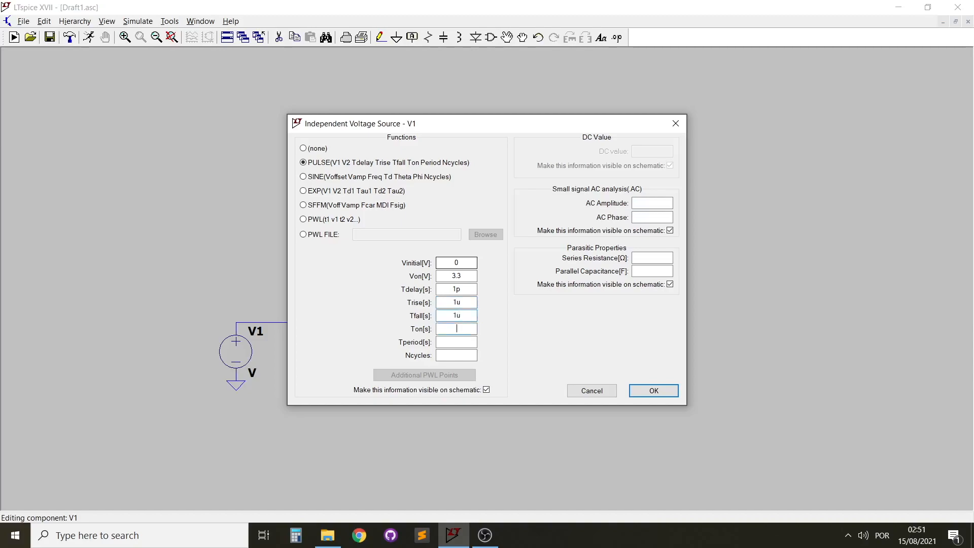
left_click(642, 391)
- Move the PULSE parameter text to the free space beside V1, on the side away from R2
right_click(265, 238)
key("Escape")
right_click(287, 281)
mouse_move(365, 331)
left_click(407, 329)
left_click(268, 373)
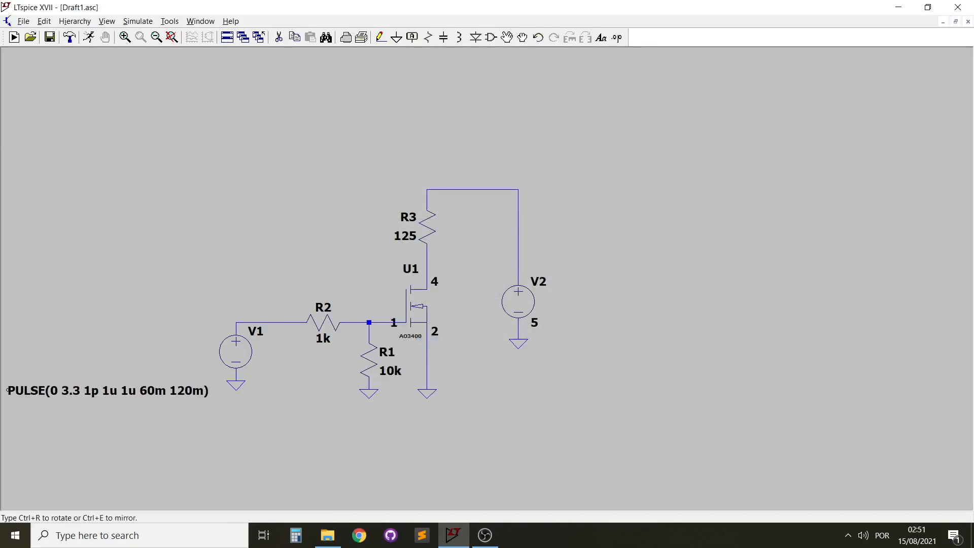
left_click_drag(327, 218, 361, 237)
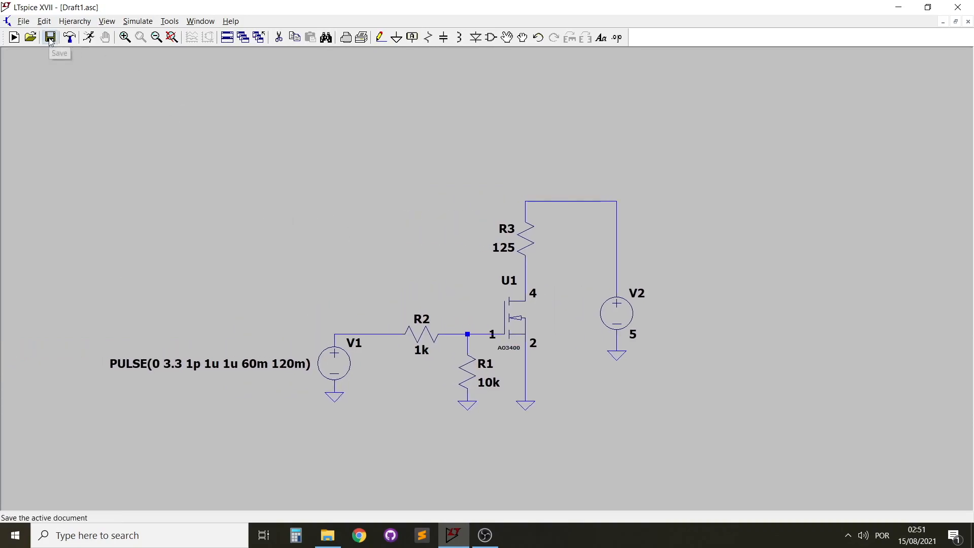
- Run a transient simulation with a stop time of 0.5 and plot the current through R3
left_click(89, 37)
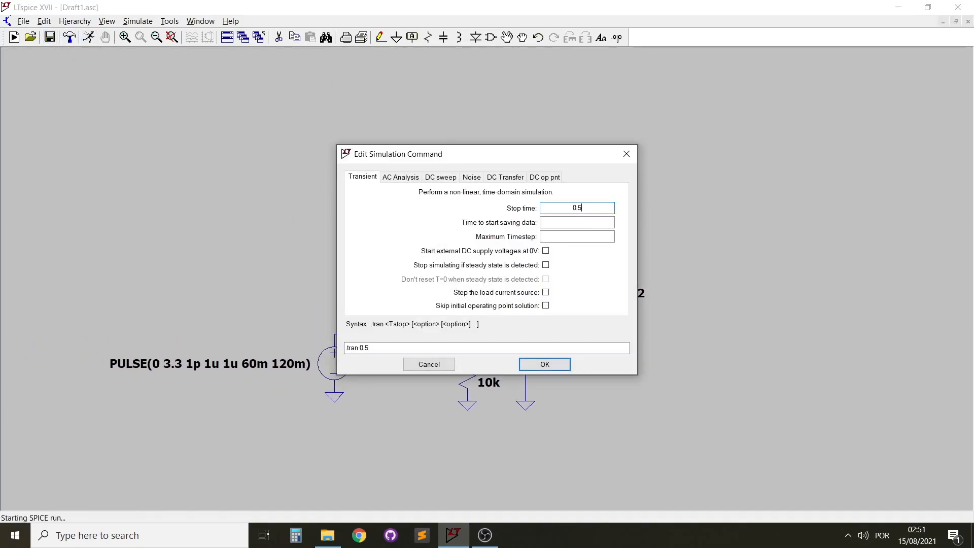
type("0.5")
key("Return")
left_click(435, 429)
left_click(509, 381)
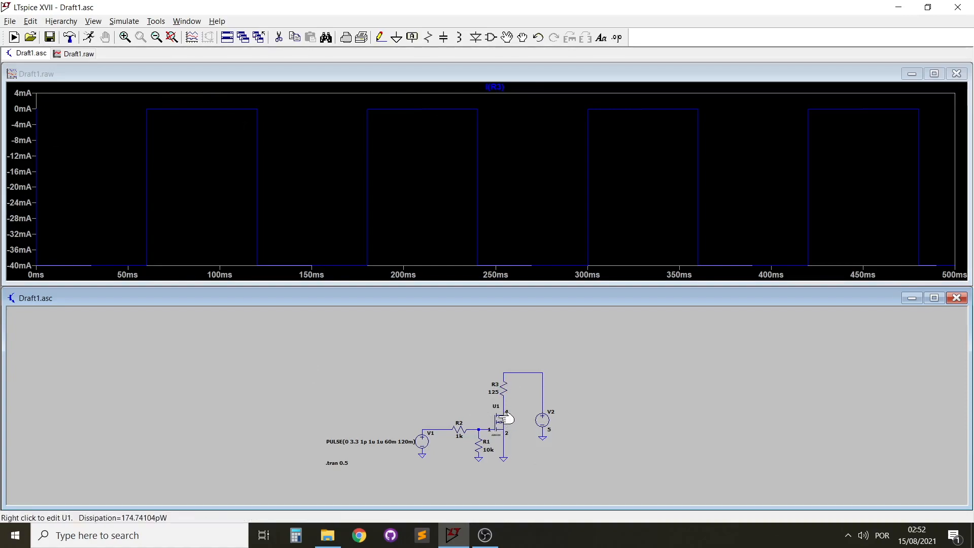
- Examine the MOSFET switching circuit up close alongside the plotted R3 current waveform
scroll(487, 437, "up", 3)
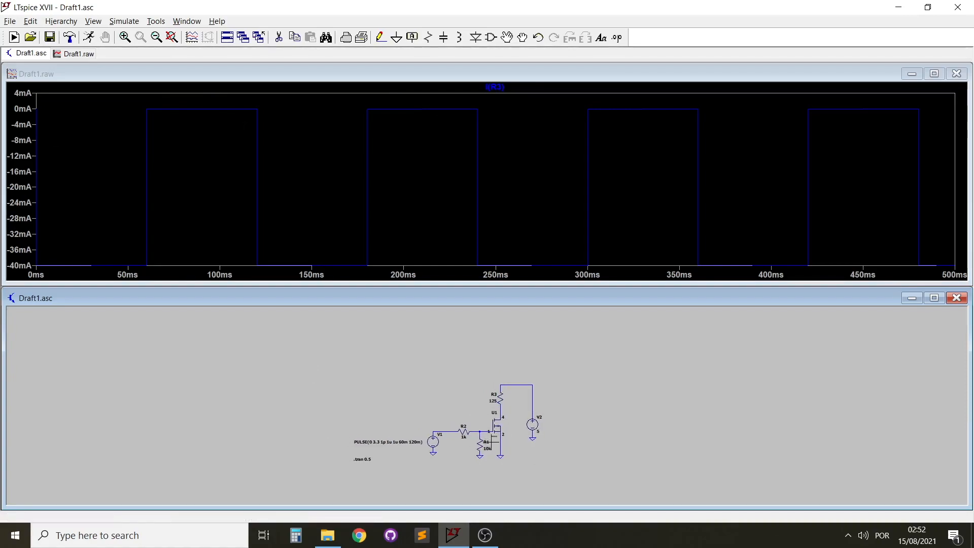
scroll(472, 429, "up", 1)
right_click(415, 377)
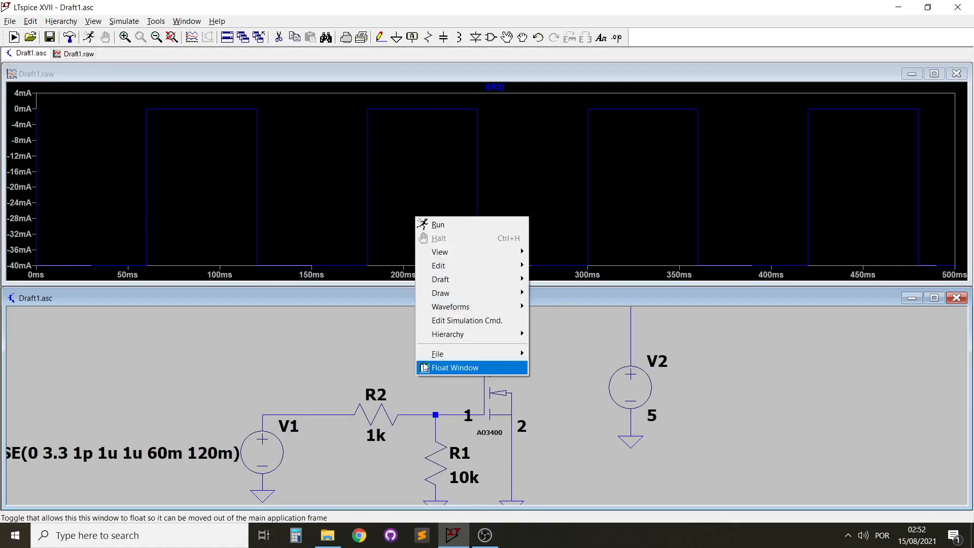
left_click(293, 336)
left_click_drag(341, 356, 396, 423)
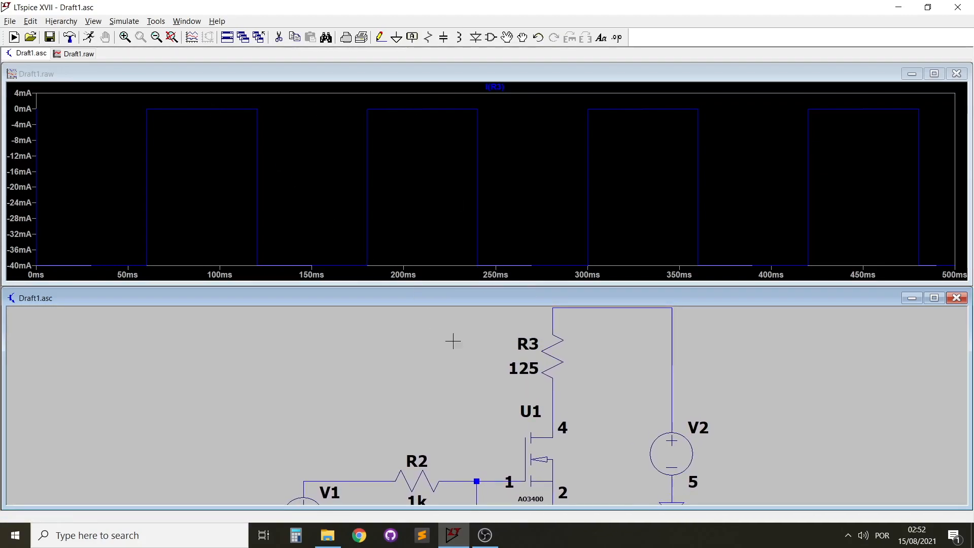
left_click_drag(590, 444, 538, 465)
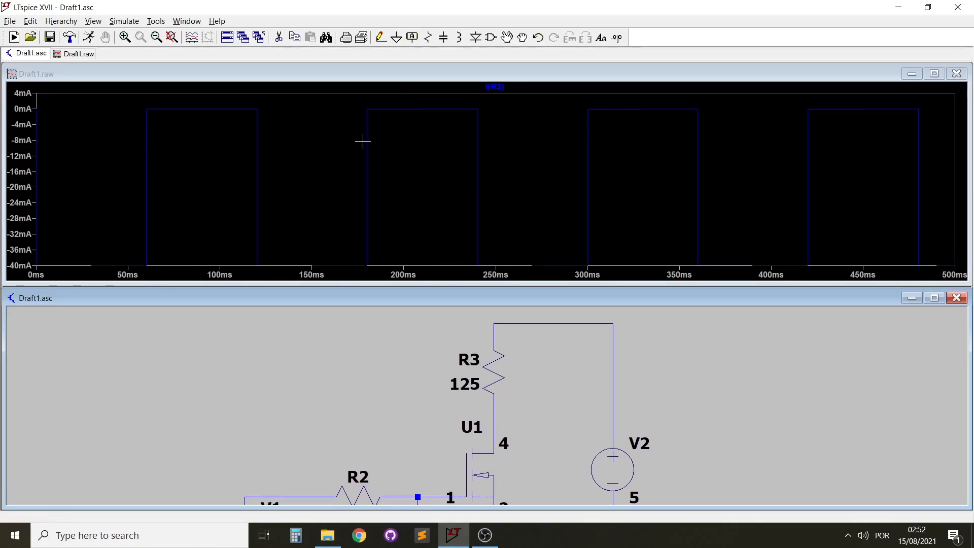
left_click_drag(528, 389, 563, 348)
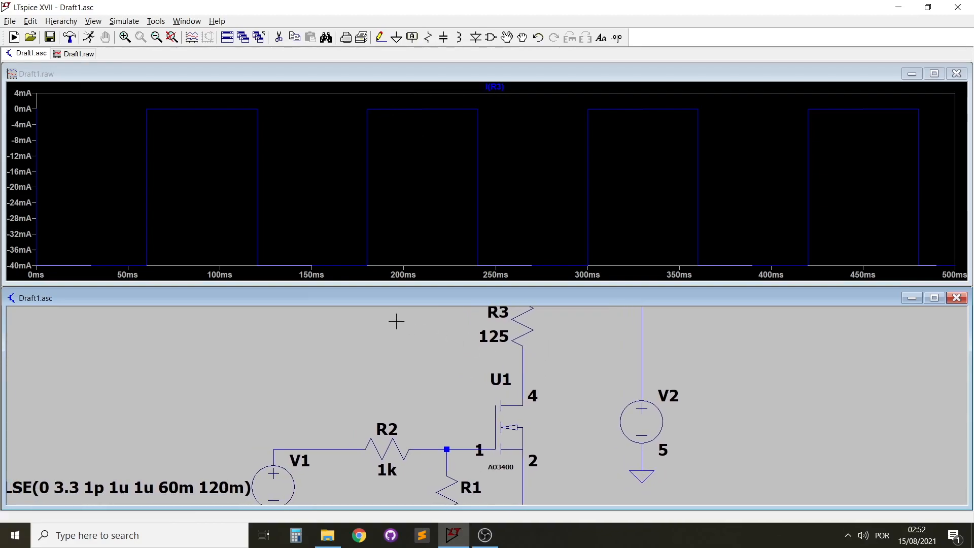
left_click_drag(547, 354, 563, 354)
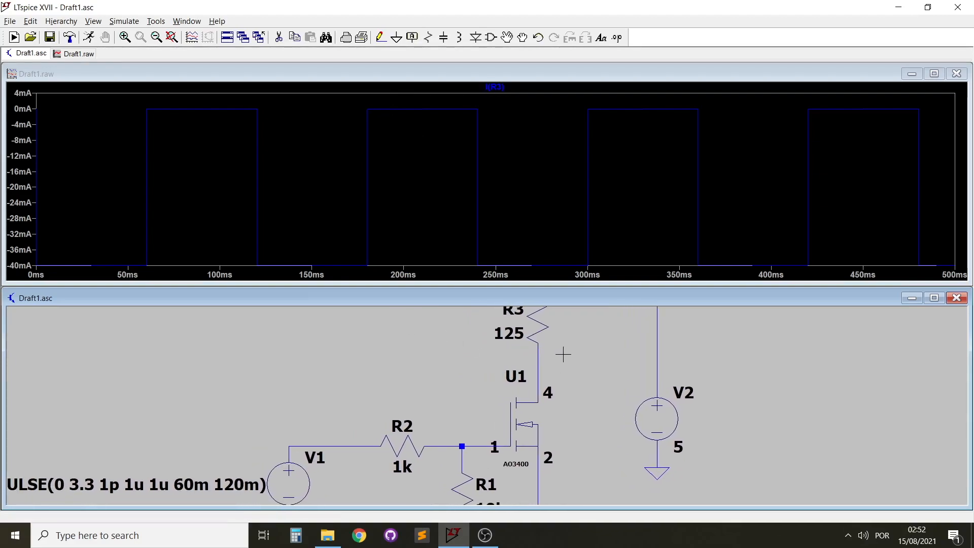